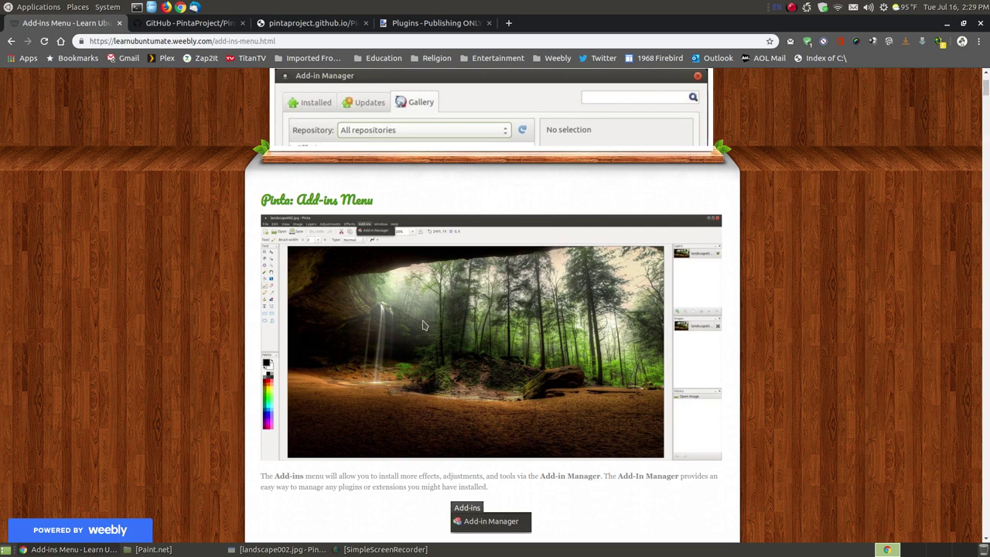
# Look over the Pinta-Community-Addins repository page on GitHub and the paint.net plugin publishing forum
pyautogui.click(192, 25)
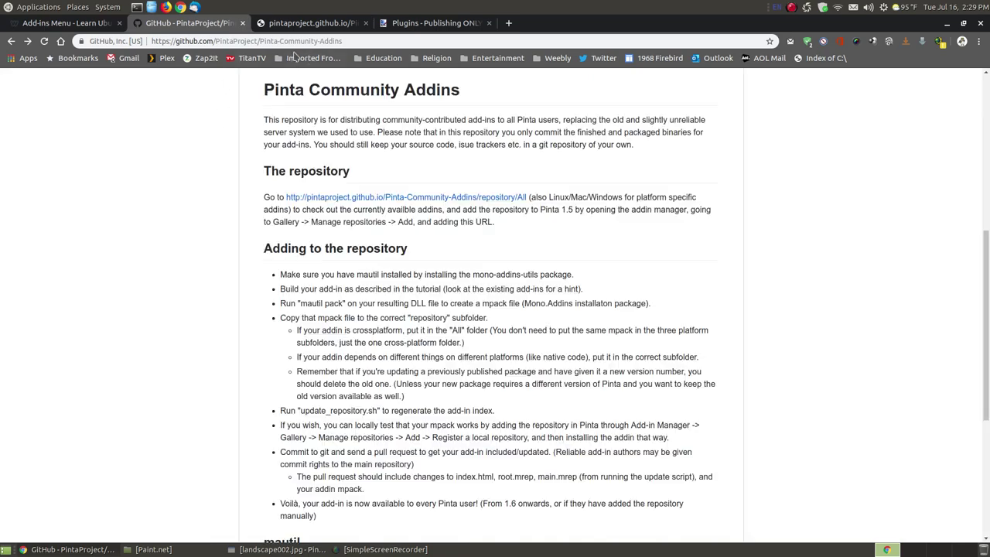
pyautogui.scroll(5, 651, 281)
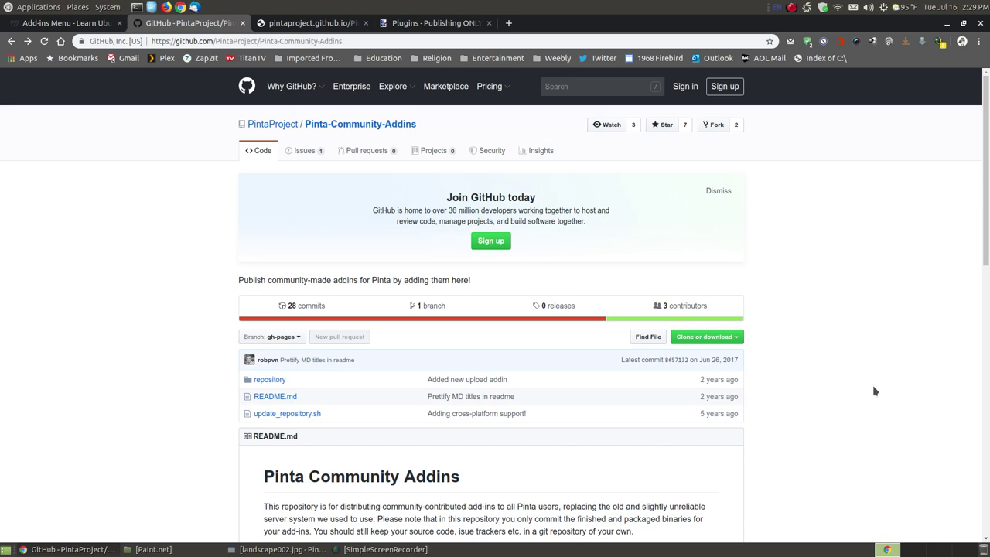
pyautogui.scroll(-3, 875, 391)
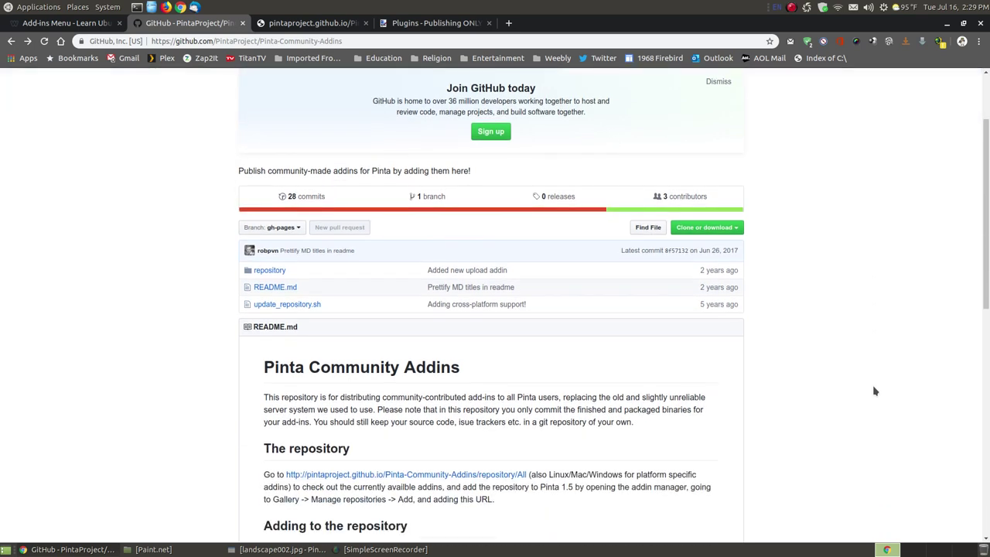
pyautogui.scroll(3, 875, 391)
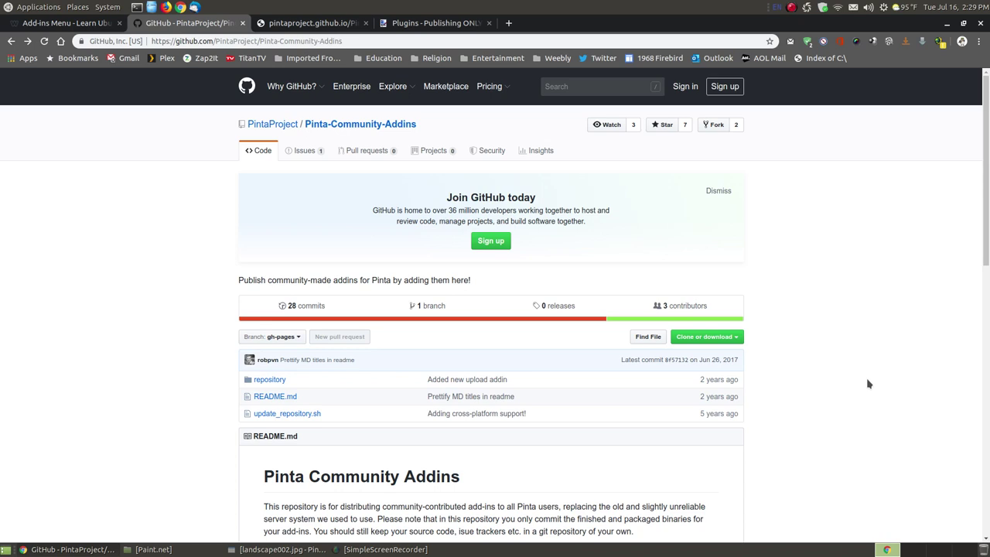
pyautogui.click(405, 31)
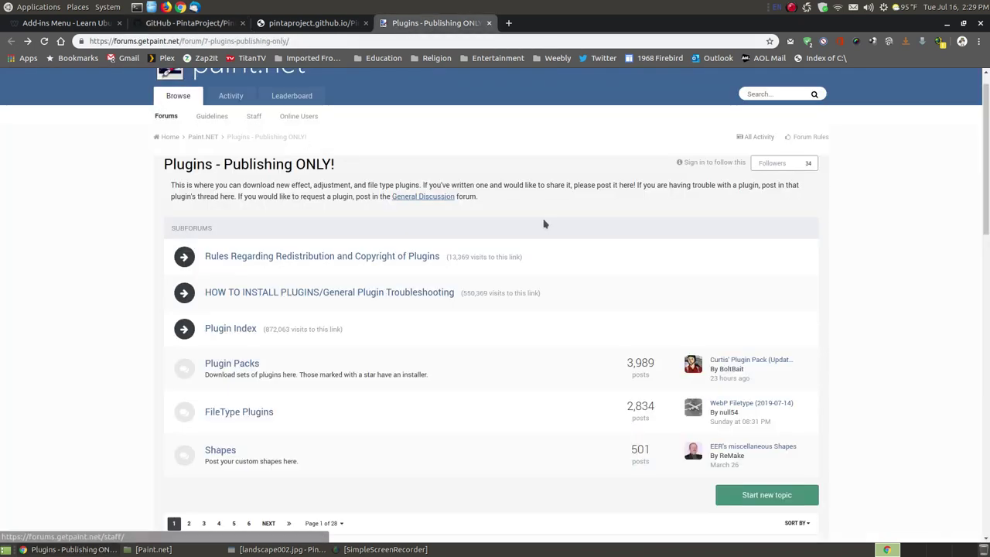
pyautogui.scroll(1, 538, 205)
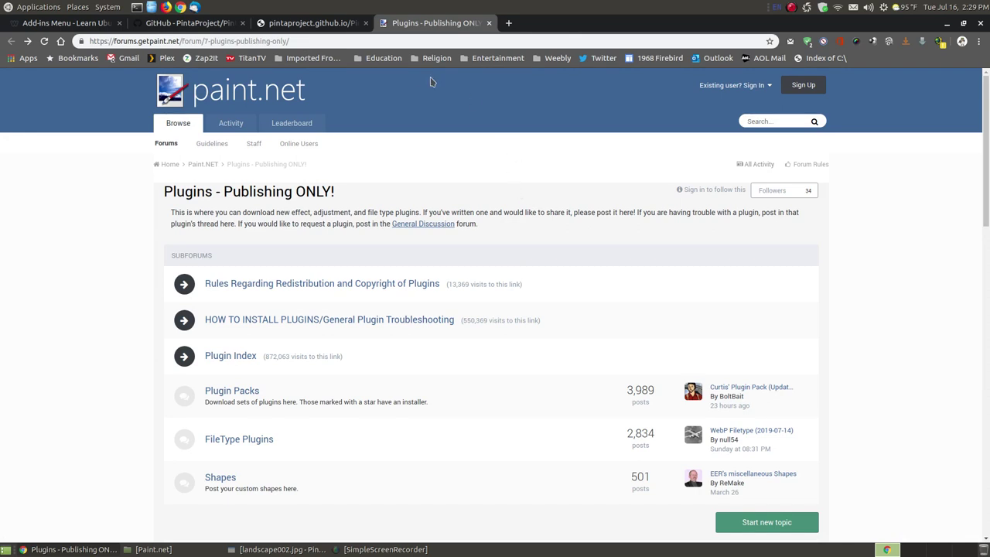
# Read the repository section of the Pinta Community Addins readme and view the Add-in Repository list of available add-ins
pyautogui.click(186, 23)
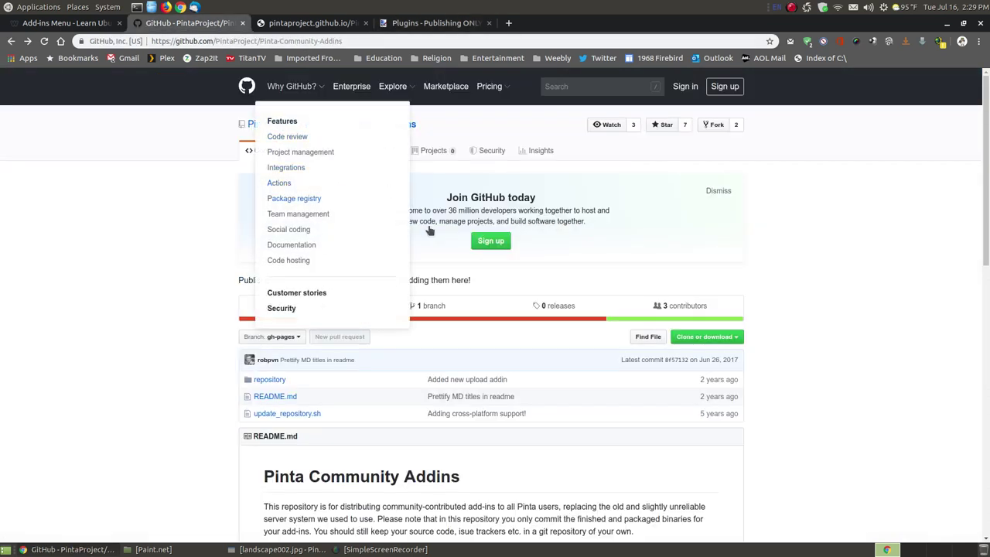
pyautogui.moveTo(987, 195); pyautogui.dragTo(988, 280)
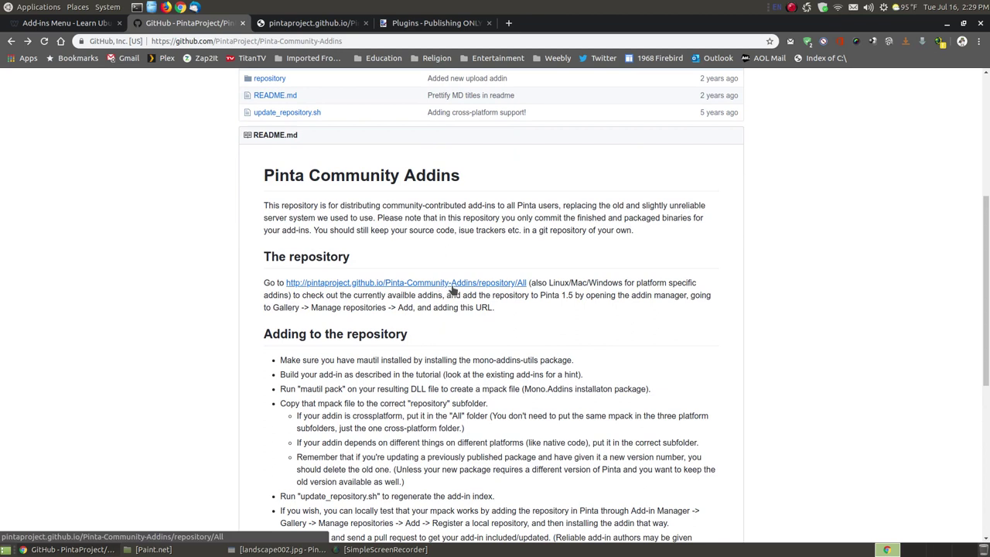
pyautogui.click(306, 26)
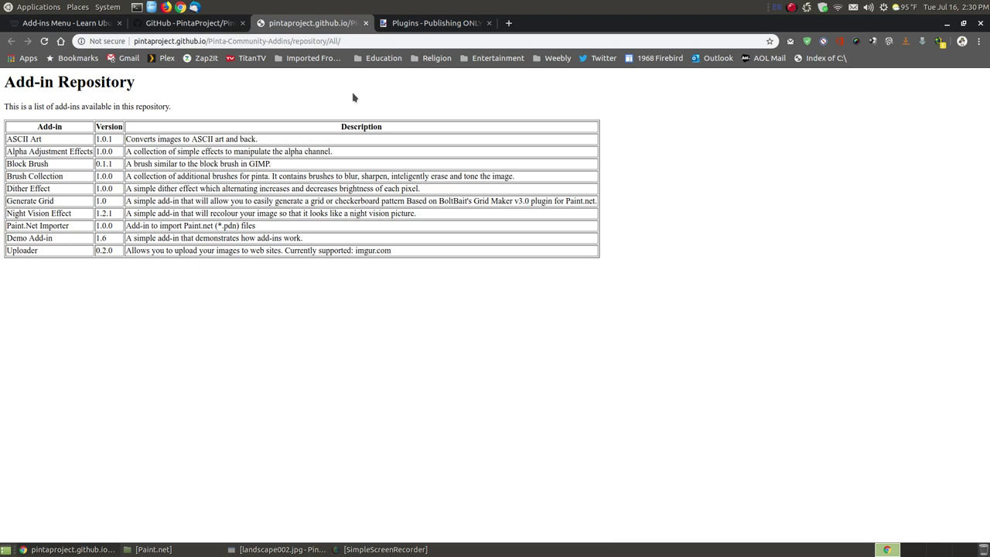
# Browse the plugin topics in the paint.net Plugins - Publishing ONLY! forum
pyautogui.click(423, 28)
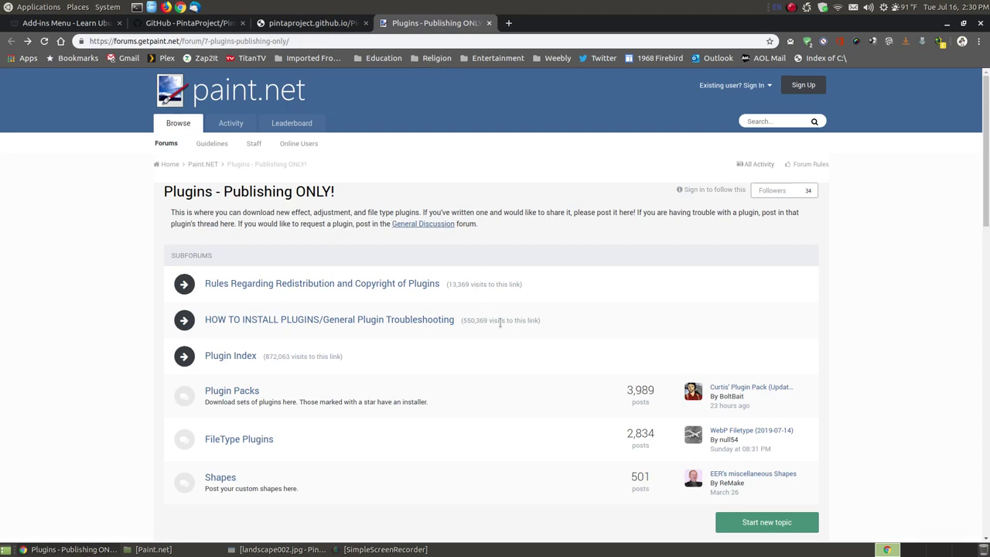
pyautogui.scroll(-5, 502, 325)
pyautogui.scroll(-1, 501, 327)
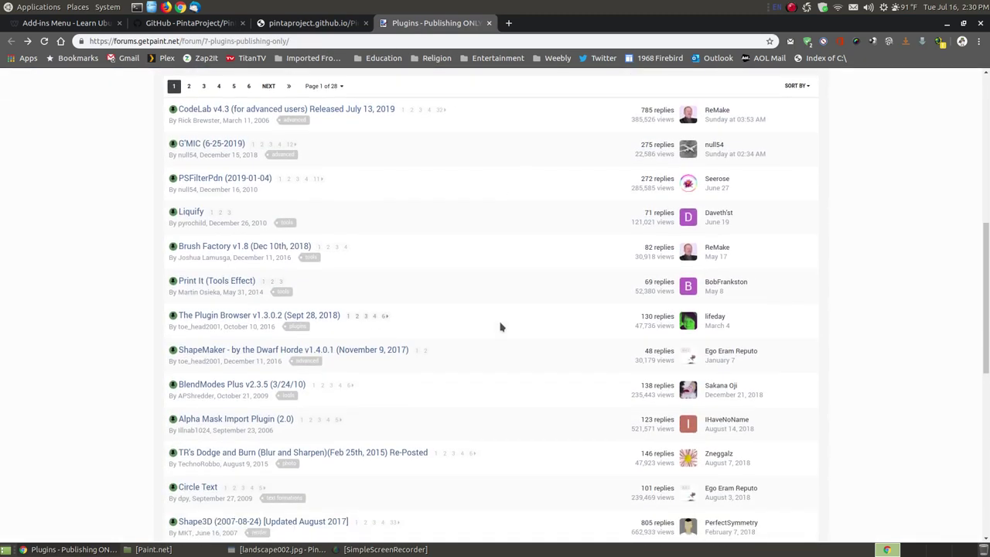
pyautogui.scroll(6, 501, 327)
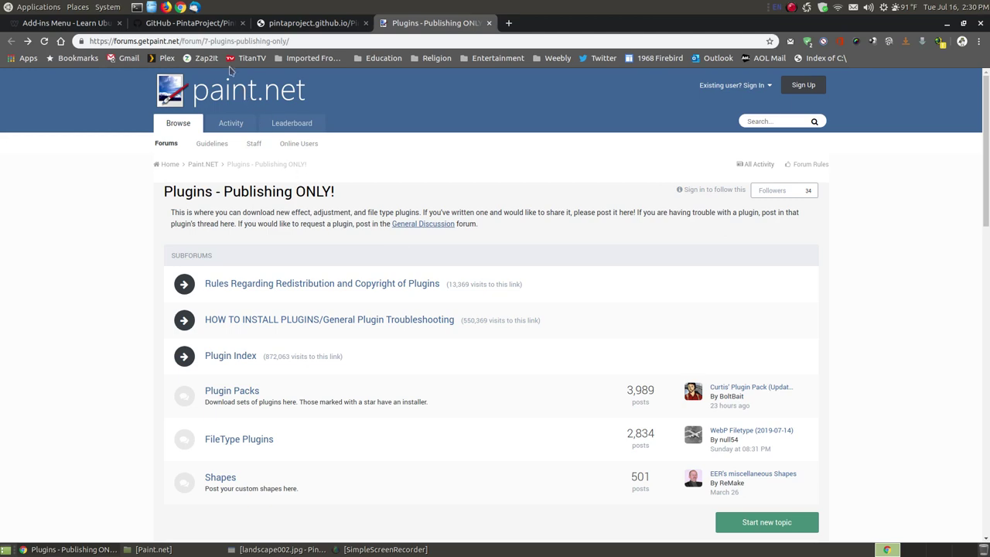
# Return to the Add-ins Menu tutorial page and read its introduction to the Add-in Manager and installed add-ins
pyautogui.click(197, 30)
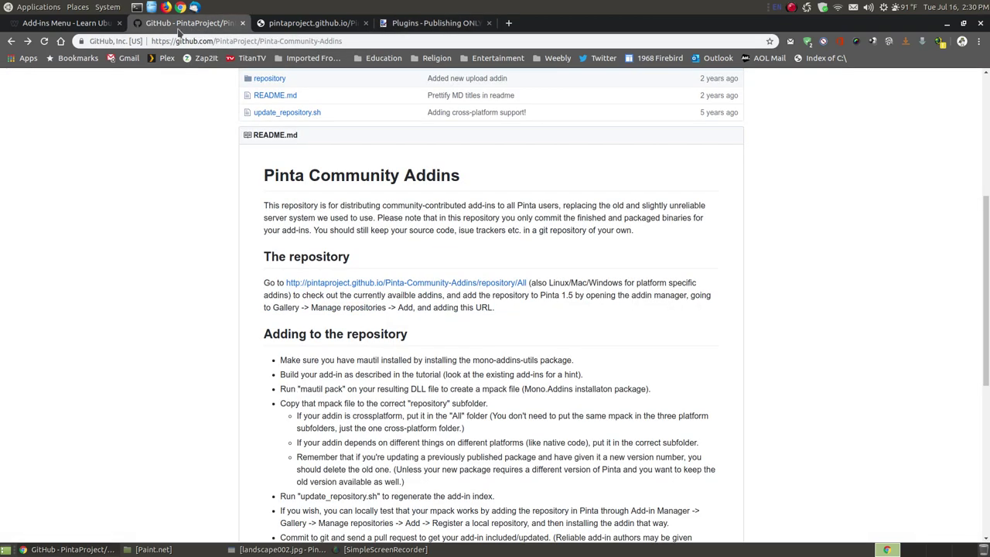
pyautogui.click(68, 26)
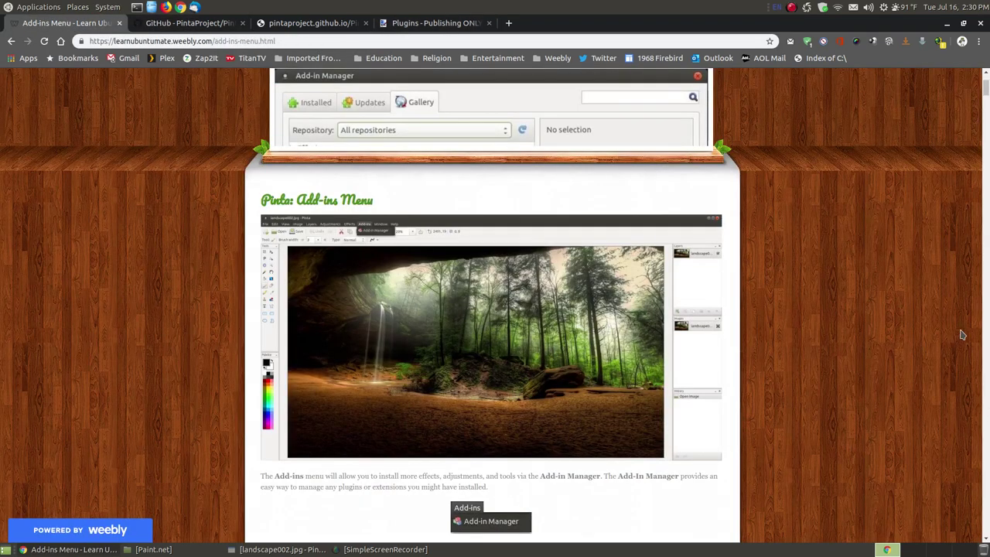
pyautogui.scroll(-4, 909, 252)
pyautogui.scroll(-5, 909, 252)
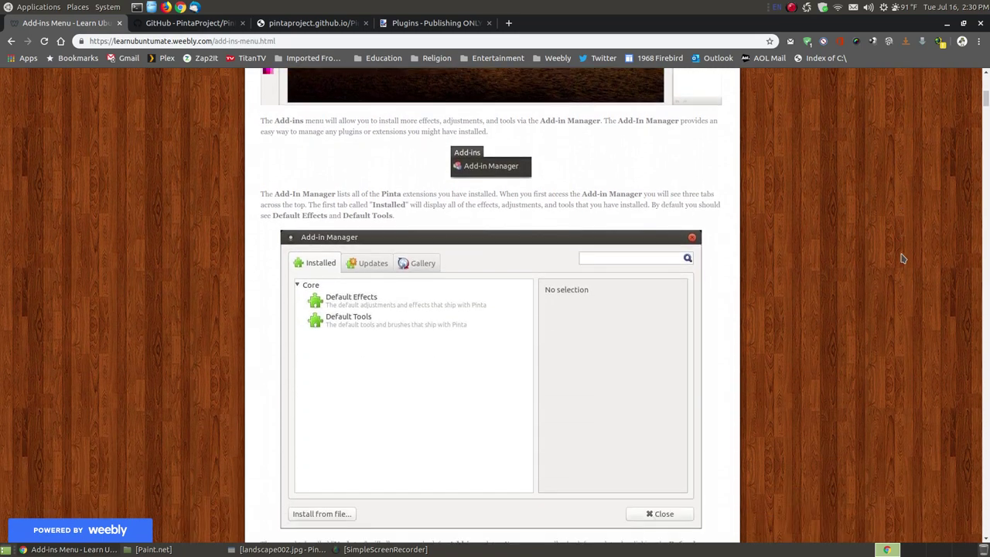
pyautogui.scroll(-2, 902, 259)
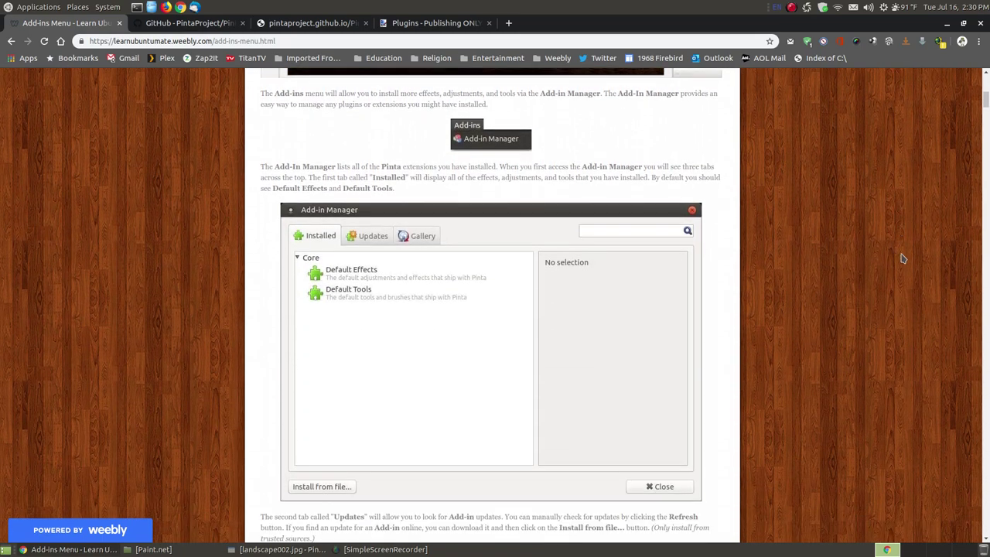
pyautogui.scroll(3, 605, 175)
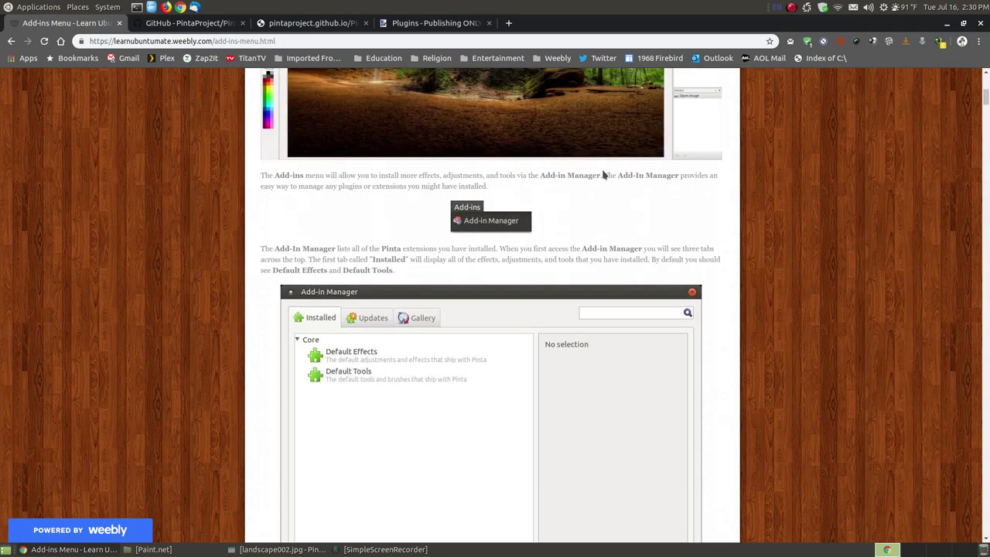
pyautogui.scroll(5, 605, 175)
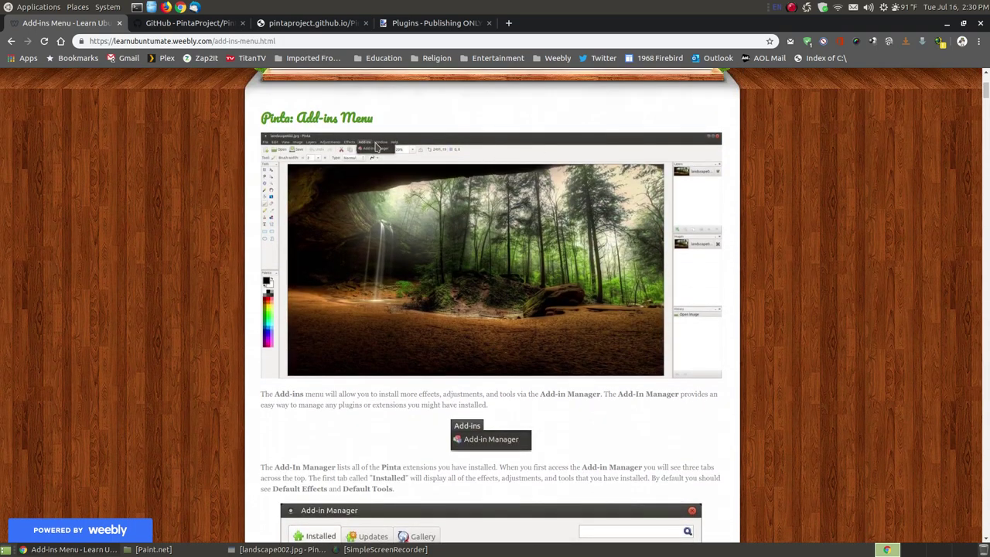
pyautogui.scroll(-2, 524, 302)
pyautogui.scroll(-2, 525, 302)
pyautogui.scroll(4, 486, 288)
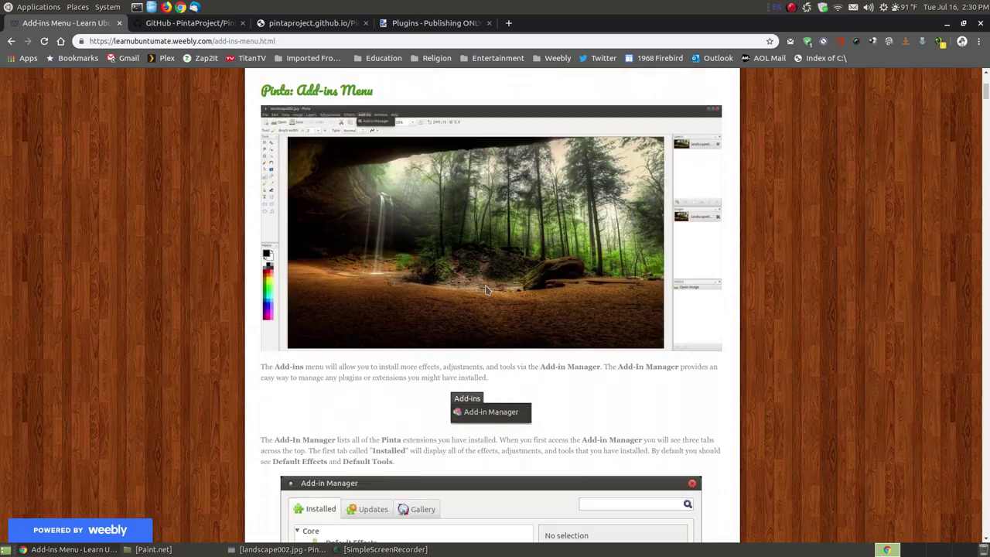
pyautogui.scroll(-4, 599, 378)
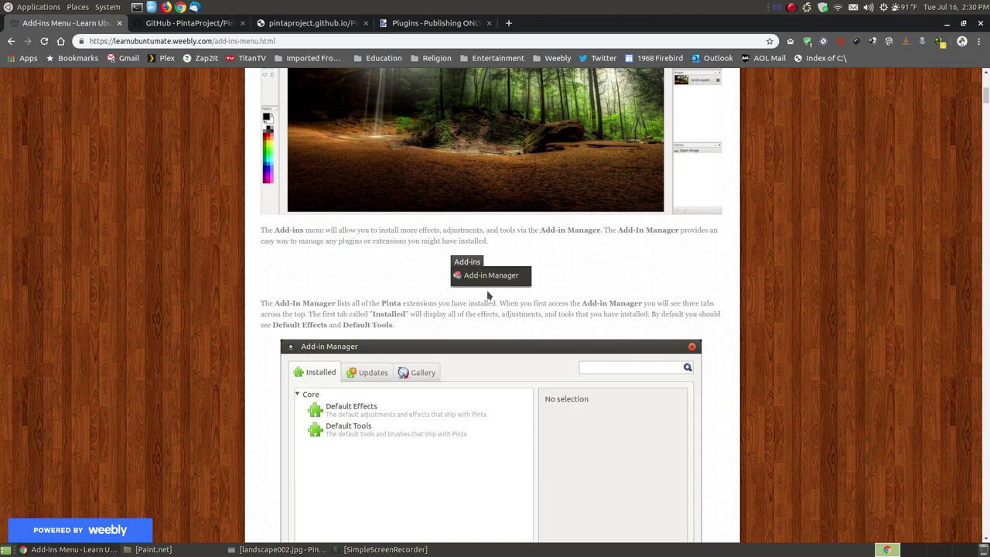
pyautogui.scroll(-4, 677, 359)
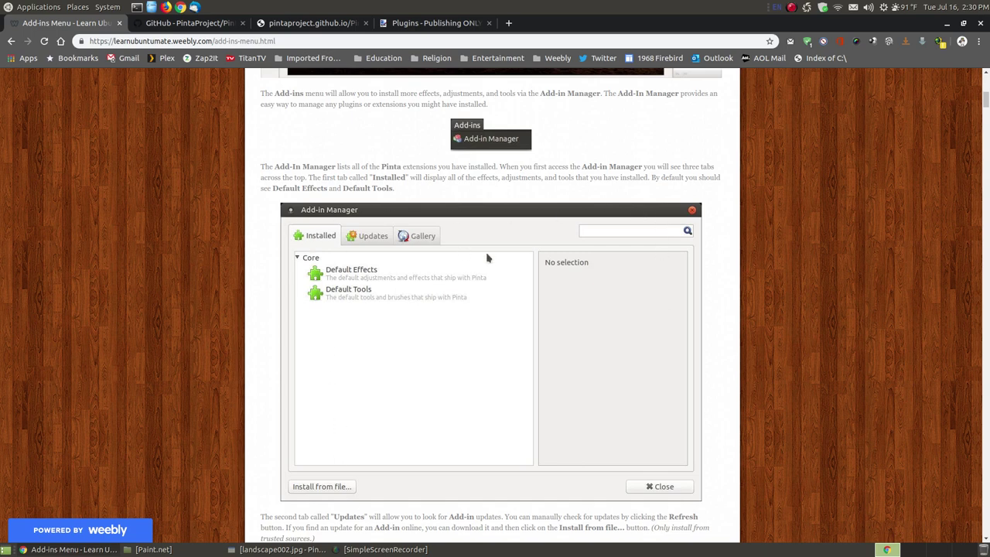
# Read the tutorial's section on checking for add-in updates and installing add-ins from a file
pyautogui.scroll(-2, 487, 257)
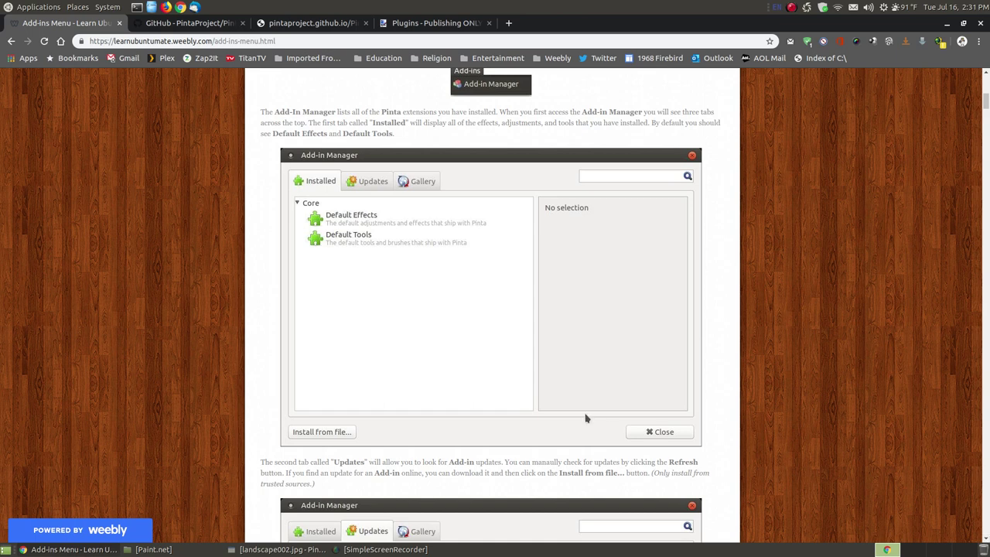
pyautogui.scroll(-1, 468, 381)
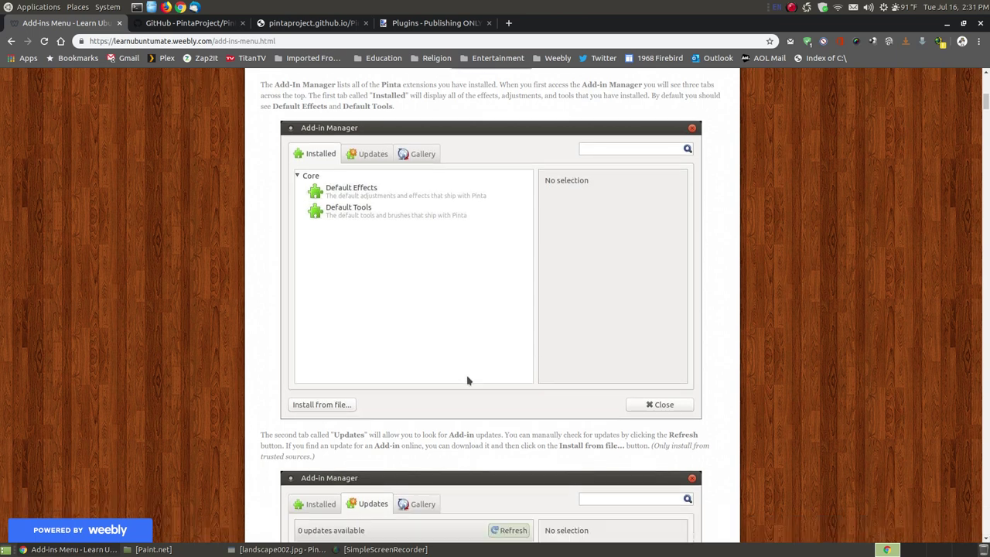
pyautogui.scroll(-4, 468, 381)
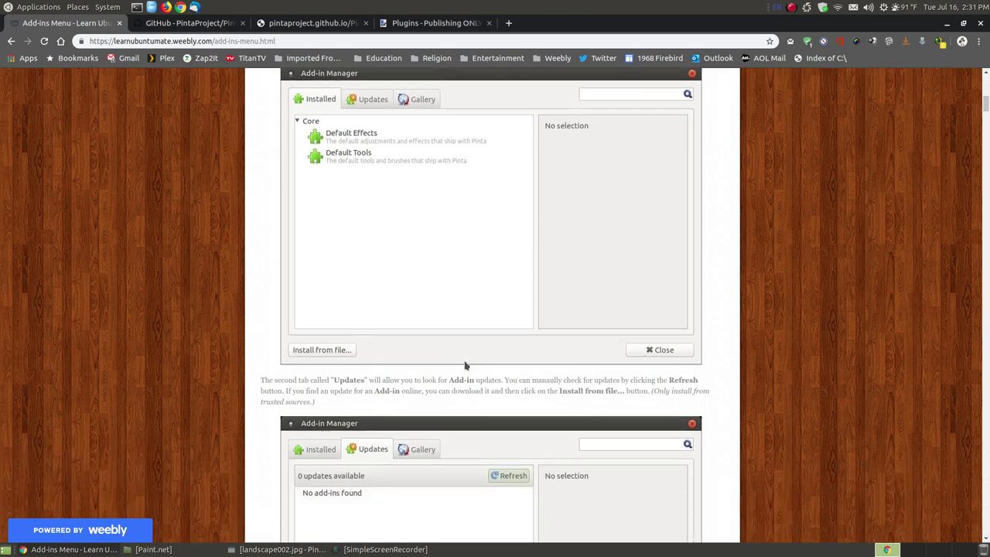
pyautogui.scroll(-5, 465, 365)
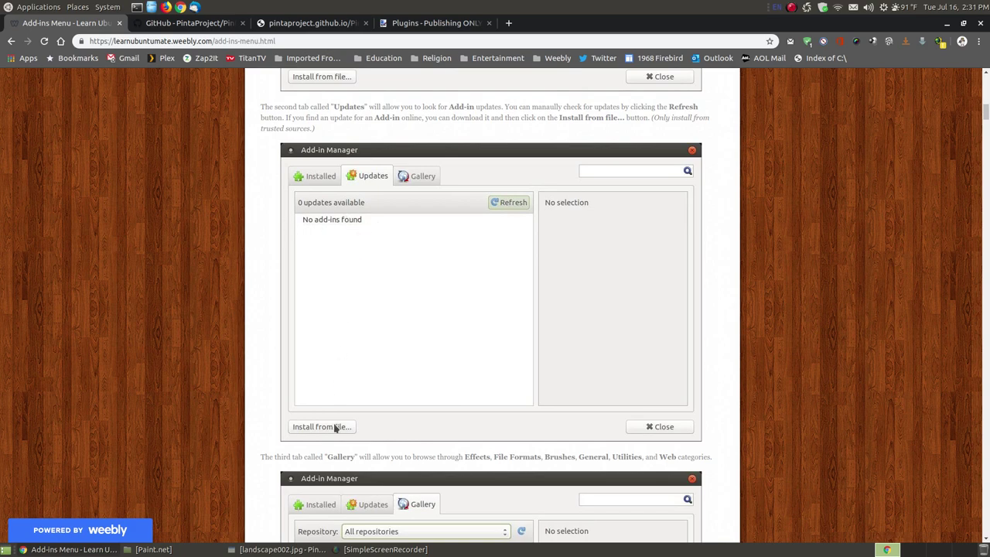
# Examine the tutorial's Gallery categories from Effects through Web, up to the How to Install an Add-In instructions
pyautogui.scroll(-5, 465, 348)
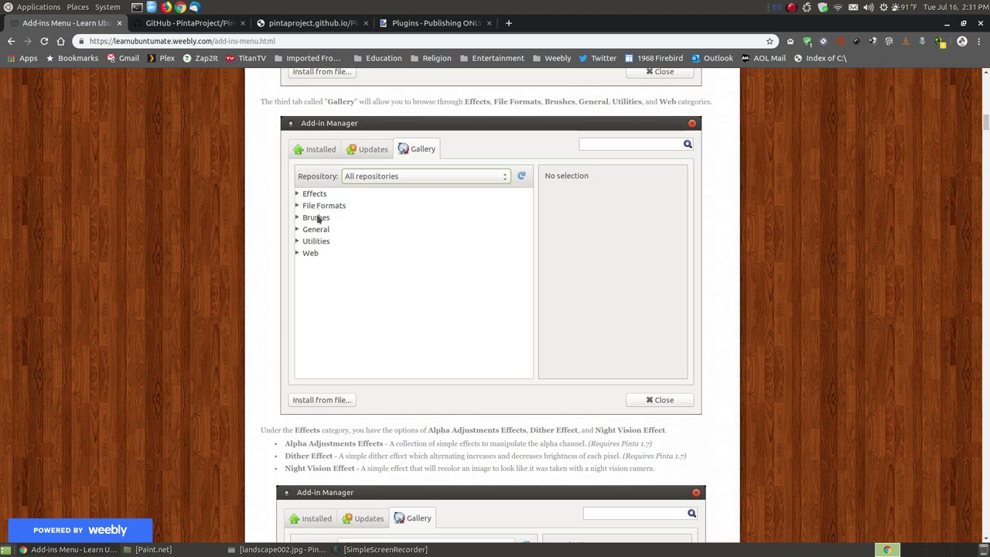
pyautogui.scroll(-5, 517, 268)
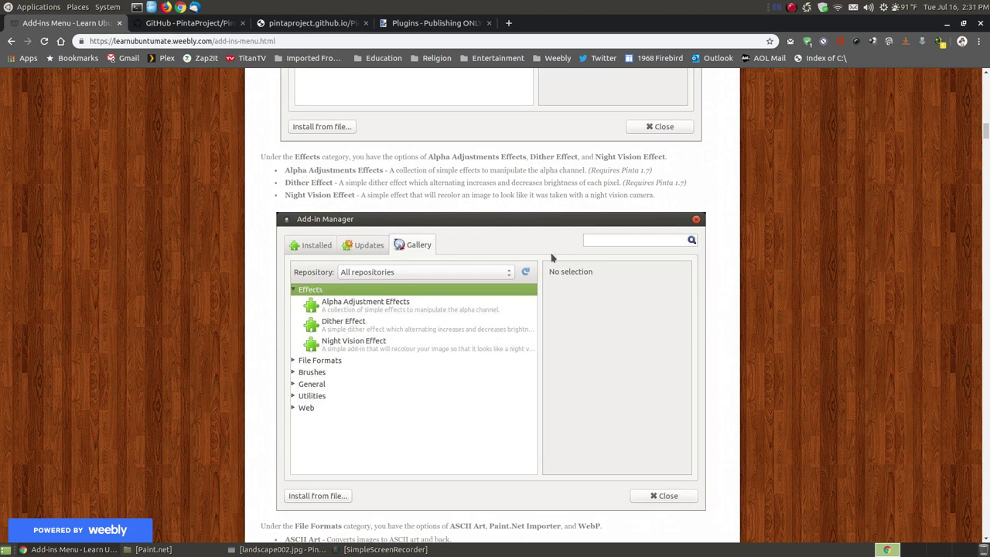
pyautogui.scroll(-5, 871, 387)
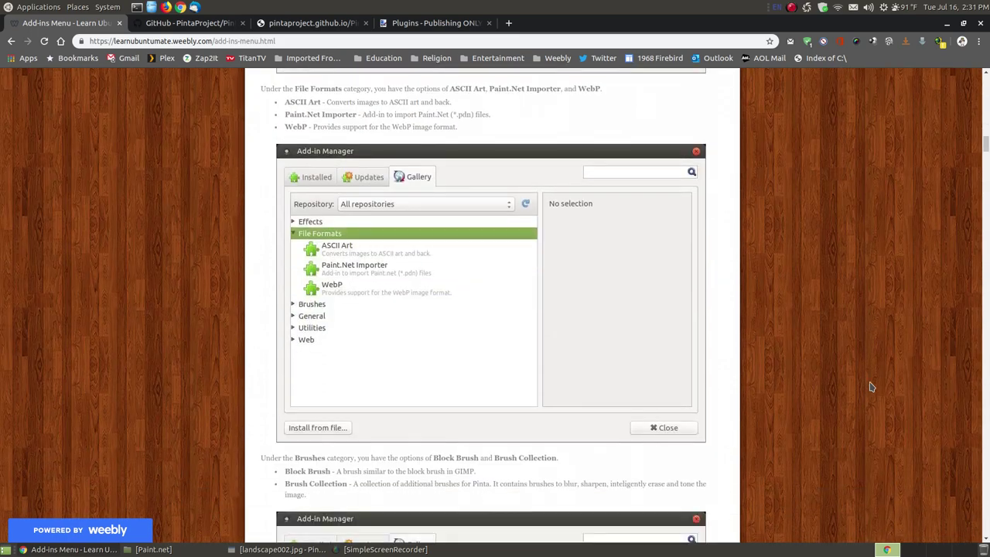
pyautogui.scroll(-1, 791, 387)
pyautogui.scroll(-7, 791, 387)
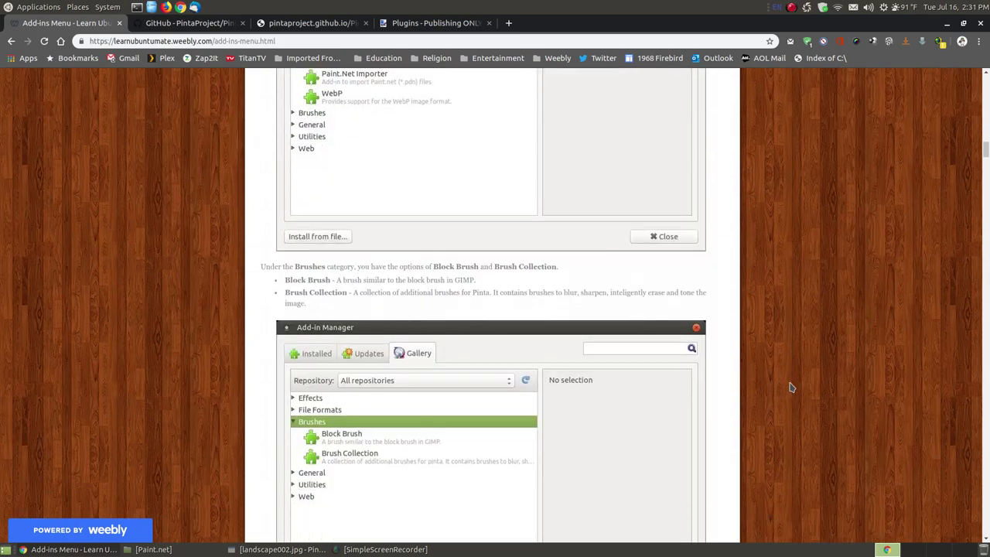
pyautogui.scroll(-8, 791, 387)
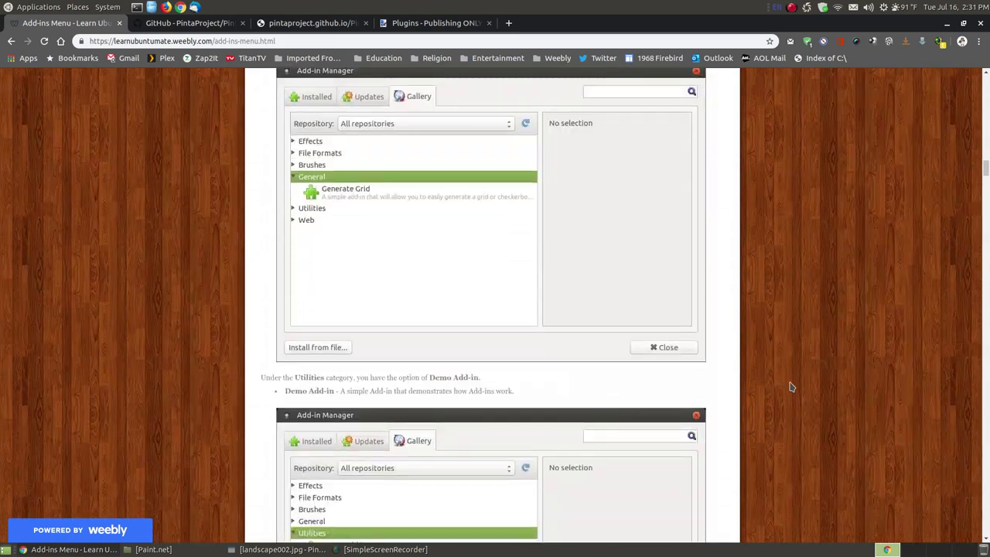
pyautogui.scroll(-4, 790, 387)
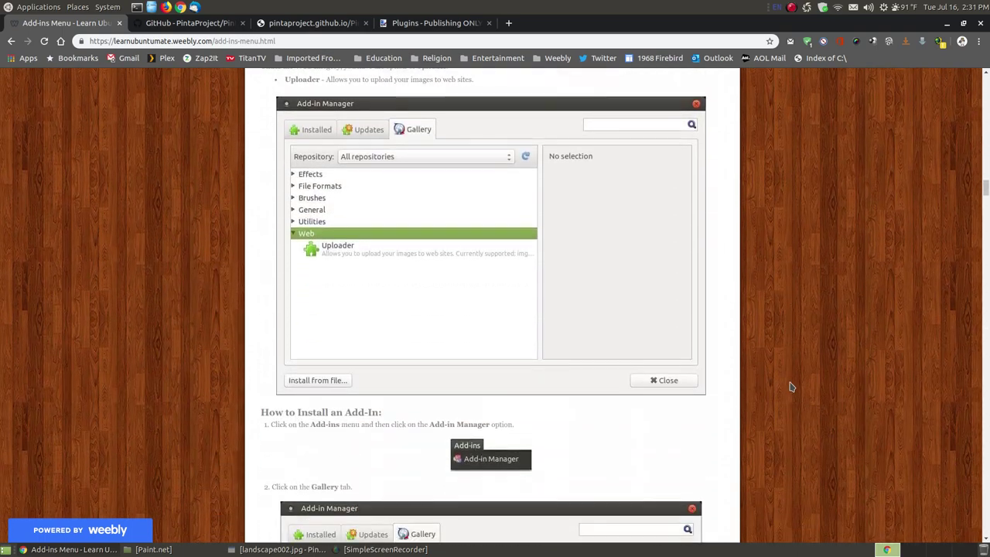
pyautogui.scroll(-2, 790, 387)
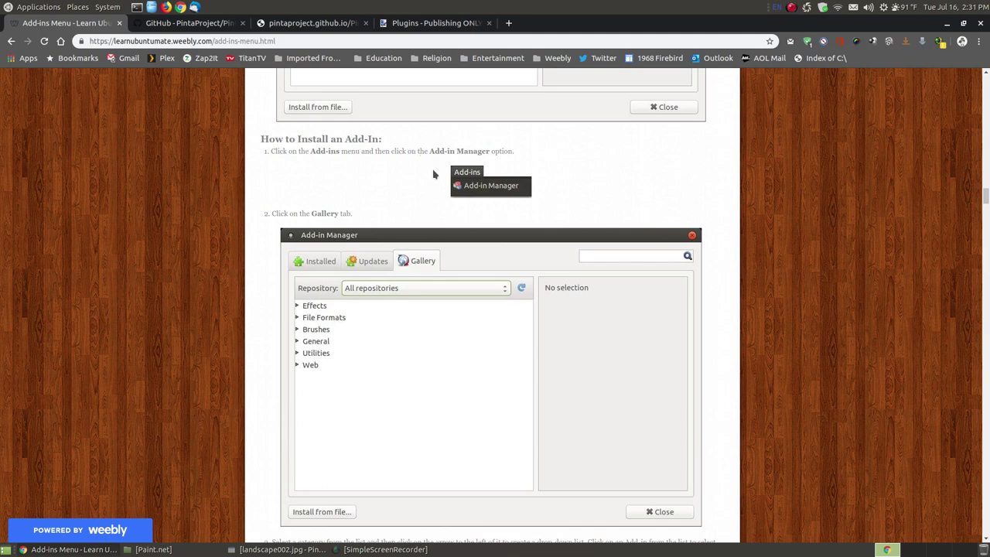
# Switch to Pinta with landscape002.jpg and open the Add-in Manager
pyautogui.click(951, 24)
pyautogui.click(279, 549)
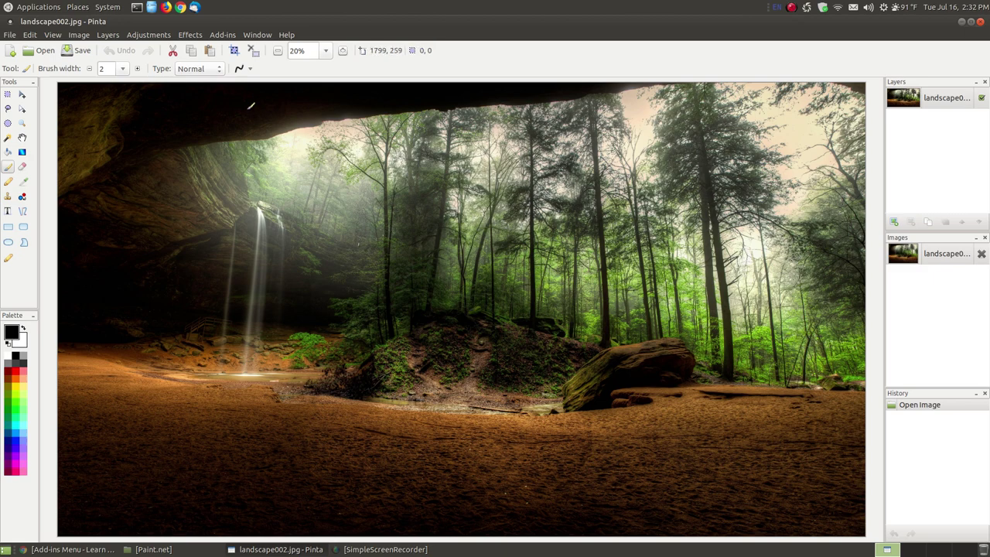
pyautogui.click(222, 37)
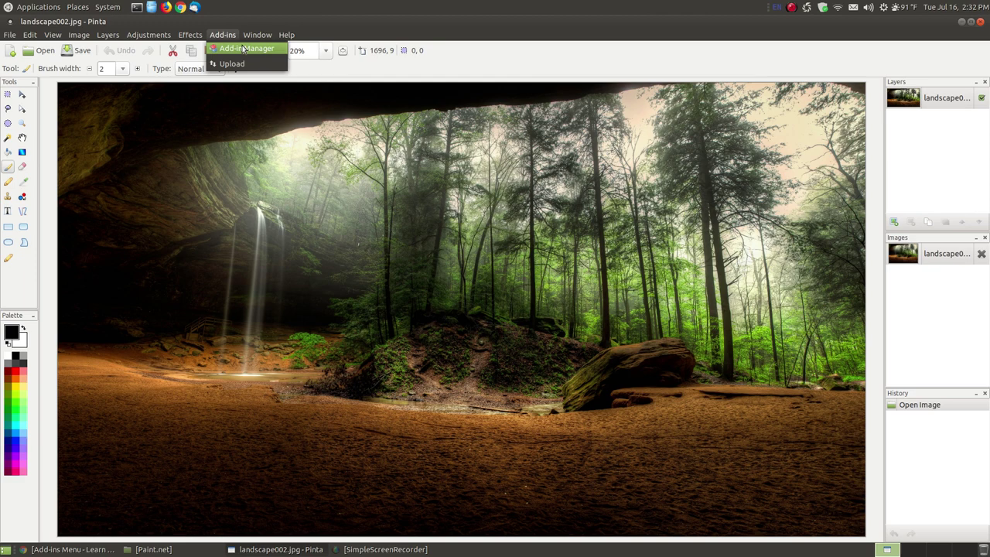
pyautogui.click(243, 49)
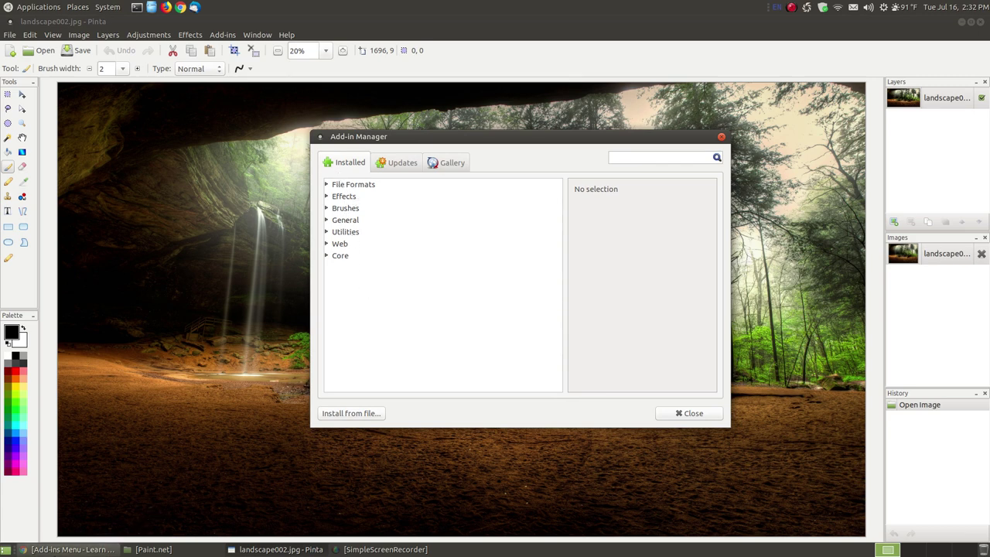
# Switch to the browser, review the tutorial's introduction to the Installed add-ins list, and return to Pinta's Add-in Manager
pyautogui.click(70, 549)
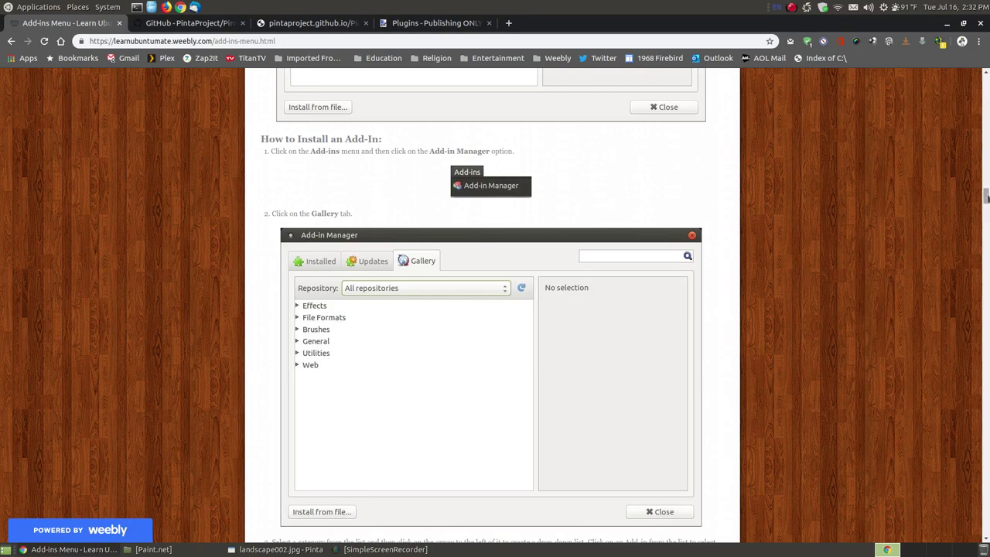
pyautogui.moveTo(986, 198); pyautogui.dragTo(986, 93)
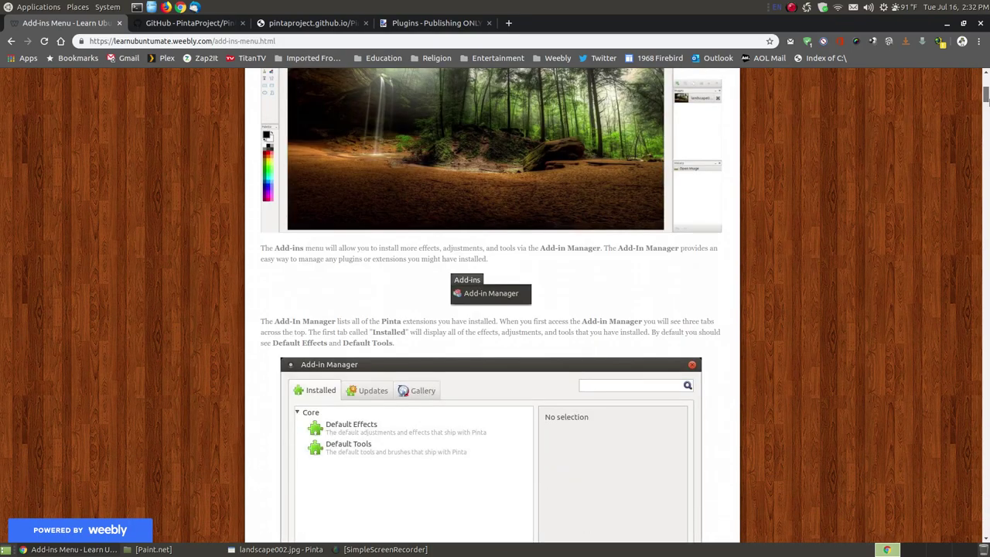
pyautogui.scroll(-4, 985, 93)
pyautogui.click(947, 23)
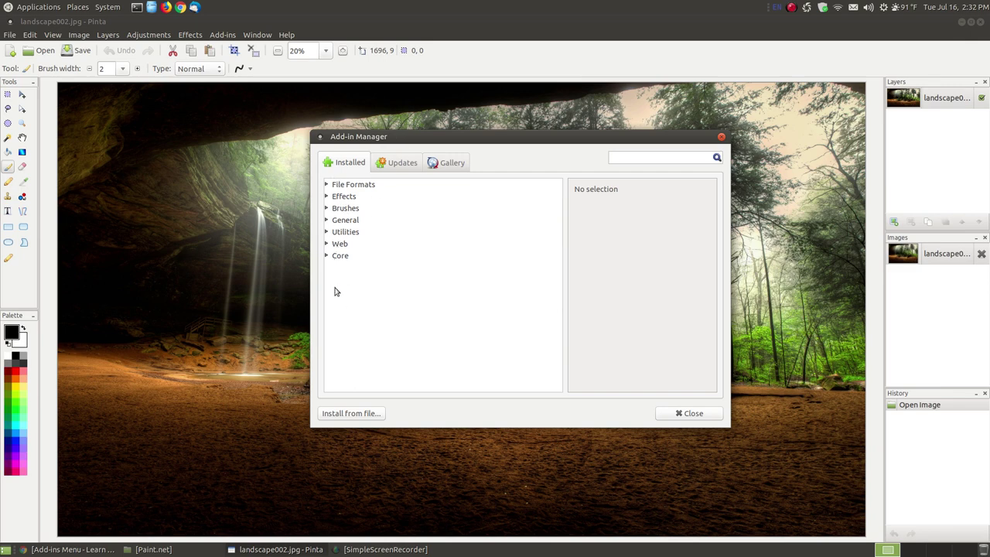
# Expand the installed Effects category and examine the details of Alpha Adjustment Effects, Dither Effect and Night Vision Effect
pyautogui.click(327, 196)
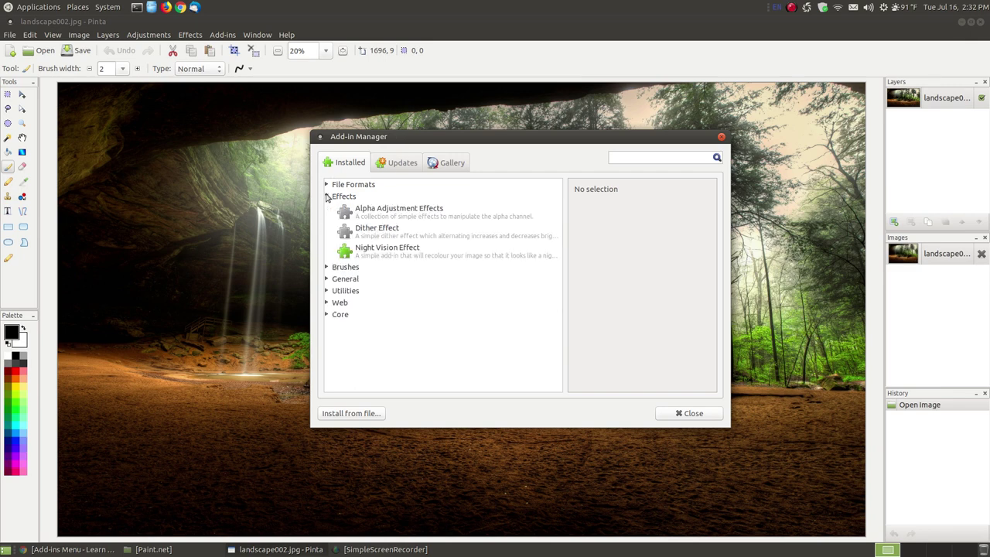
pyautogui.click(328, 210)
pyautogui.click(327, 197)
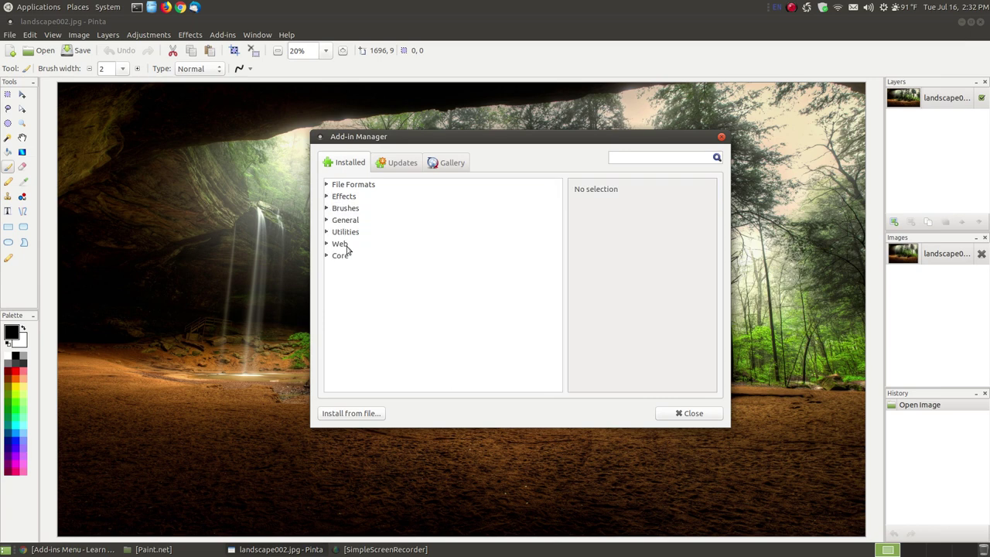
pyautogui.click(327, 197)
pyautogui.click(379, 214)
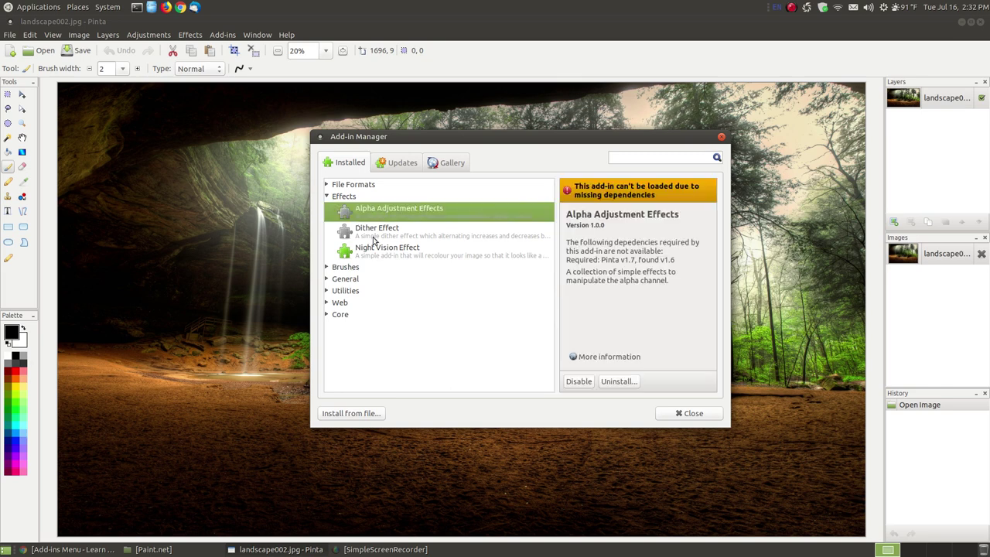
pyautogui.click(369, 233)
pyautogui.click(368, 251)
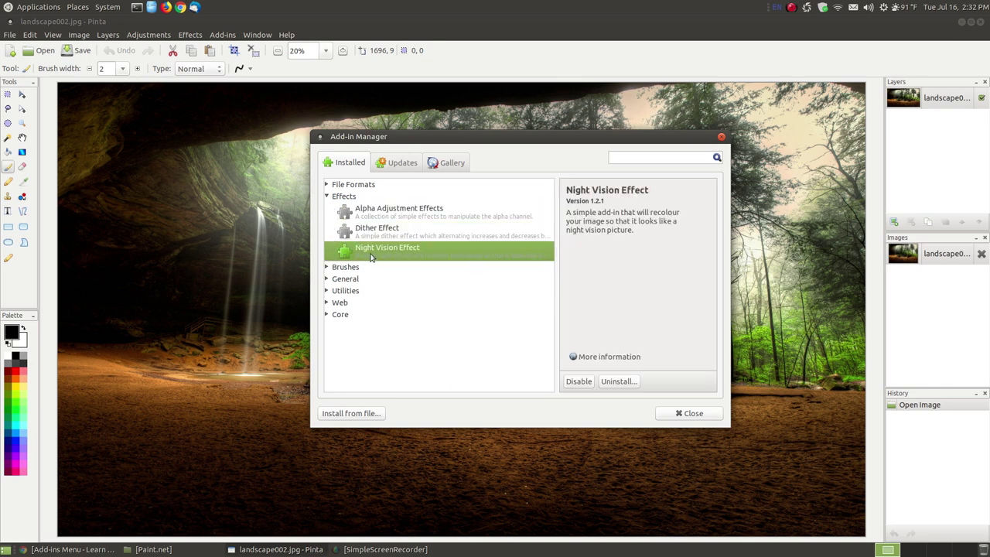
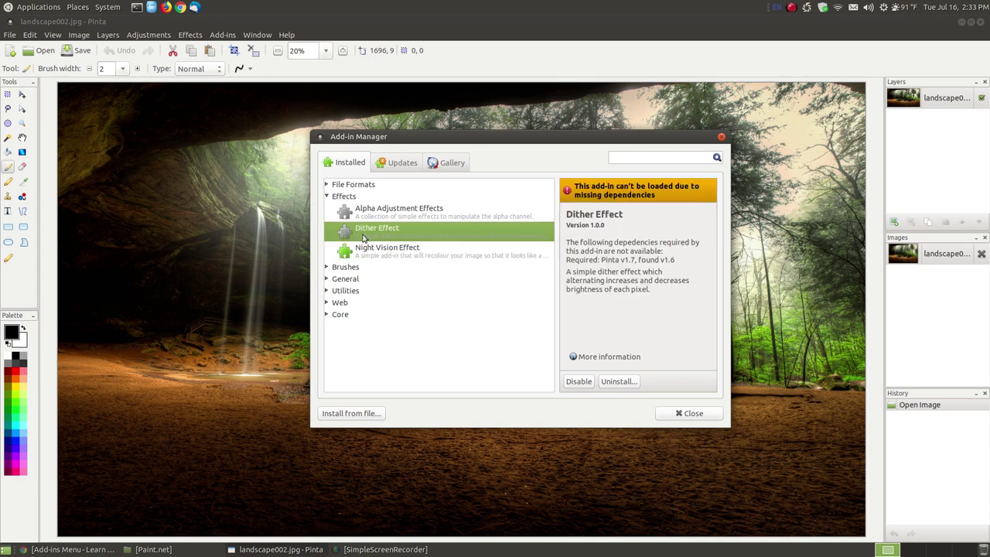
pyautogui.click(373, 214)
pyautogui.click(378, 229)
pyautogui.click(382, 214)
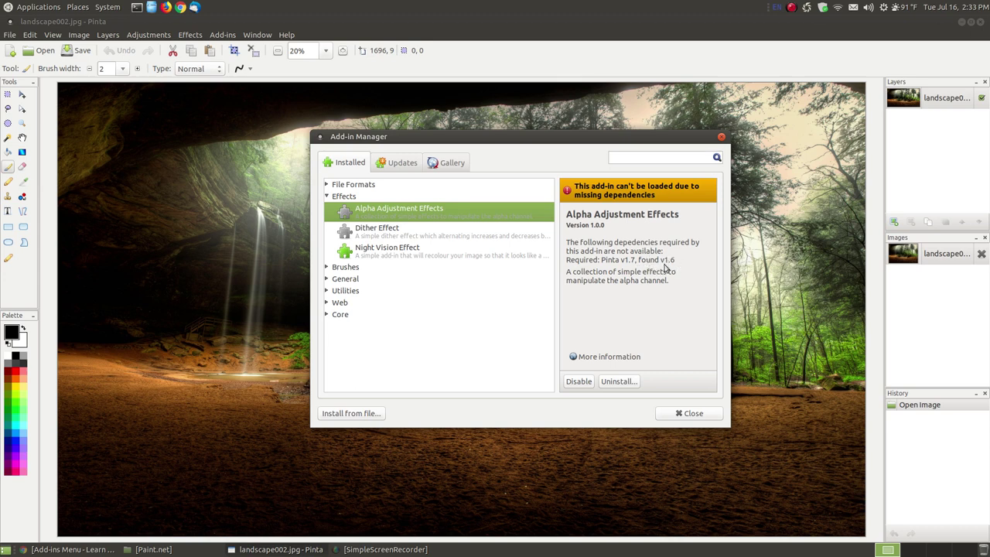
# Expand Effects in the add-in Gallery and compare the details of Alpha Adjustment Effects and Dither Effect
pyautogui.click(463, 164)
pyautogui.click(327, 208)
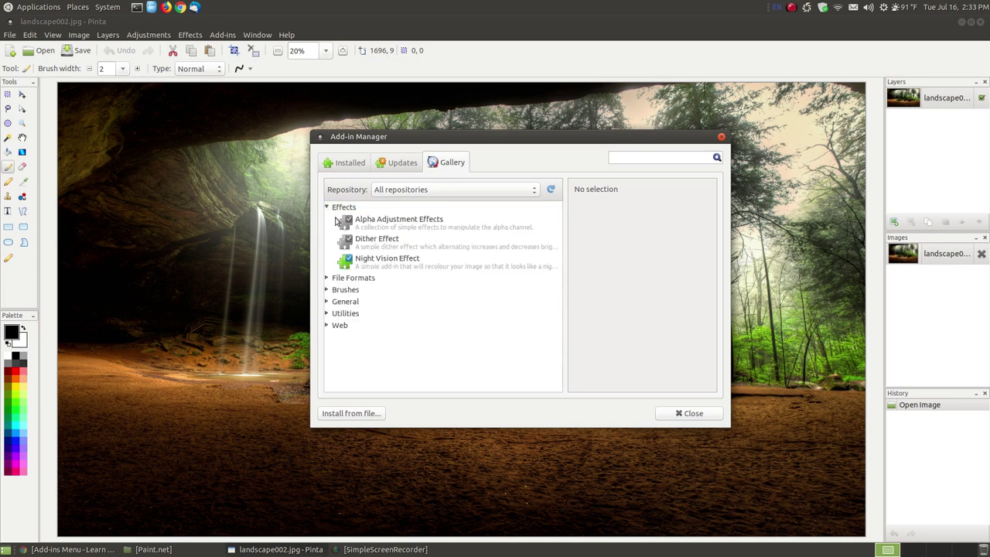
pyautogui.click(391, 227)
pyautogui.click(393, 243)
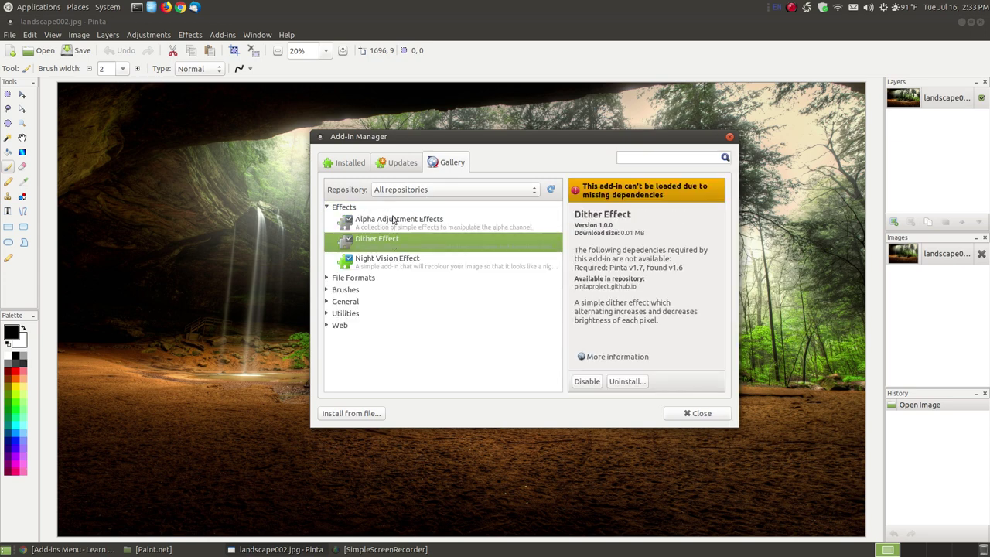
pyautogui.click(395, 225)
pyautogui.click(396, 240)
pyautogui.click(397, 222)
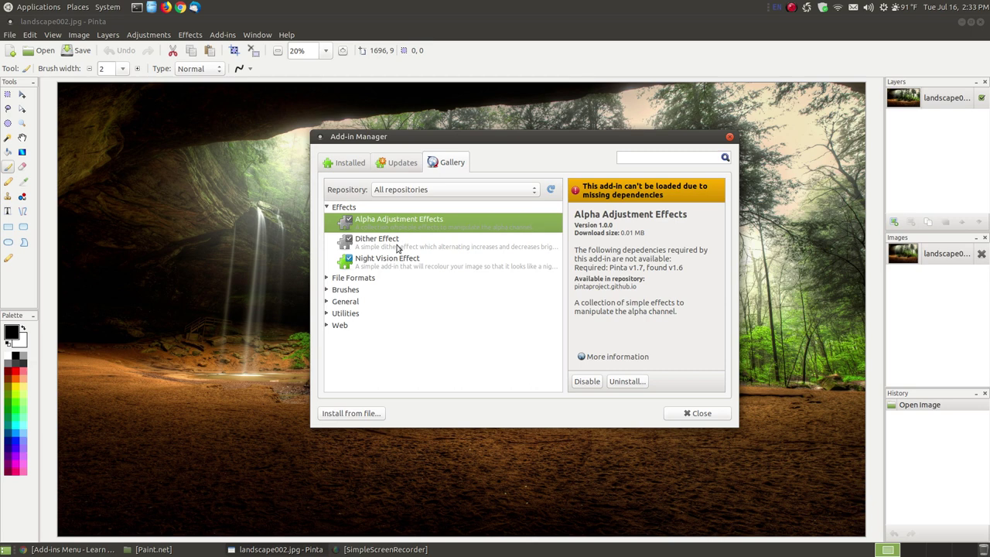
pyautogui.click(397, 246)
pyautogui.click(398, 222)
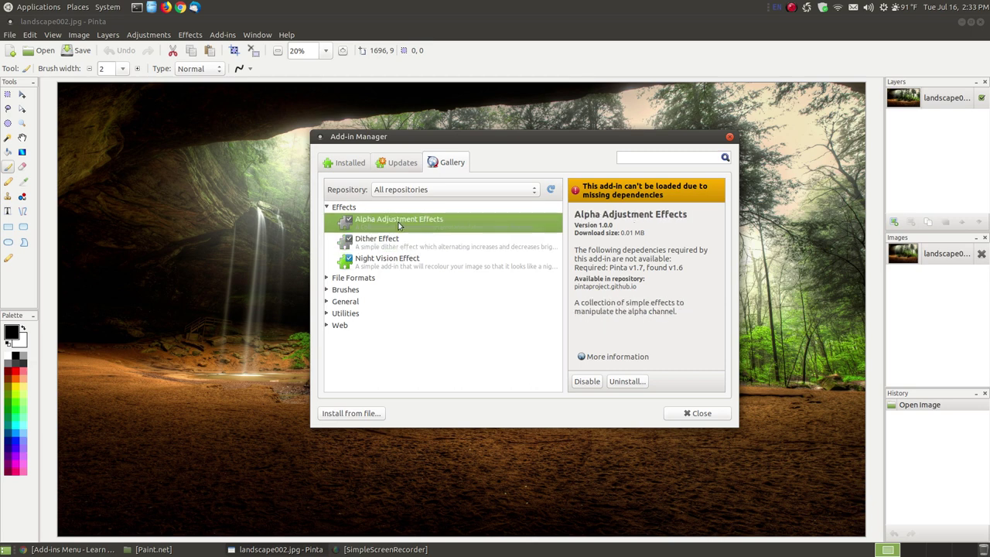
# Return to the installed add-ins, expand the Brushes category and view the details of Brush Collection
pyautogui.click(356, 165)
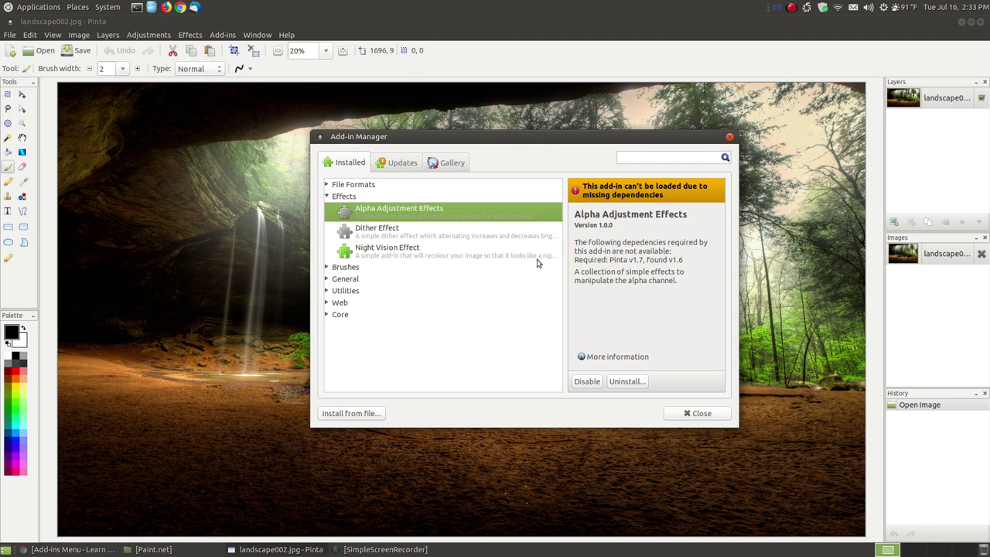
pyautogui.click(327, 268)
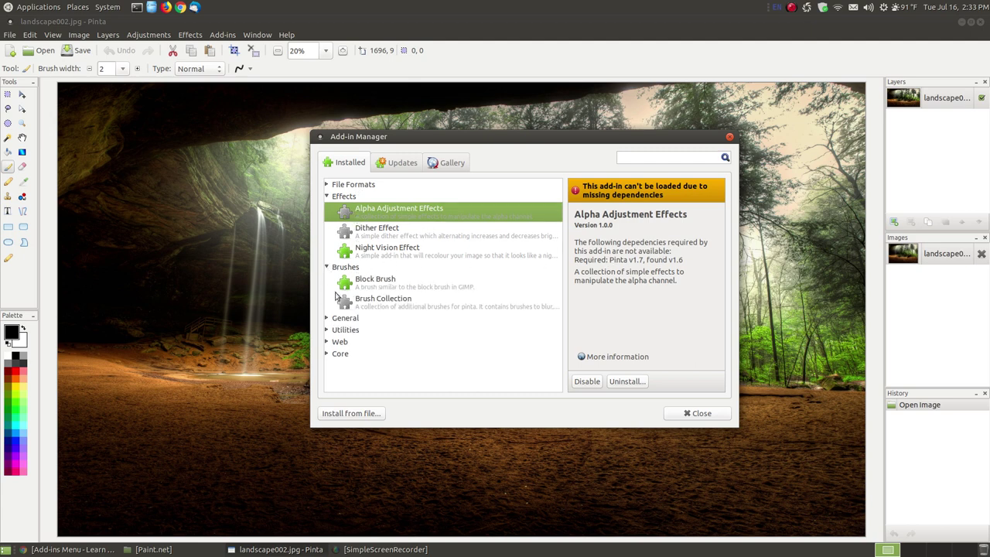
pyautogui.click(380, 308)
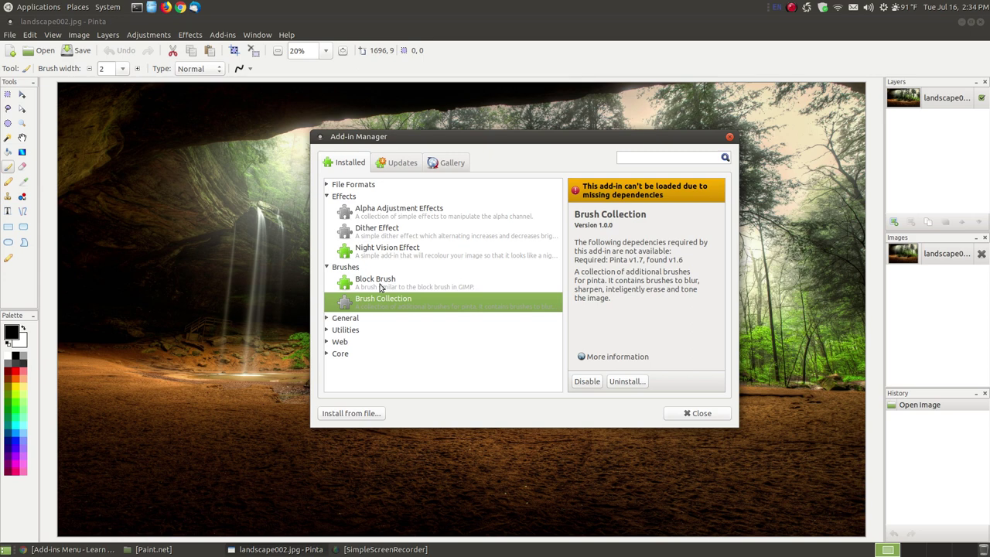
# Expand the installed General, Utilities, Web and Core categories and view the details of the Uploader add-in
pyautogui.click(326, 318)
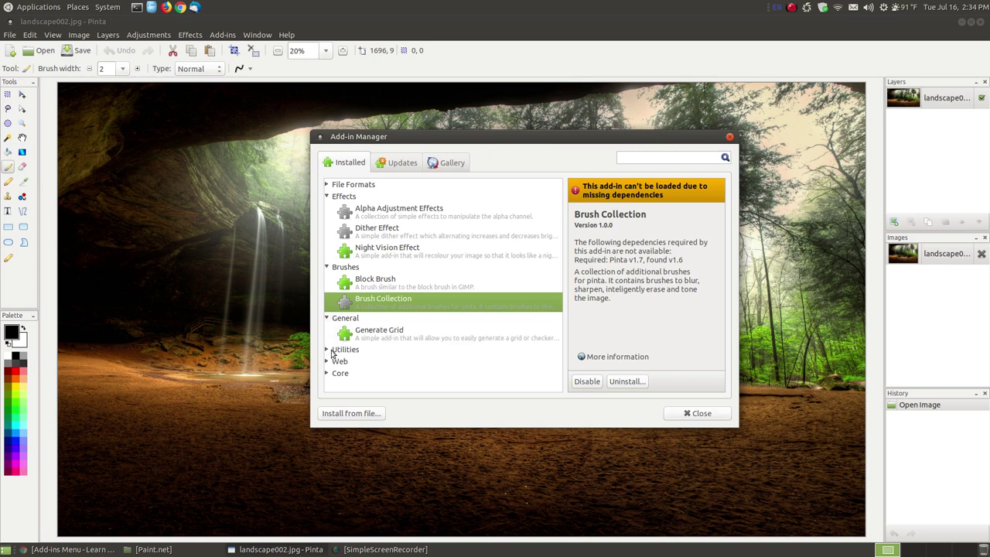
pyautogui.click(326, 349)
pyautogui.click(326, 375)
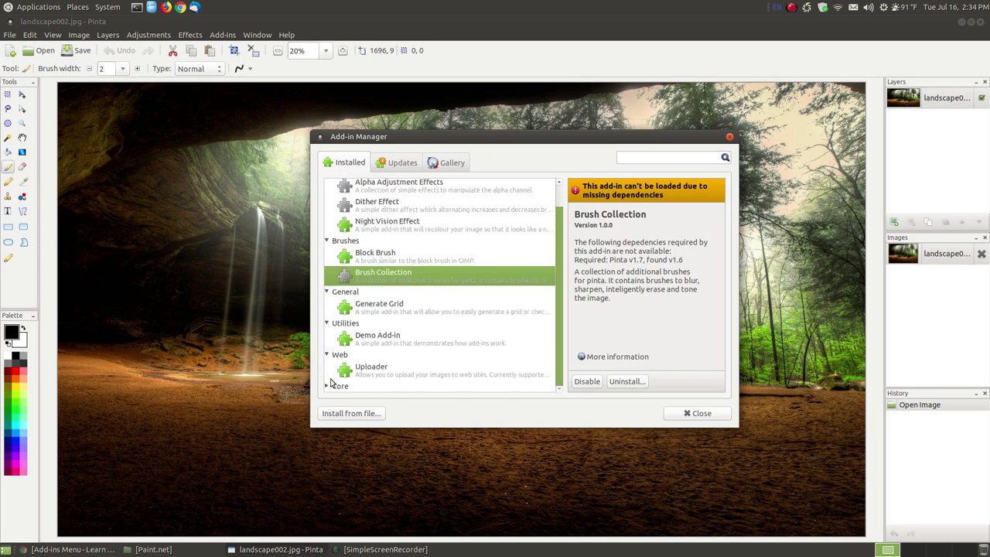
pyautogui.click(326, 387)
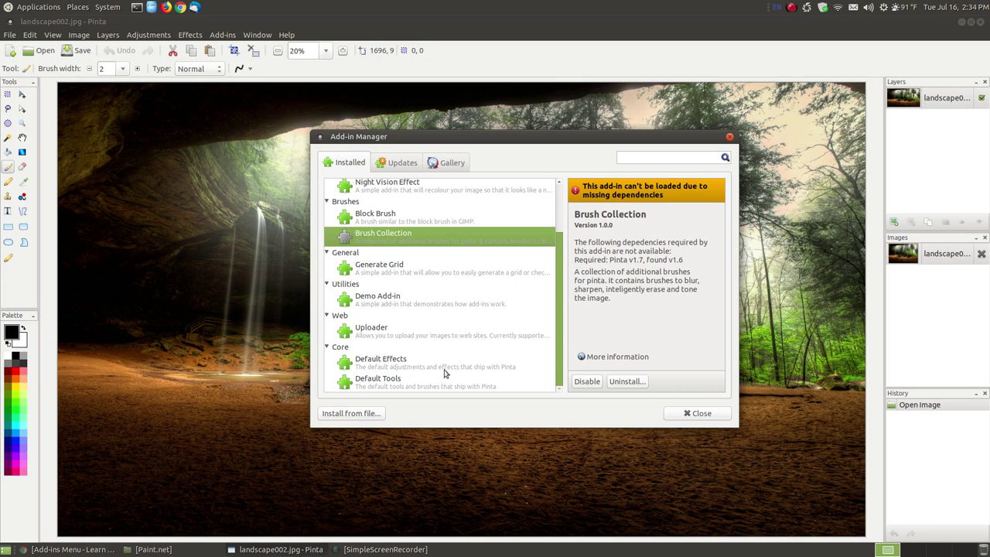
pyautogui.click(374, 336)
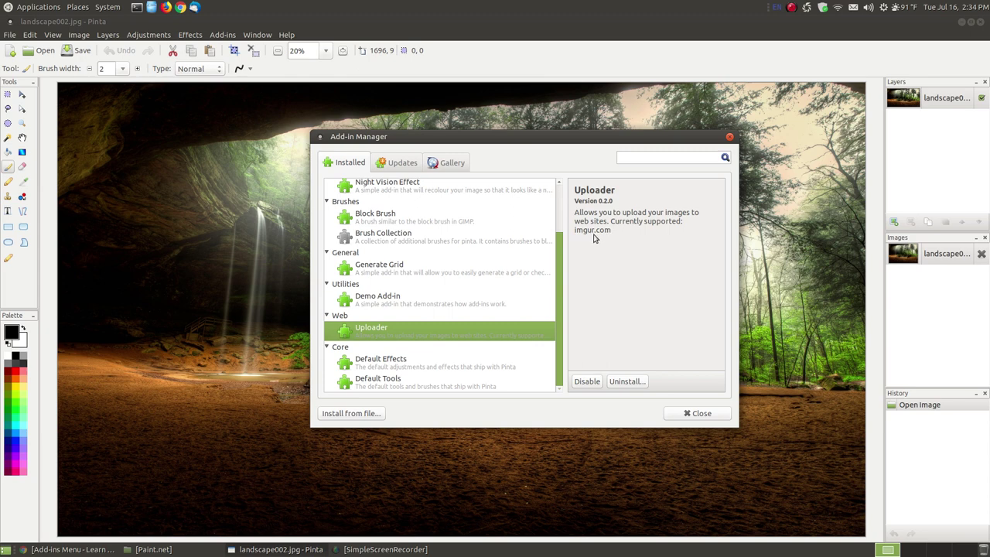
pyautogui.moveTo(560, 325); pyautogui.dragTo(563, 274)
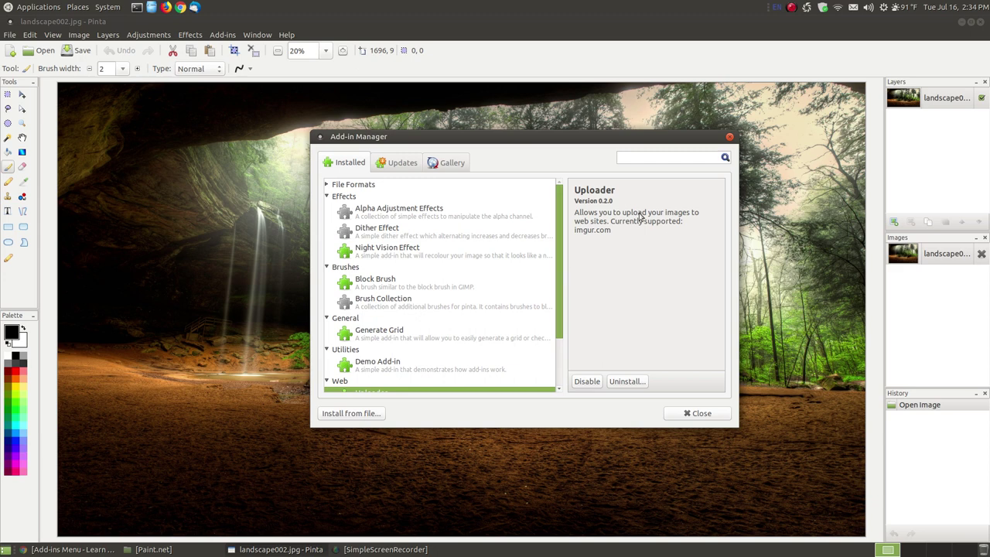
# Show the available add-in updates and refresh the list
pyautogui.click(396, 165)
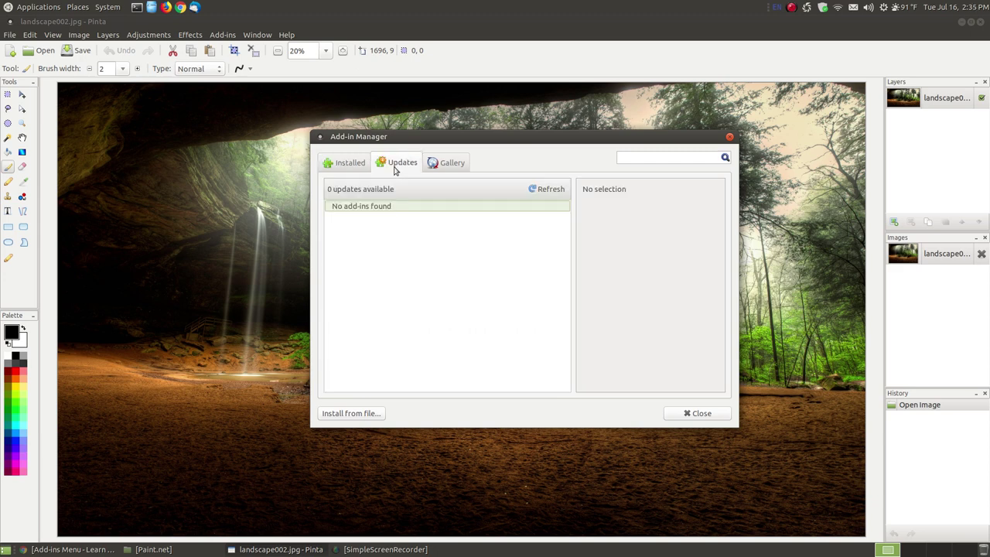
pyautogui.click(543, 192)
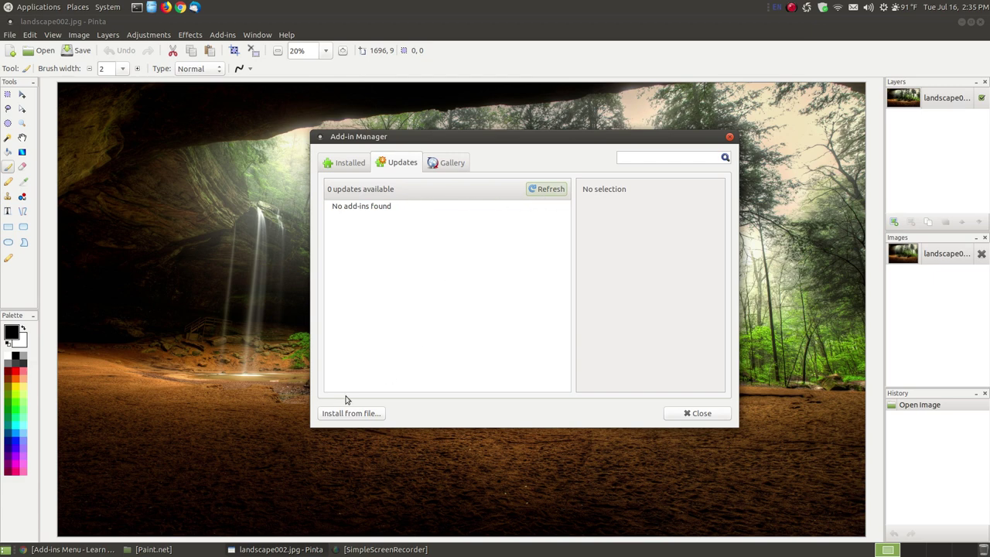
# Expand File Formats, Brushes, General and Utilities in the Gallery and view the details of Brush Collection
pyautogui.click(451, 164)
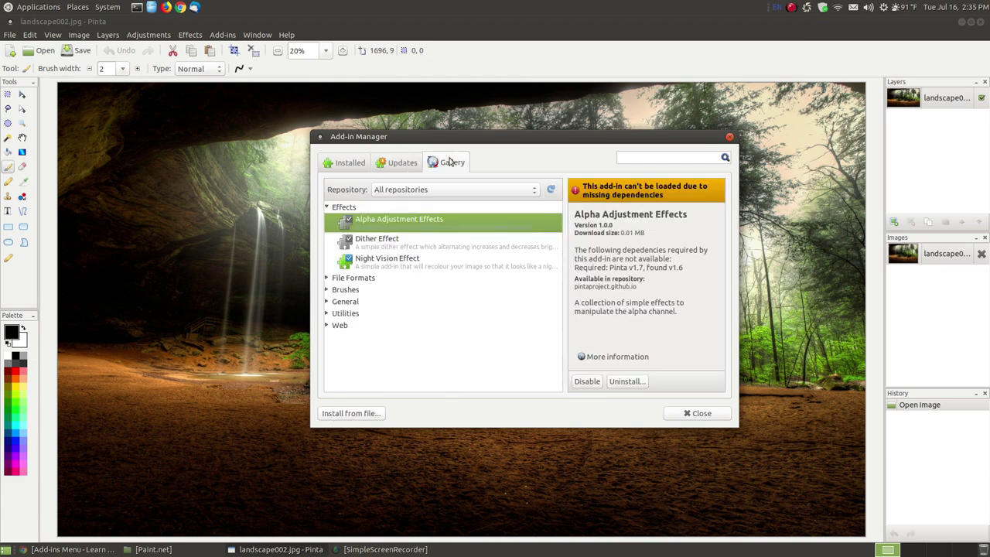
pyautogui.click(327, 278)
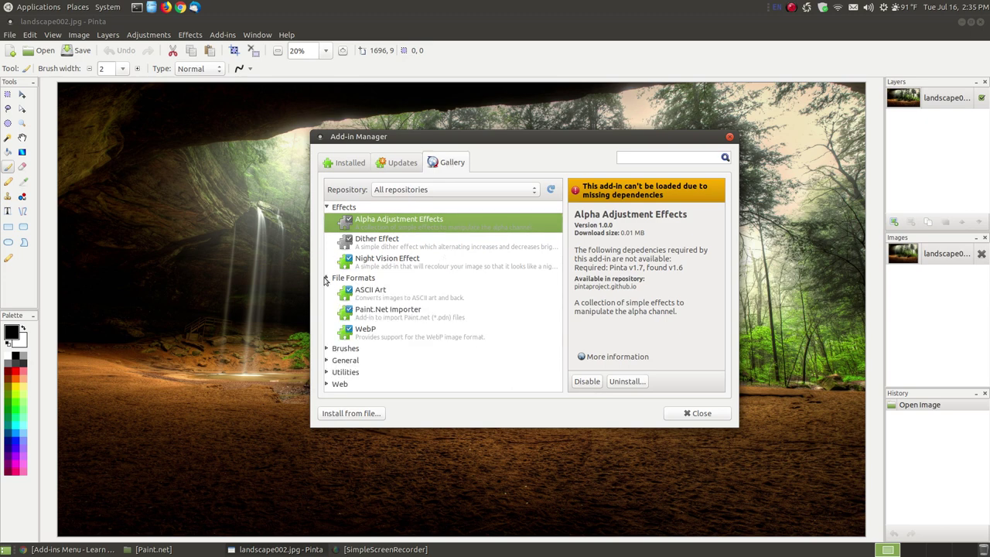
pyautogui.click(326, 349)
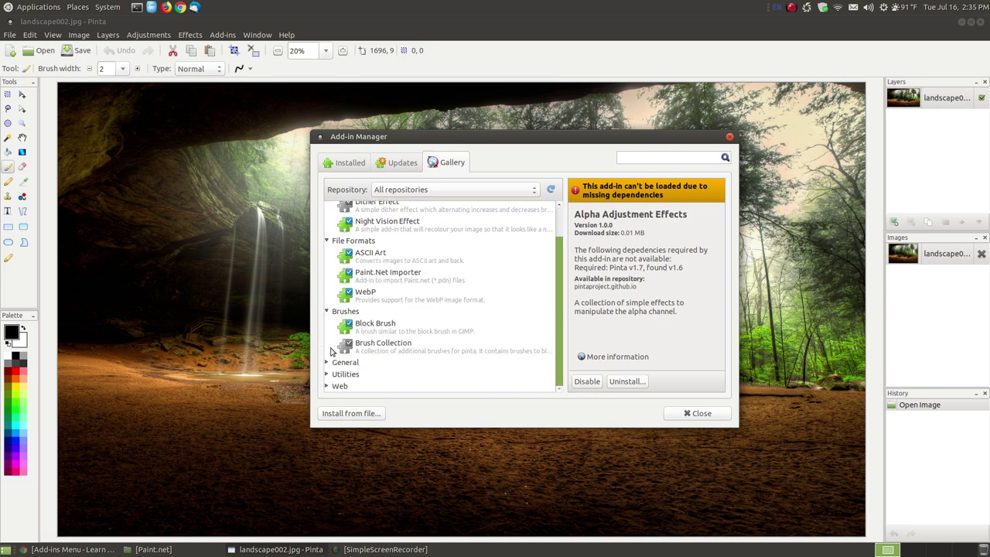
pyautogui.click(327, 364)
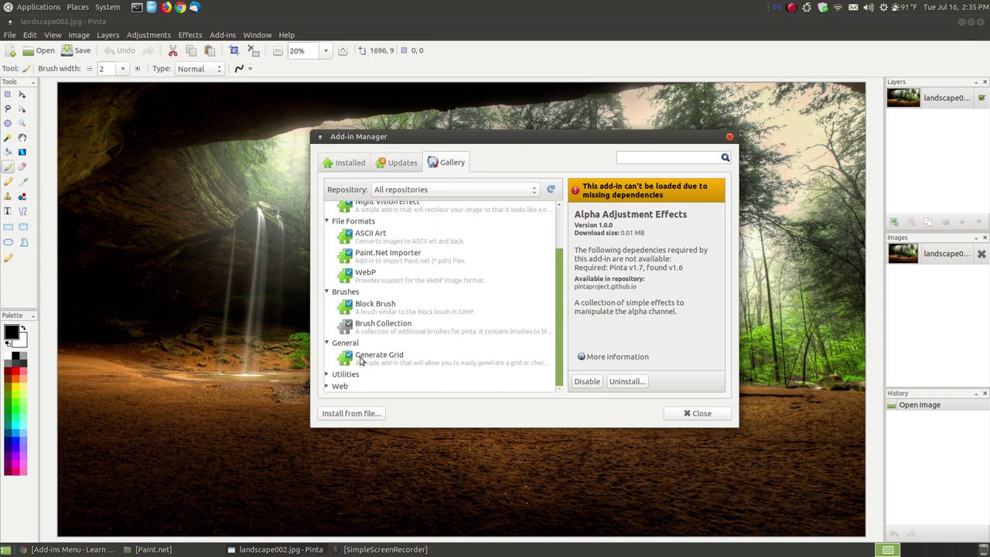
pyautogui.click(326, 376)
pyautogui.click(371, 331)
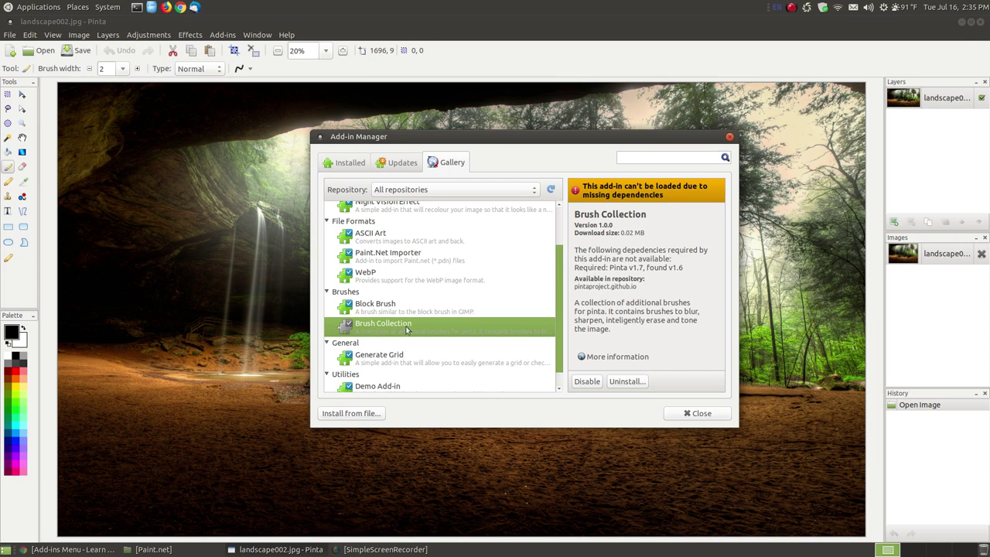
pyautogui.scroll(-1, 407, 331)
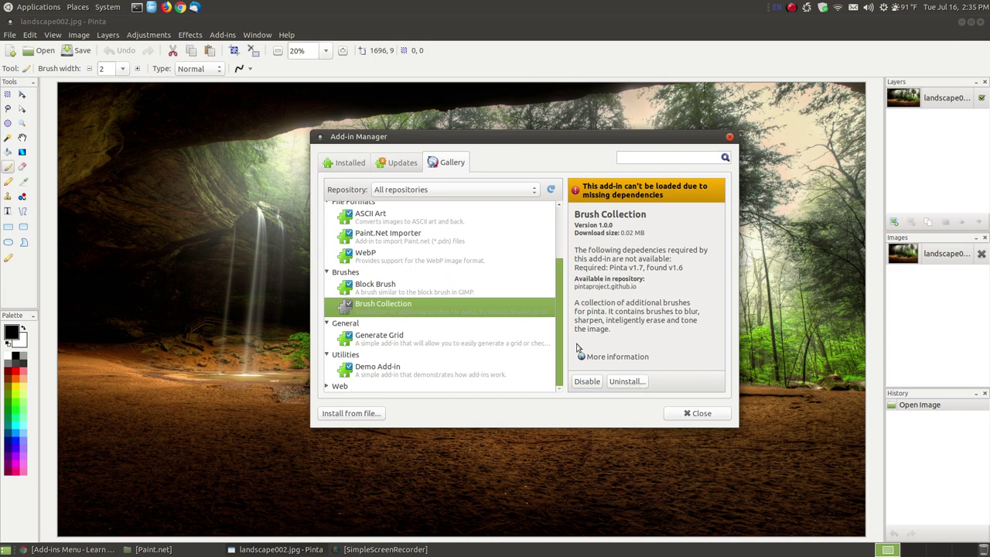
# Look through the expanded Gallery from Effects to Utilities and expand the Web category
pyautogui.moveTo(561, 338); pyautogui.dragTo(560, 268)
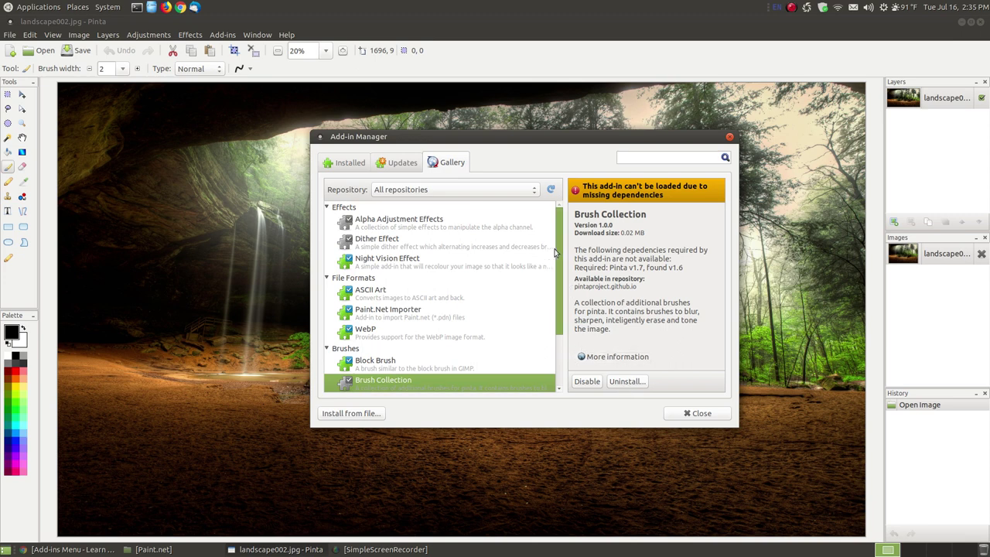
pyautogui.moveTo(558, 250); pyautogui.dragTo(559, 358)
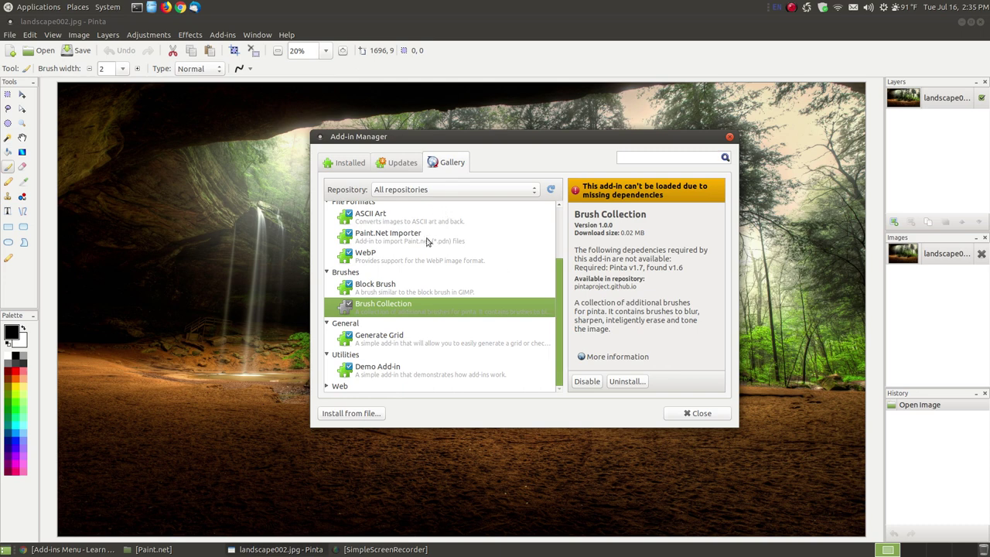
pyautogui.click(326, 389)
pyautogui.scroll(-1, 326, 387)
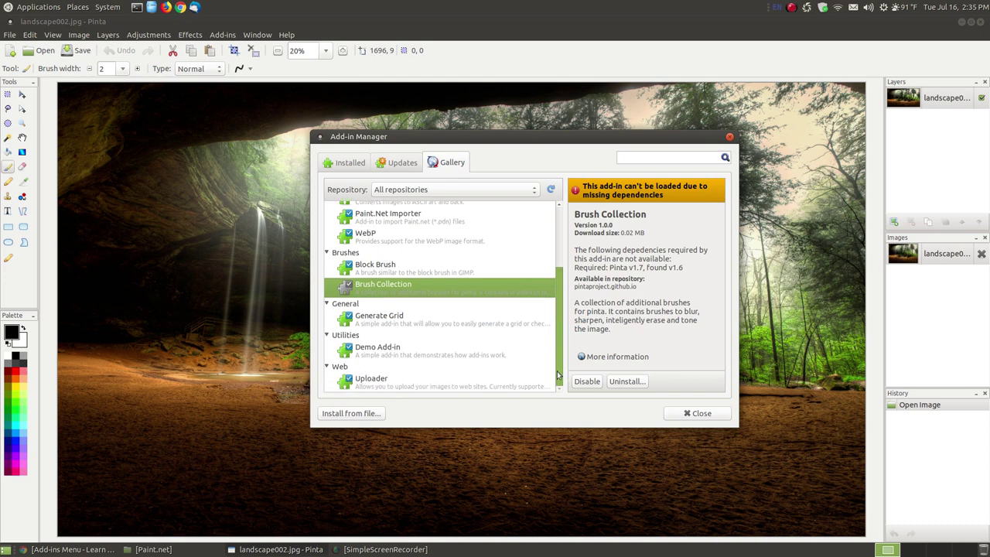
# Switch to the browser, view the Pinta Community Add-ins repository list, and return to Pinta's Add-in Manager
pyautogui.hotkey('alt', 'Tab')
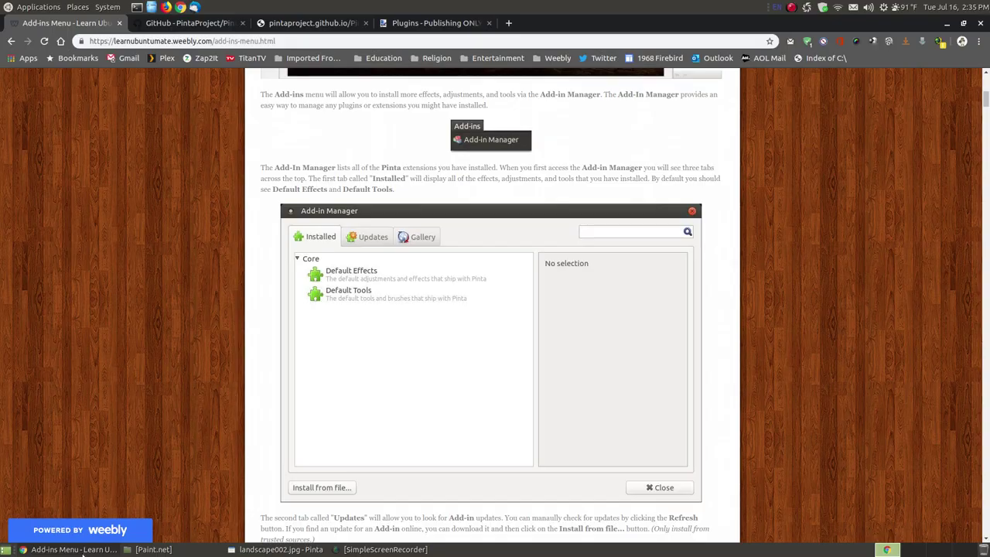
pyautogui.click(293, 23)
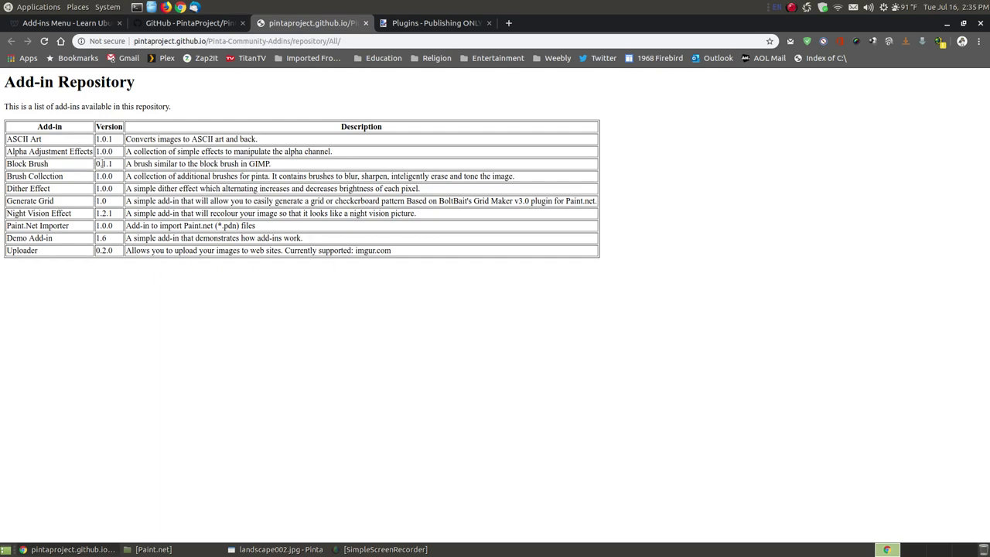
pyautogui.click(258, 549)
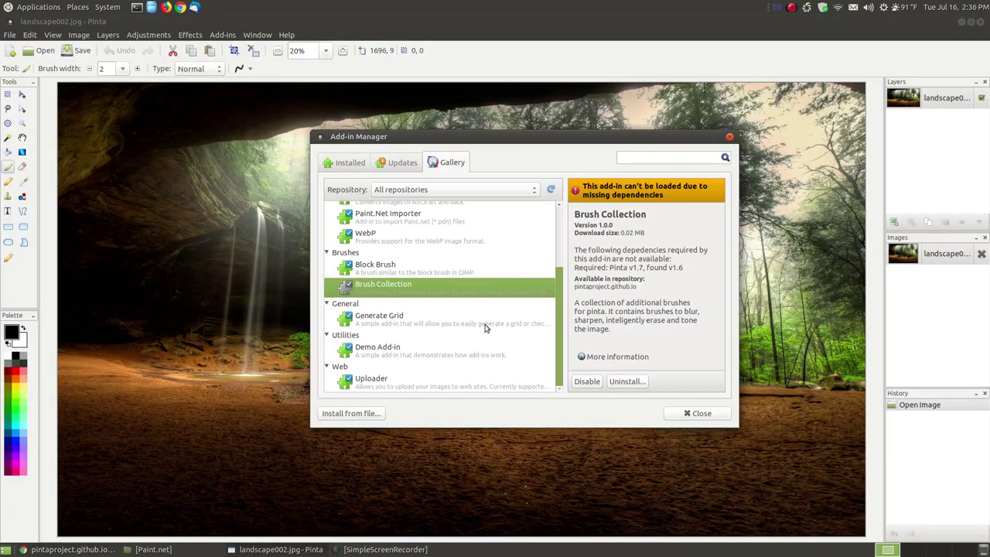
# Close the Add-in Manager, switch to the browser, and close the repository, plugin forum and GitHub pages
pyautogui.click(684, 413)
pyautogui.hotkey('alt', 'Tab')
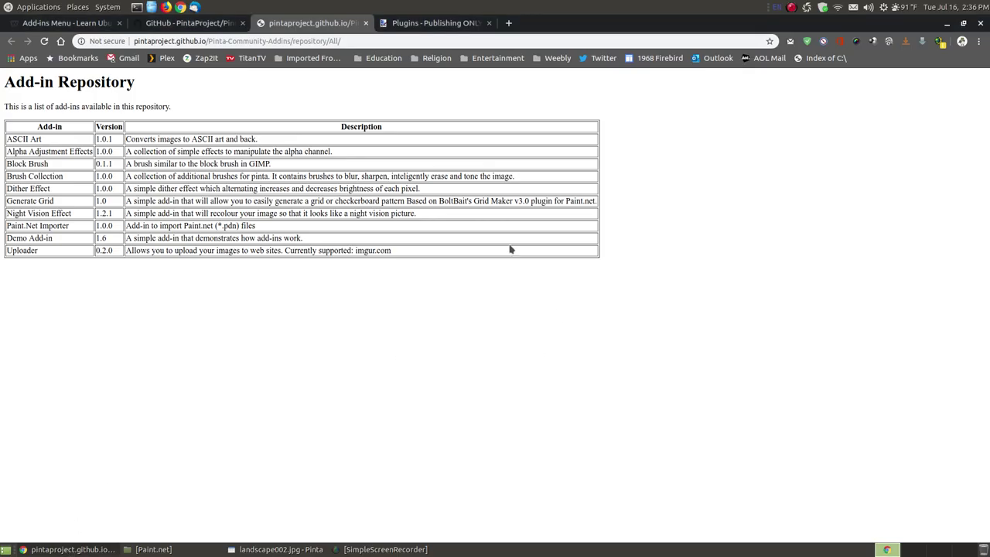
pyautogui.click(366, 23)
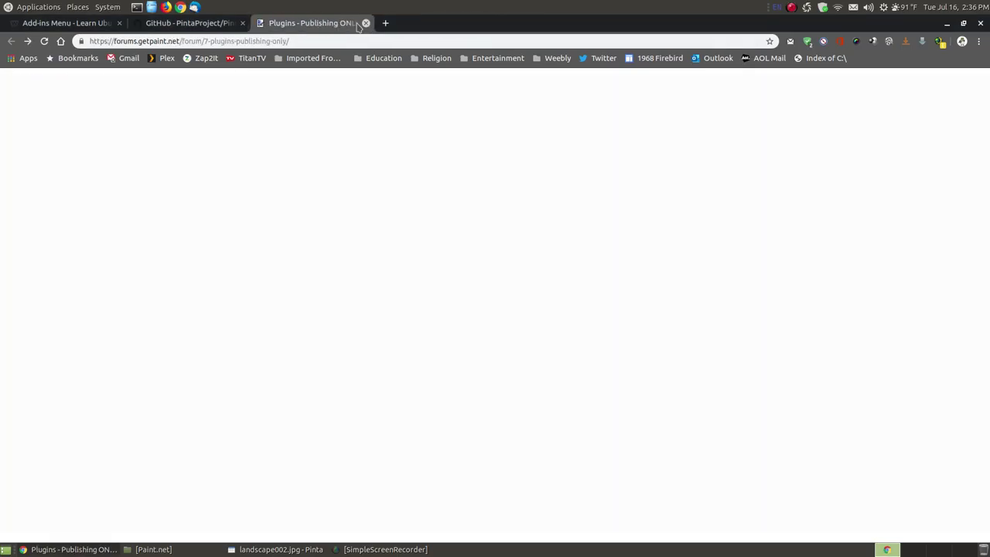
pyautogui.click(366, 23)
pyautogui.click(242, 23)
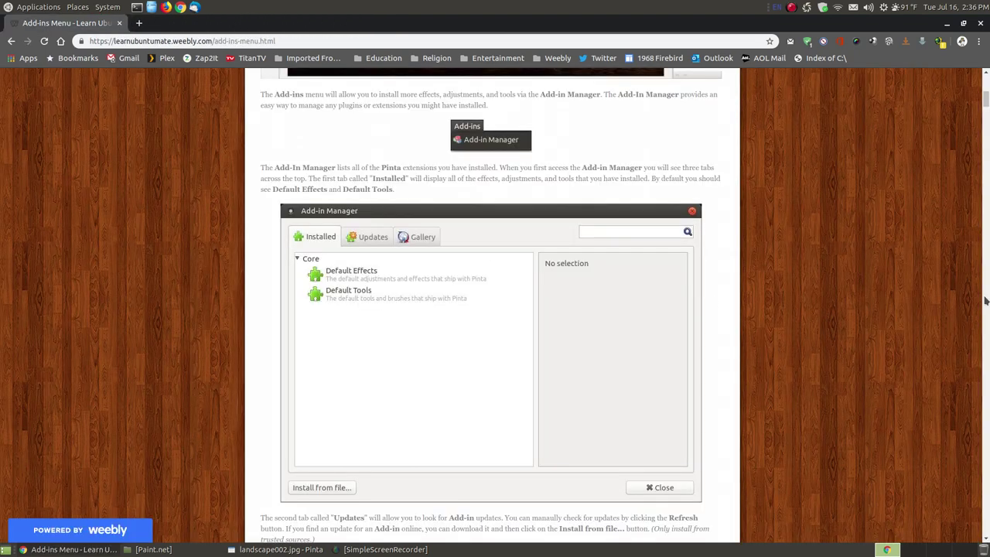
# Read the Night Vision Effect section of the Add-ins Menu page, including its brightness and noise examples
pyautogui.moveTo(986, 96); pyautogui.dragTo(984, 260)
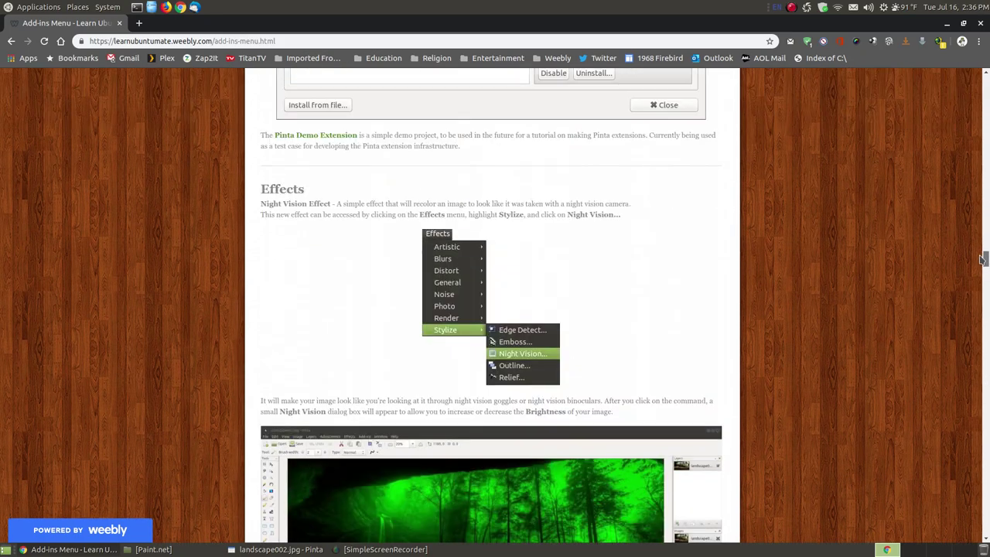
pyautogui.scroll(-2, 611, 325)
pyautogui.scroll(-1, 612, 317)
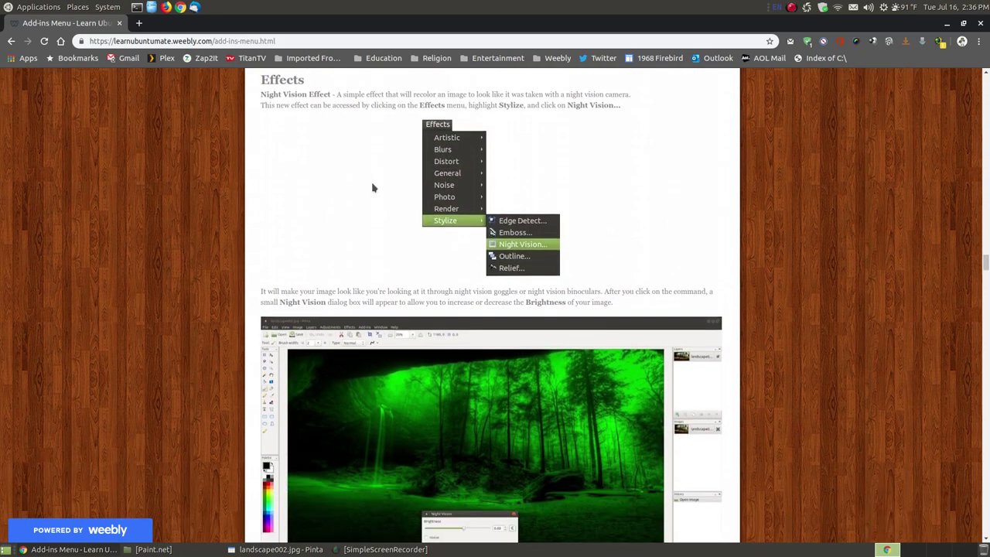
pyautogui.scroll(-1, 453, 278)
pyautogui.scroll(1, 451, 275)
pyautogui.scroll(-1, 452, 275)
pyautogui.scroll(1, 450, 271)
pyautogui.scroll(-3, 445, 259)
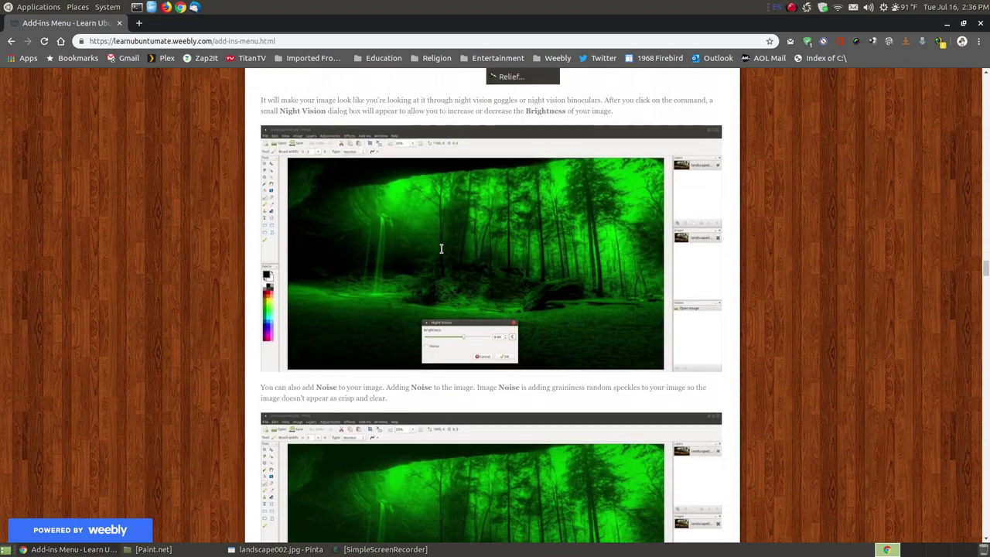
pyautogui.scroll(-1, 441, 248)
pyautogui.scroll(-4, 573, 293)
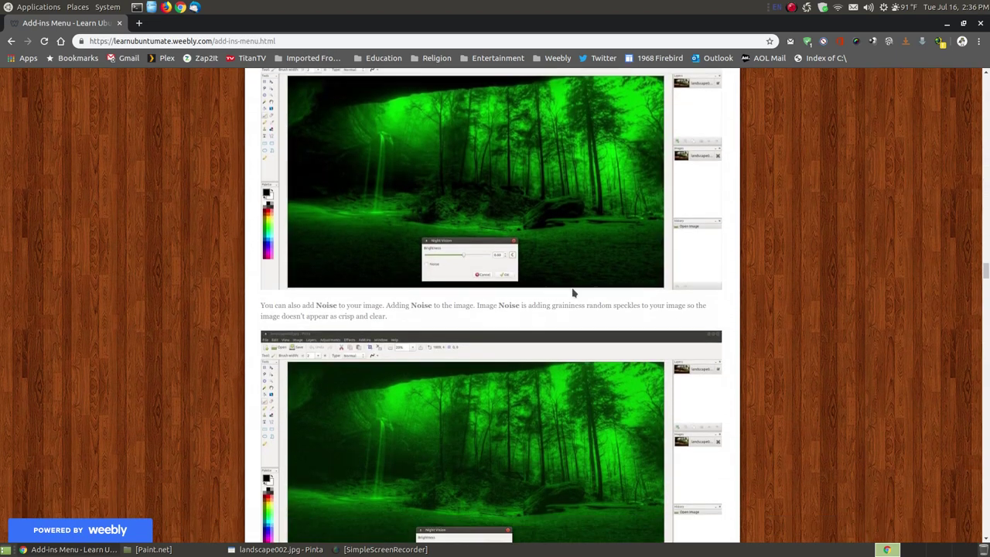
pyautogui.scroll(1, 574, 293)
pyautogui.scroll(-1, 573, 293)
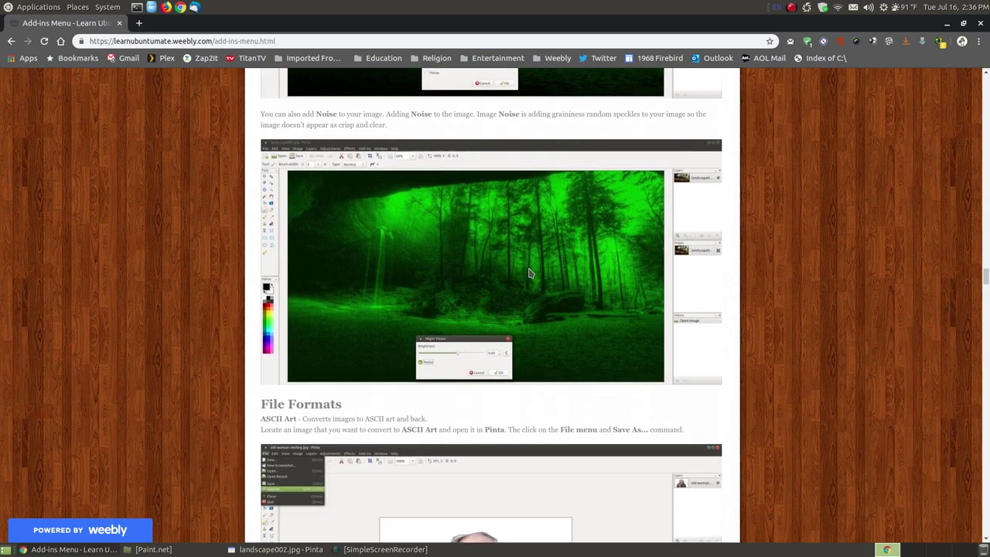
pyautogui.click(385, 549)
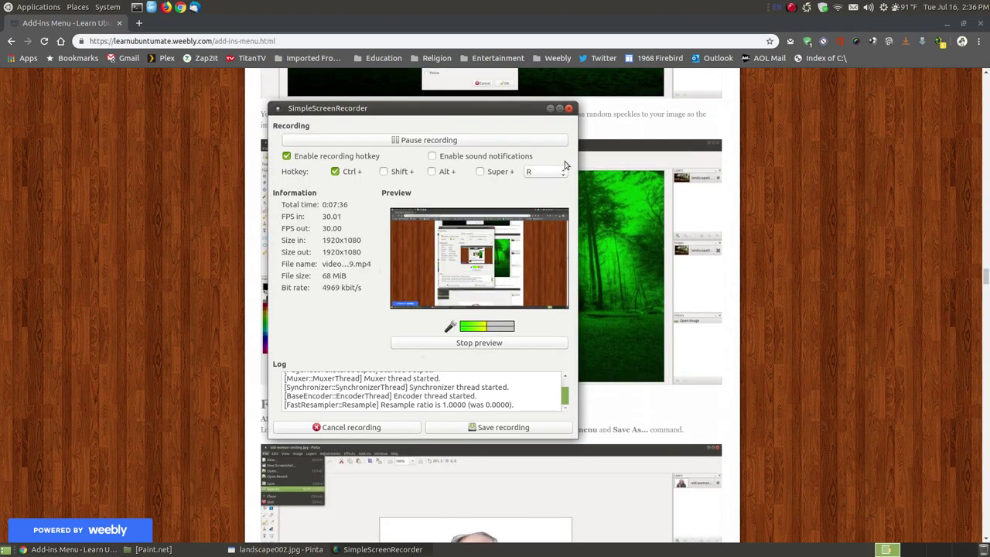
pyautogui.click(550, 108)
# View Pinta's effect categories and return to the browser page to review where the Night Vision command is located
pyautogui.hotkey('alt', 'Tab')
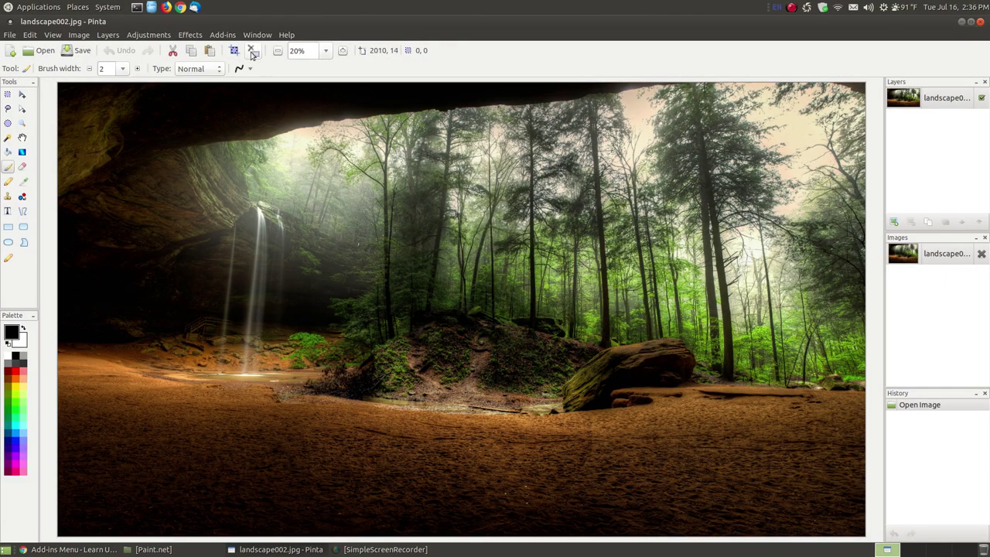
pyautogui.click(193, 37)
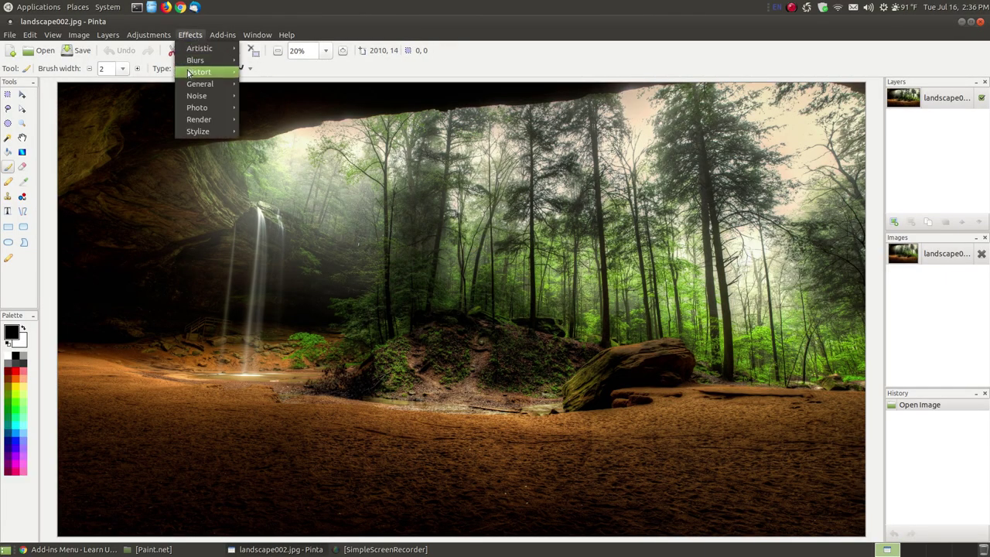
pyautogui.click(40, 552)
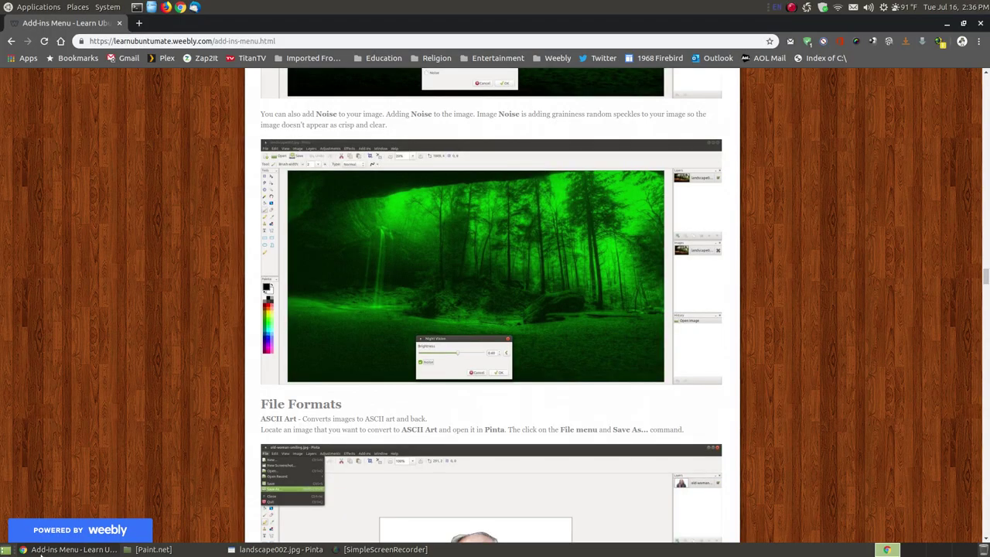
pyautogui.scroll(2, 374, 283)
pyautogui.scroll(3, 374, 283)
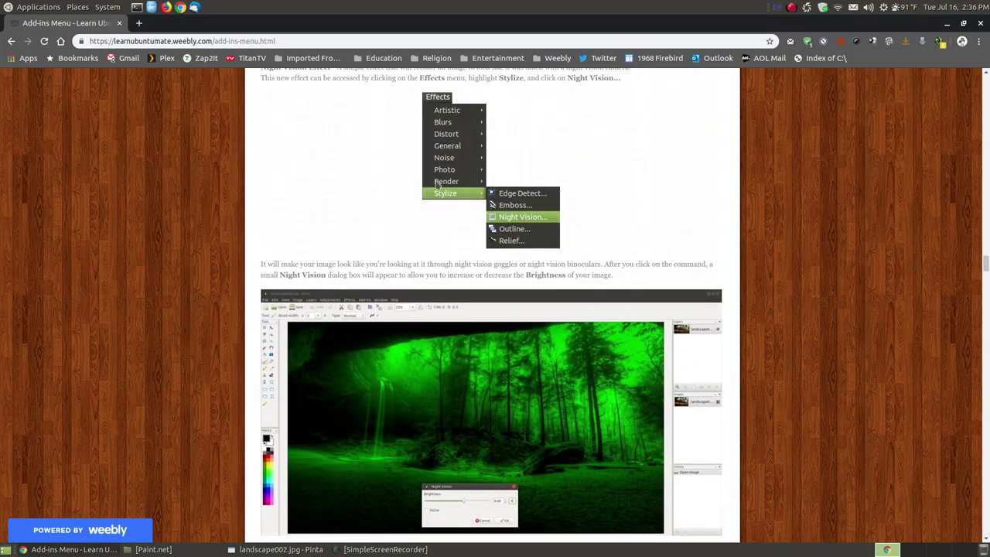
# Switch to Pinta and open the Night Vision stylize effect on the landscape image
pyautogui.click(281, 550)
pyautogui.click(191, 35)
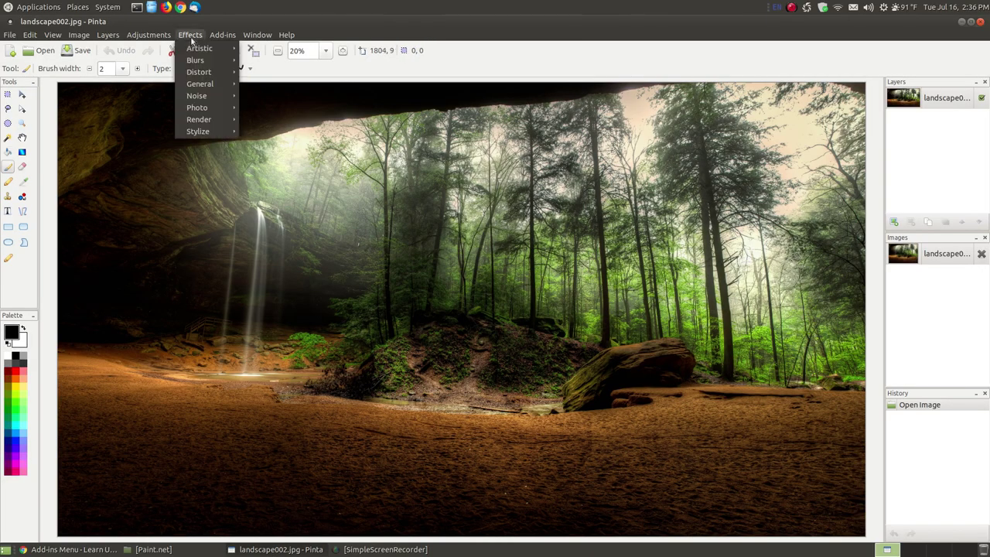
pyautogui.moveTo(209, 132)
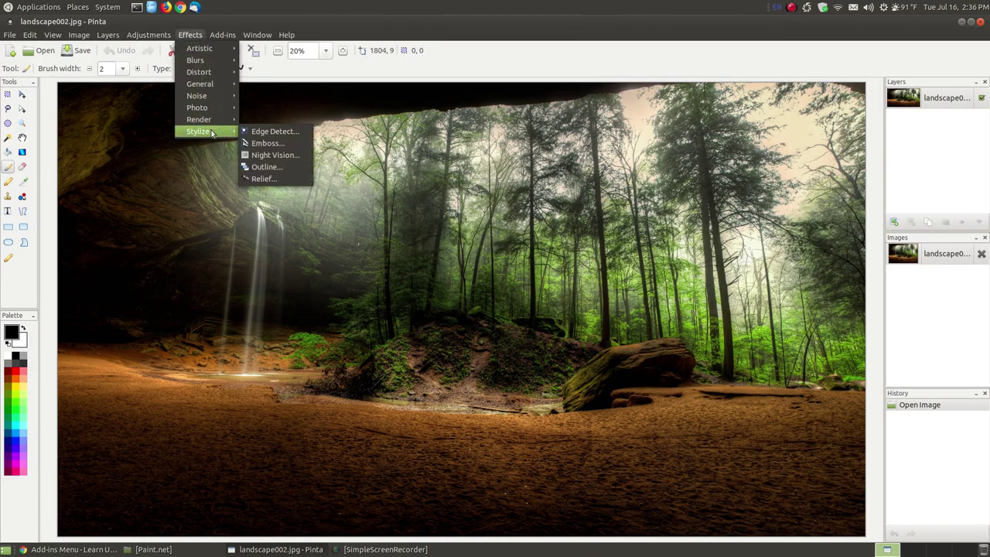
pyautogui.click(294, 157)
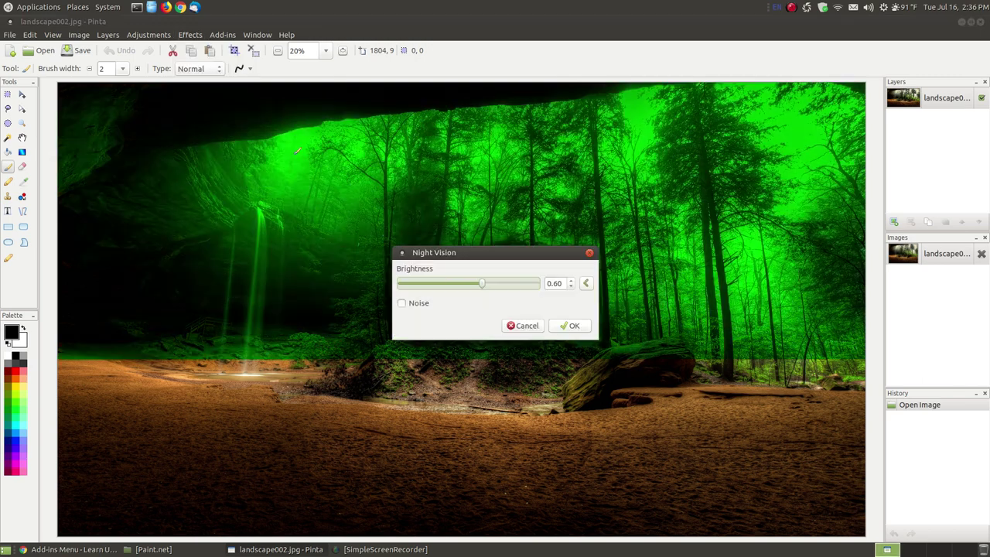
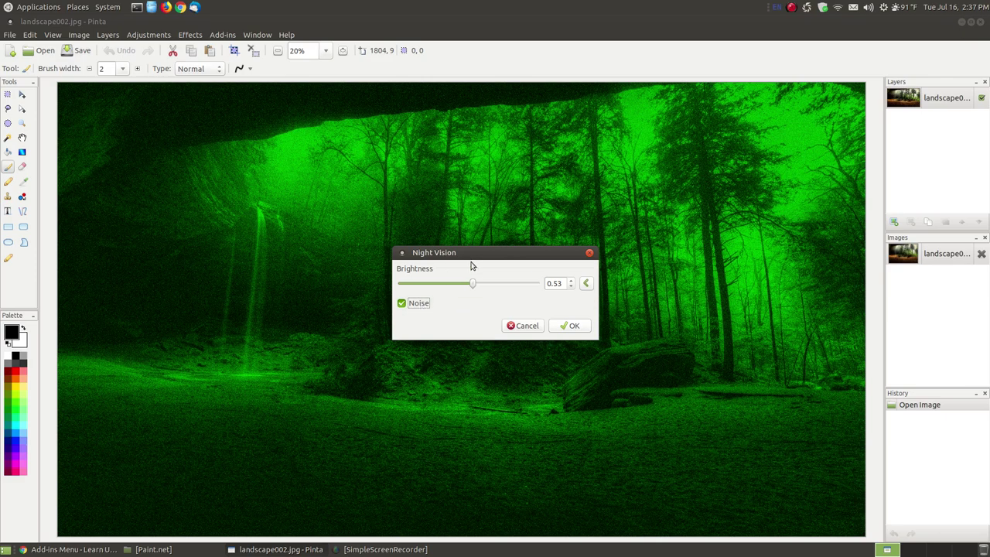
# Move the Night Vision dialog to uncover the preview, turn off Noise, and cancel the effect
pyautogui.moveTo(470, 254); pyautogui.dragTo(422, 411)
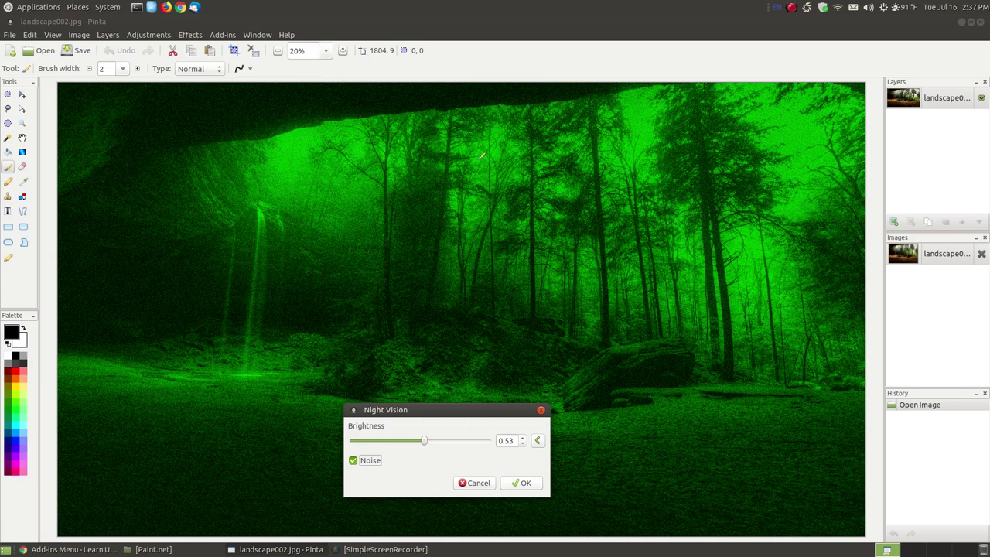
pyautogui.moveTo(448, 416); pyautogui.dragTo(468, 337)
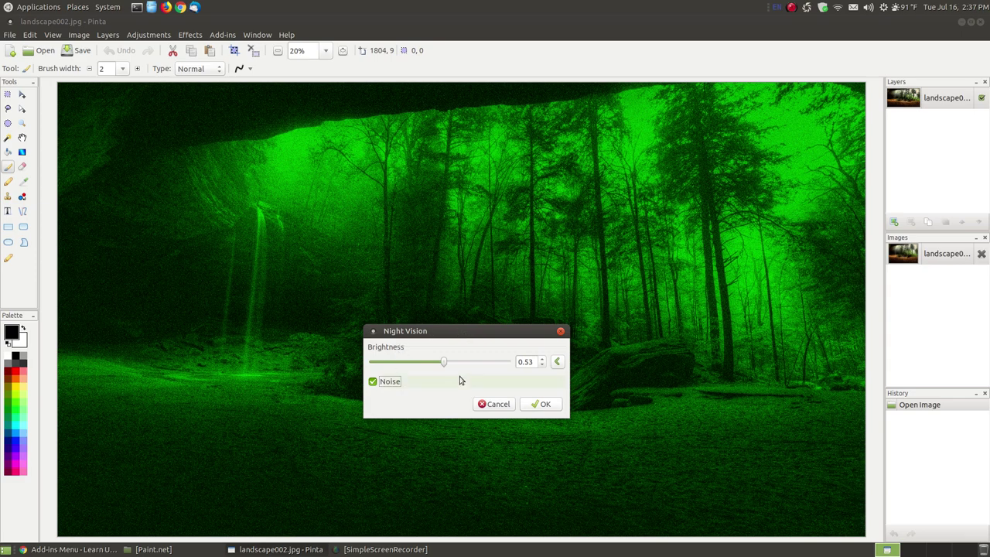
pyautogui.click(379, 386)
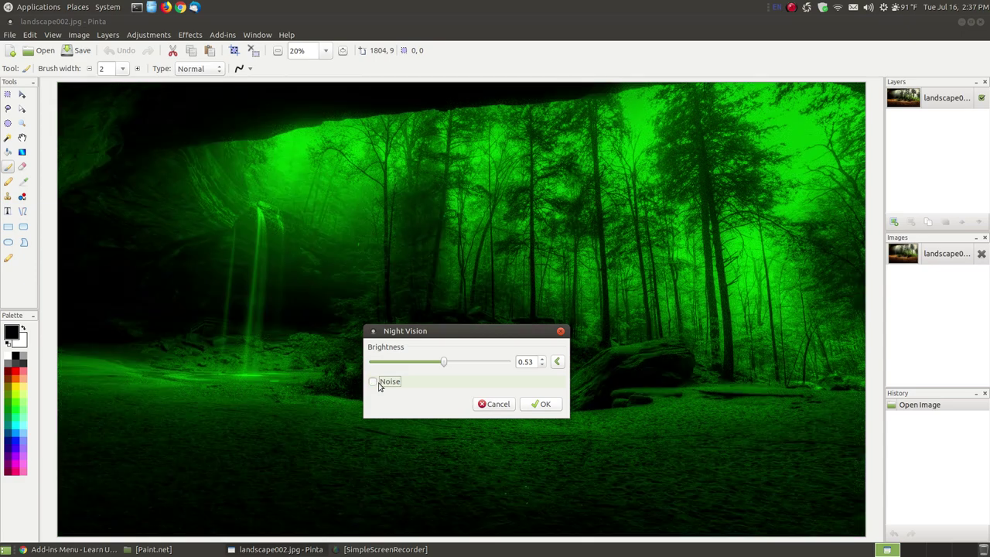
pyautogui.click(479, 405)
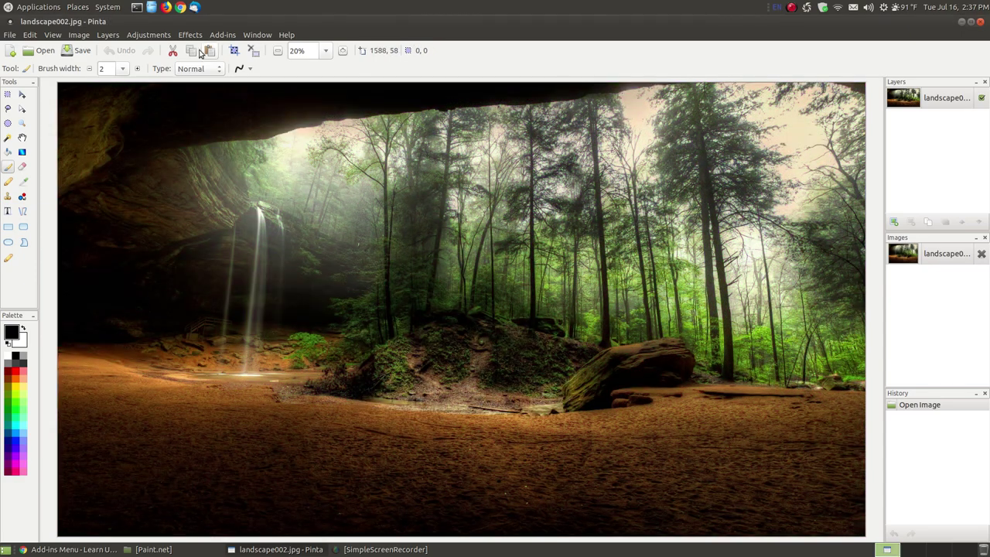
# Apply the Night Vision effect to the landscape with brightness 0.53 and Noise off, and undo it
pyautogui.click(189, 35)
pyautogui.moveTo(205, 131)
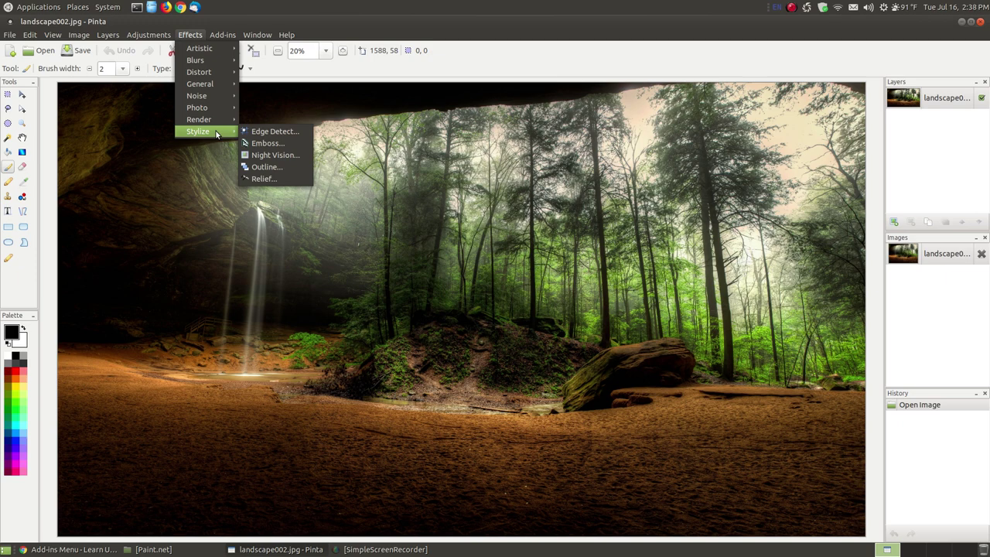
pyautogui.click(304, 155)
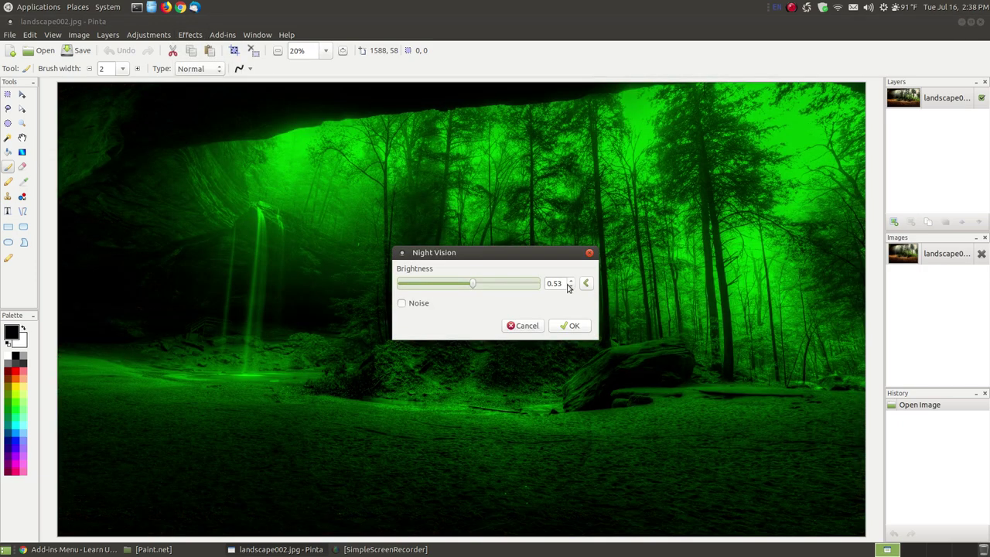
pyautogui.click(574, 326)
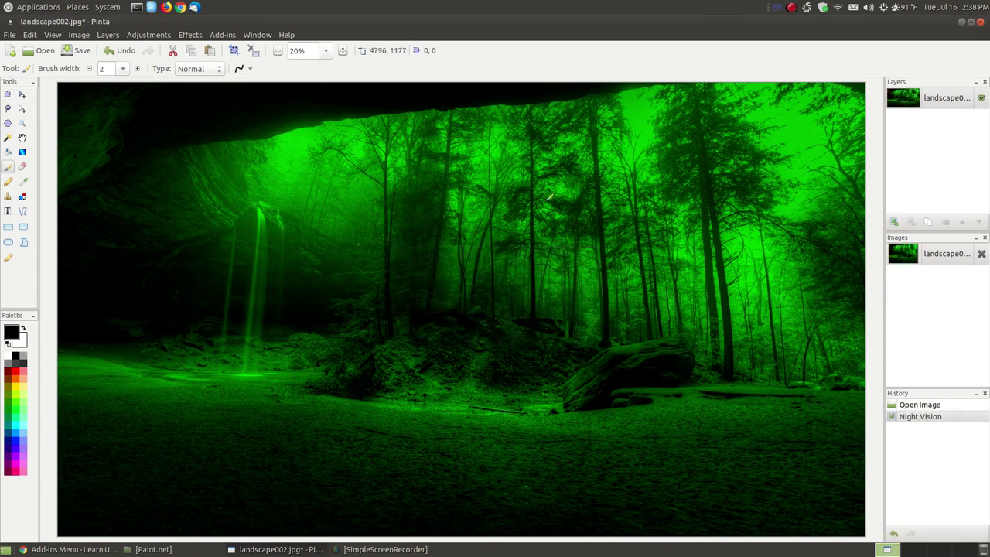
pyautogui.click(114, 51)
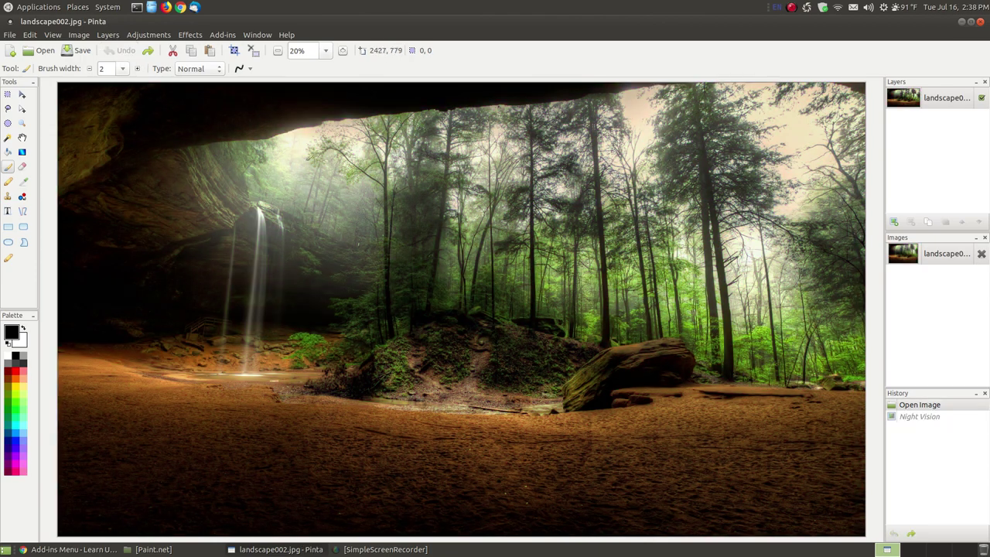
# Switch to the browser and read the ASCII Art instructions under File Formats, from saving as *.txt to the reopened image
pyautogui.hotkey('alt', 'Tab')
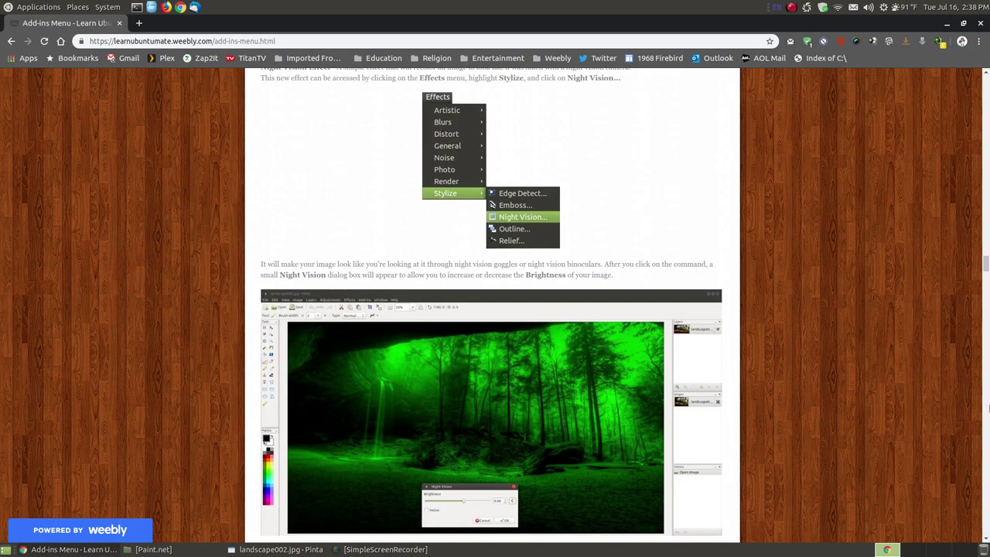
pyautogui.scroll(-1, 661, 119)
pyautogui.scroll(-8, 661, 119)
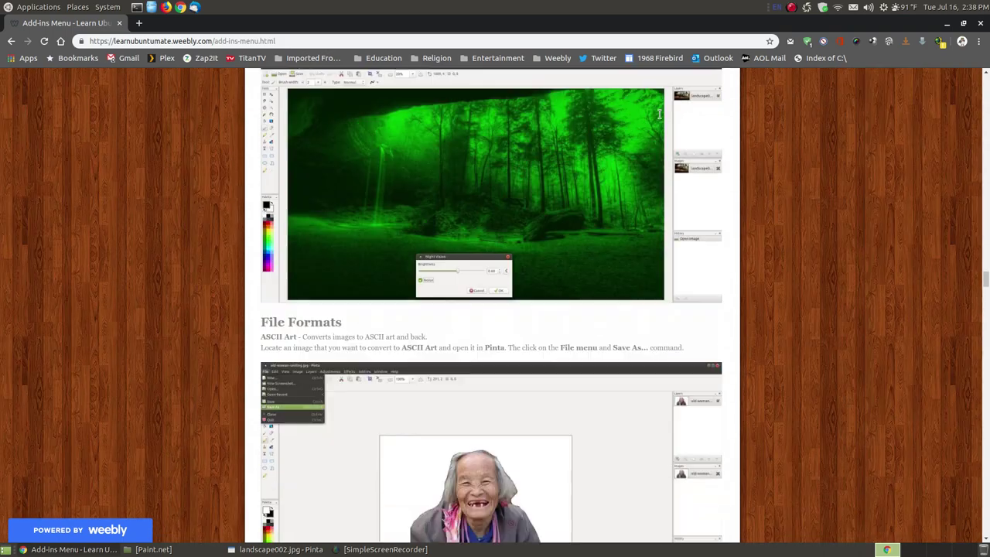
pyautogui.scroll(-2, 660, 118)
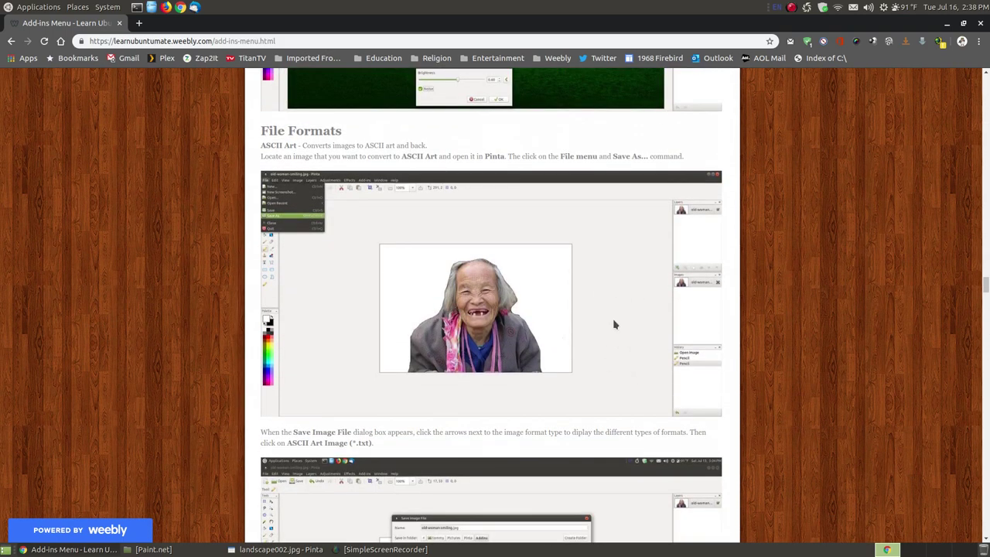
pyautogui.scroll(-1, 614, 325)
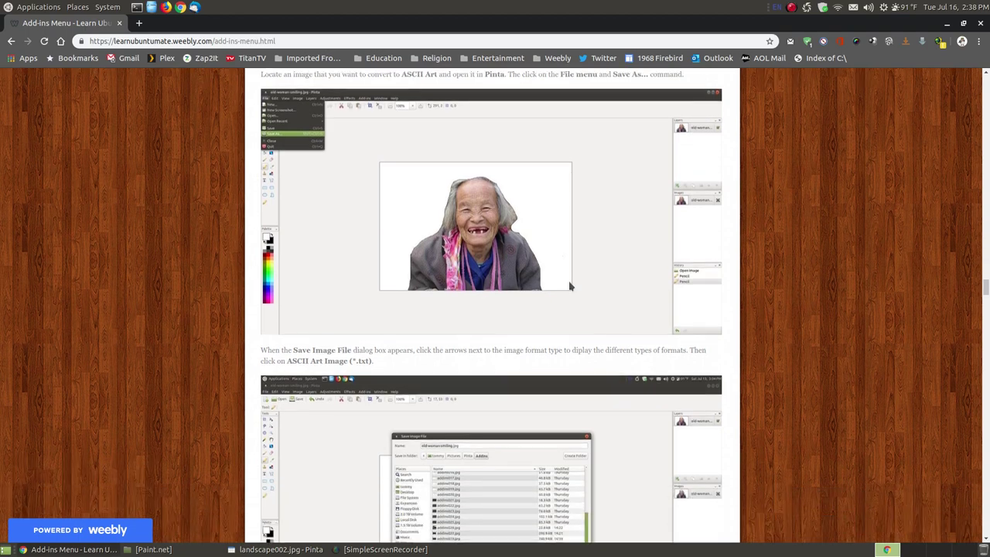
pyautogui.scroll(1, 574, 287)
pyautogui.scroll(1, 574, 288)
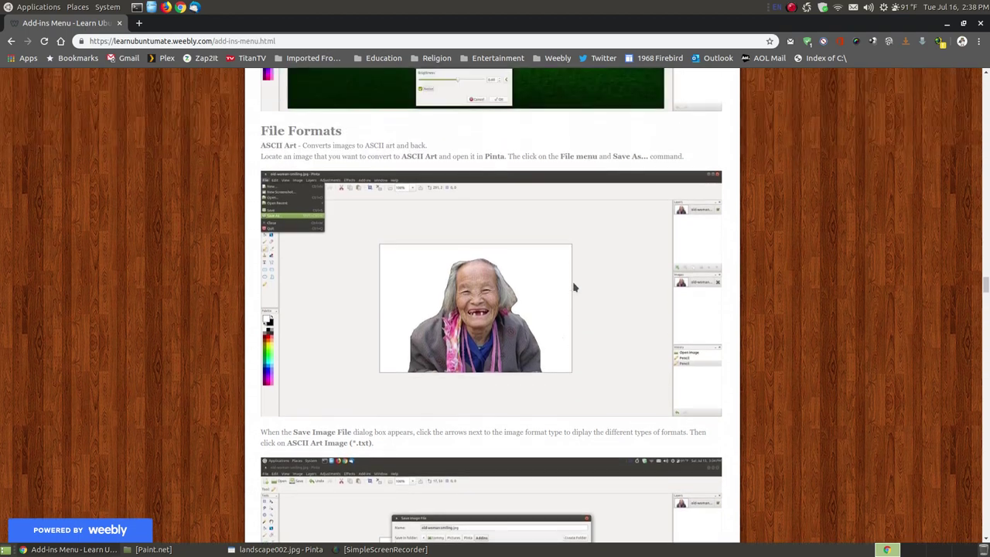
pyautogui.scroll(-2, 815, 274)
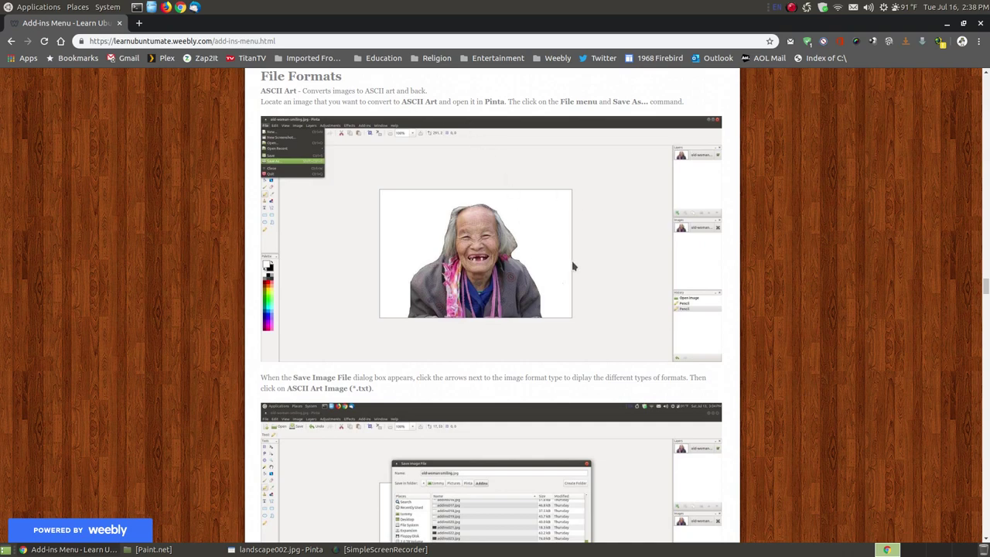
pyautogui.scroll(-16, 573, 266)
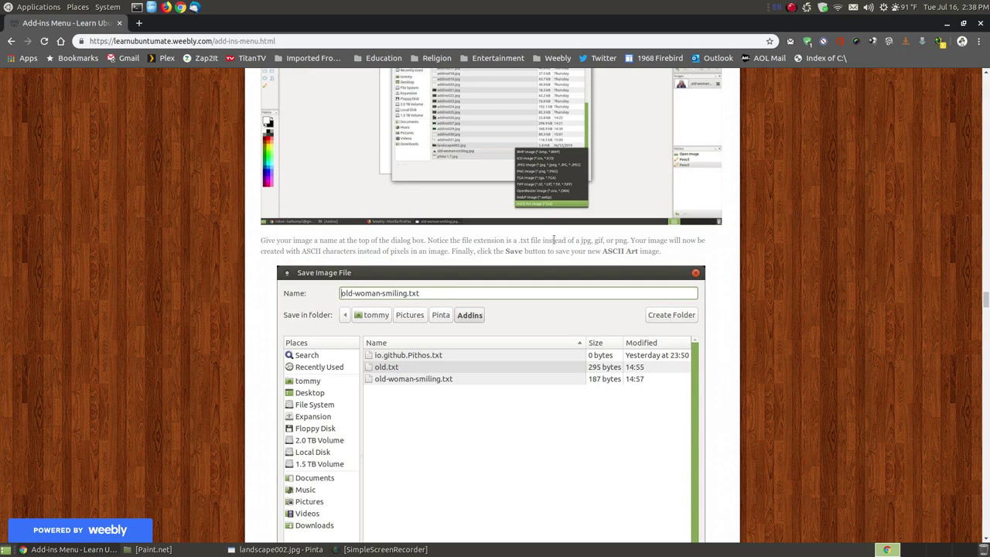
pyautogui.scroll(2, 554, 241)
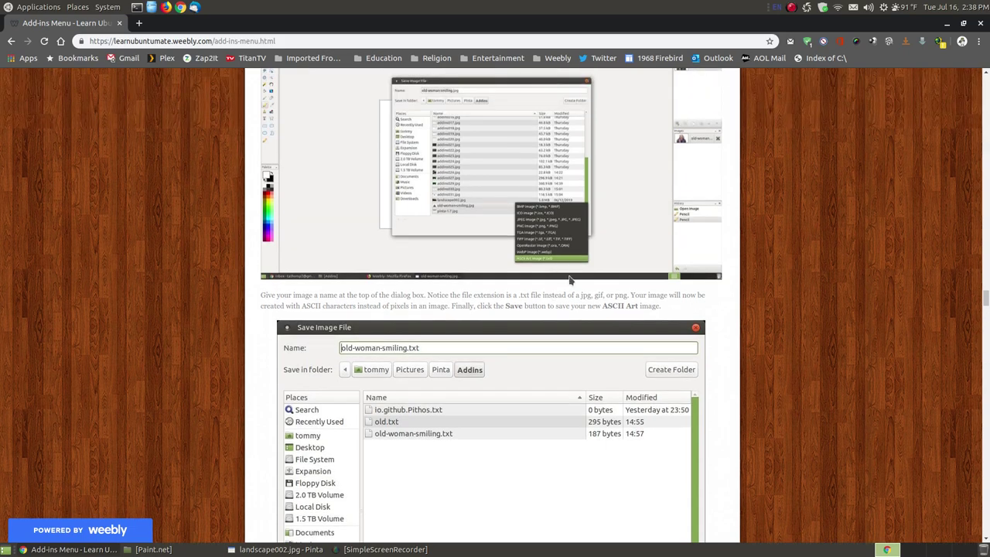
pyautogui.scroll(-20, 573, 274)
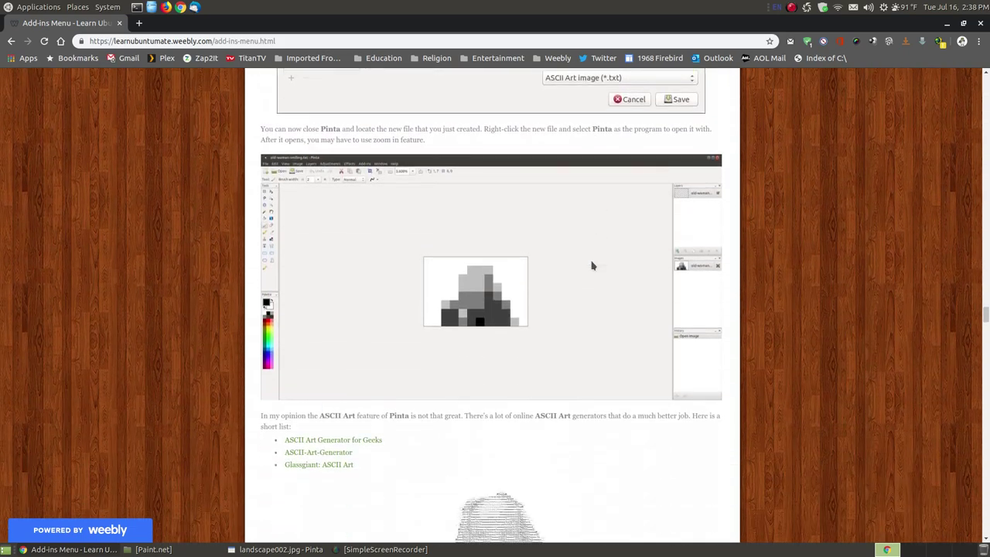
pyautogui.scroll(2, 845, 306)
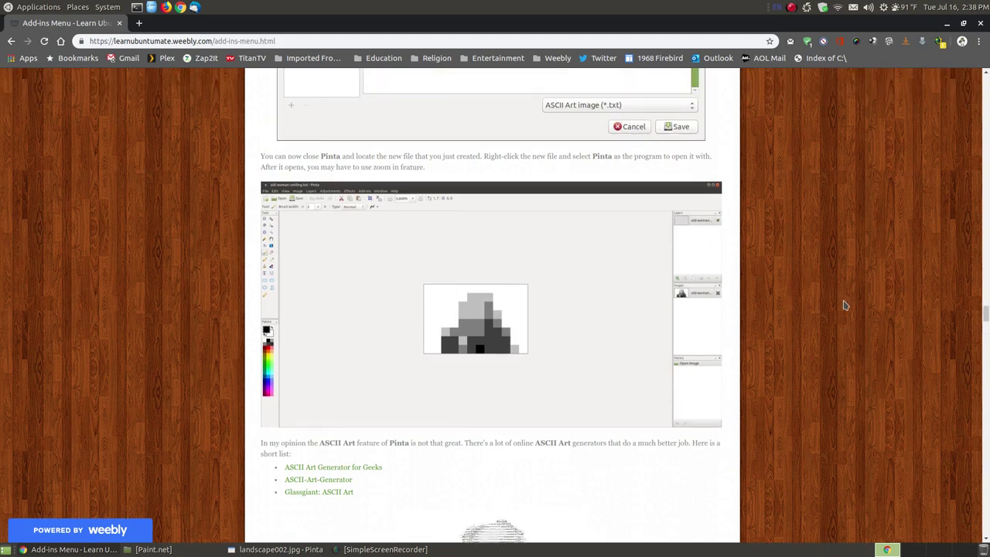
# Open the three ASCII art generators listed below the ASCII Art instructions, each in its own browser tab
pyautogui.scroll(8, 486, 340)
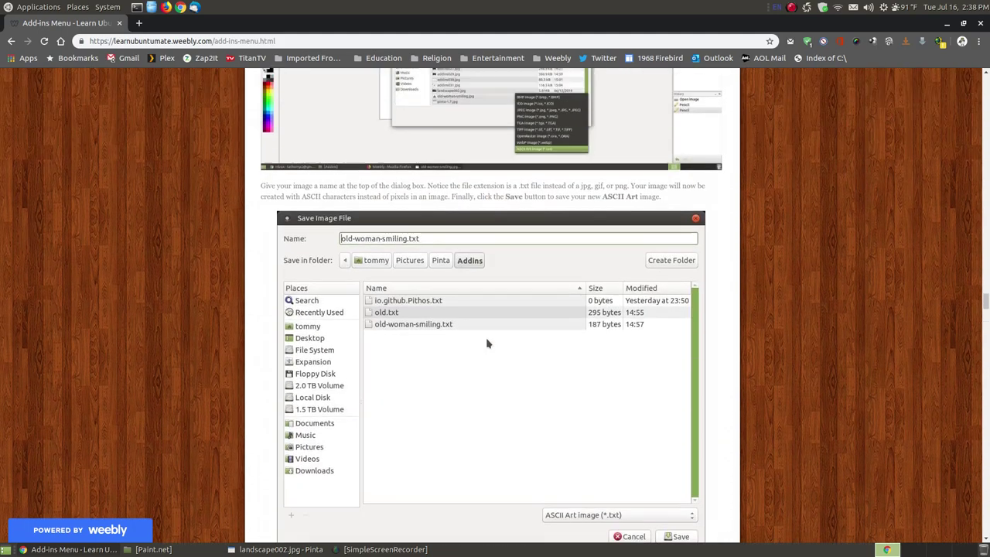
pyautogui.scroll(4, 486, 343)
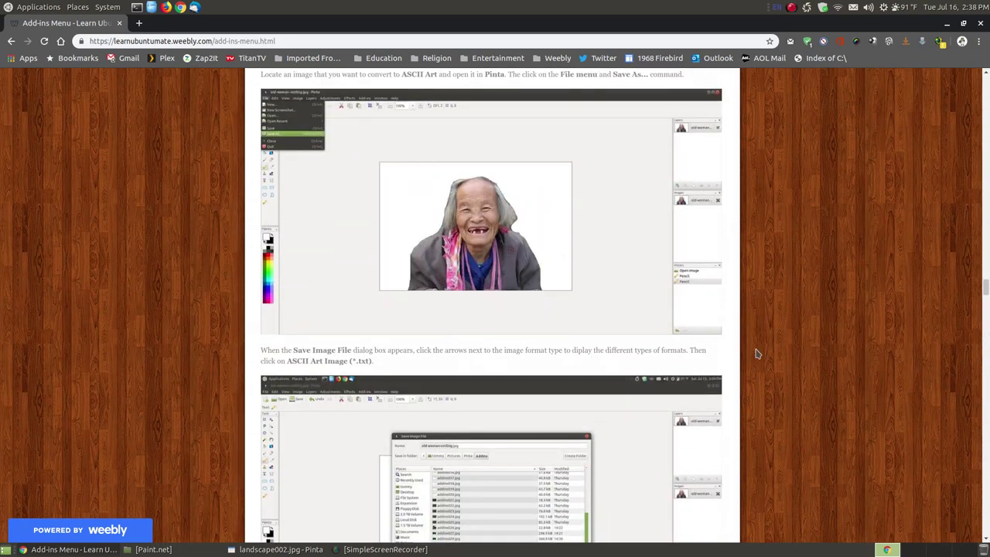
pyautogui.scroll(-3, 755, 350)
pyautogui.scroll(-10, 755, 352)
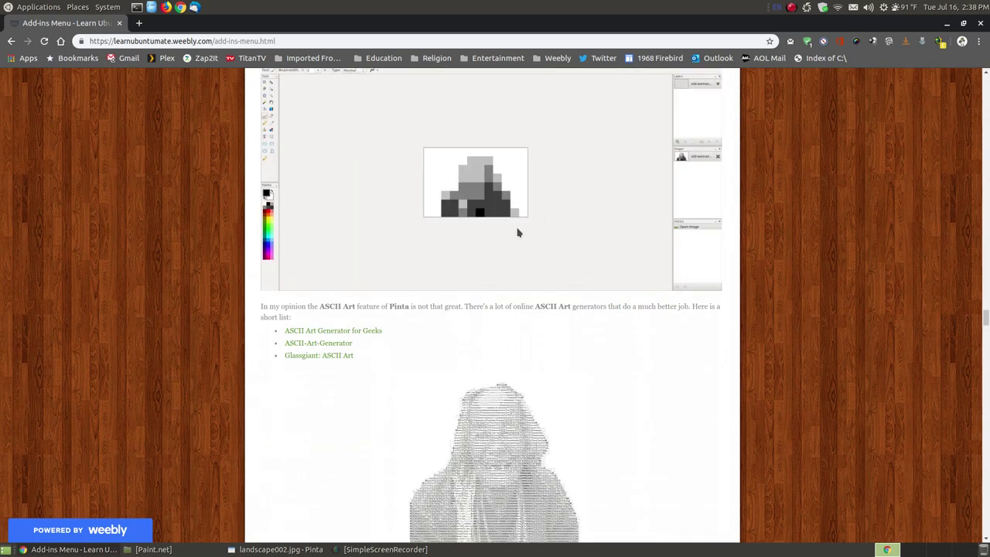
pyautogui.scroll(-3, 847, 376)
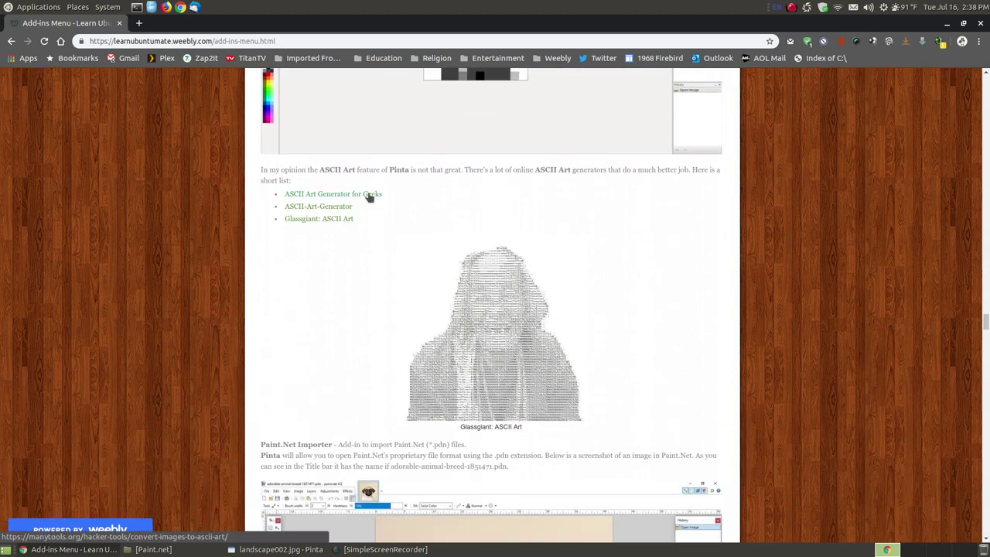
pyautogui.rightClick(370, 197)
pyautogui.click(386, 200)
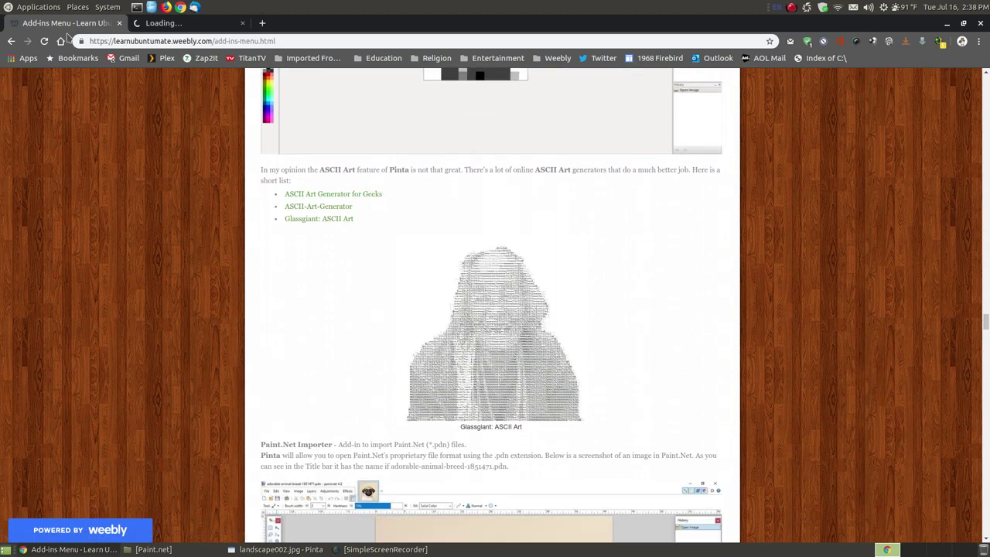
pyautogui.rightClick(314, 207)
pyautogui.click(329, 214)
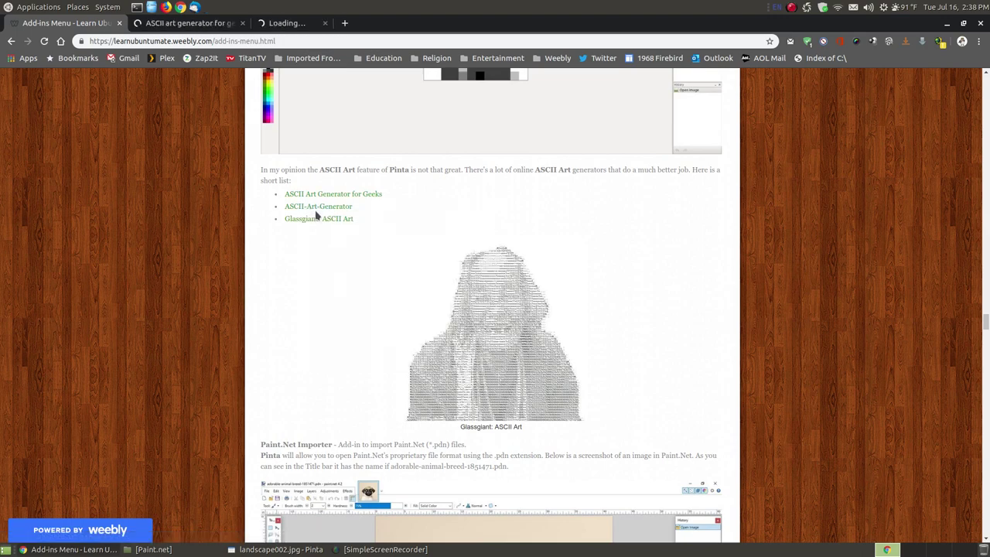
pyautogui.rightClick(314, 221)
pyautogui.click(321, 225)
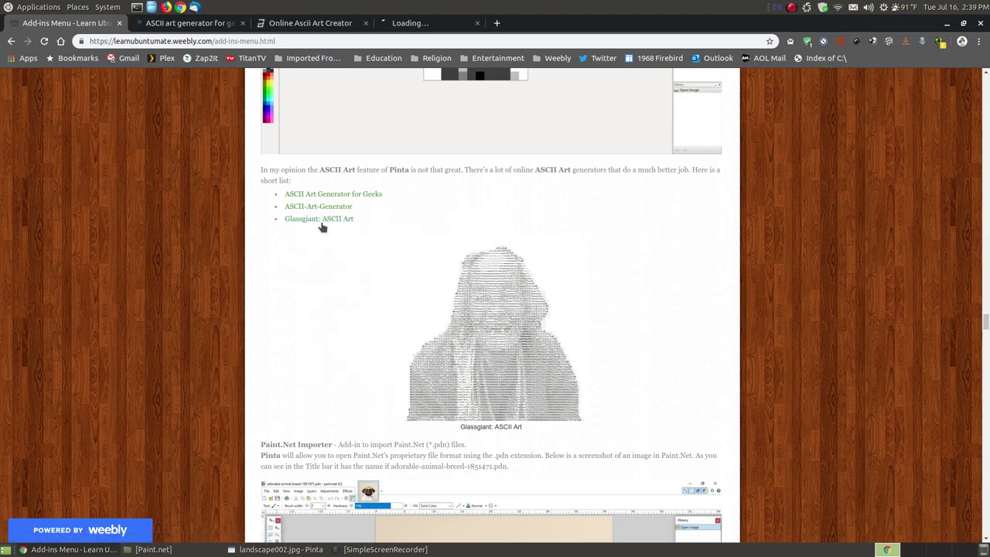
# Look over the Glassgiant ASCII Art form and compare it with the other two ASCII art generator pages
pyautogui.click(427, 25)
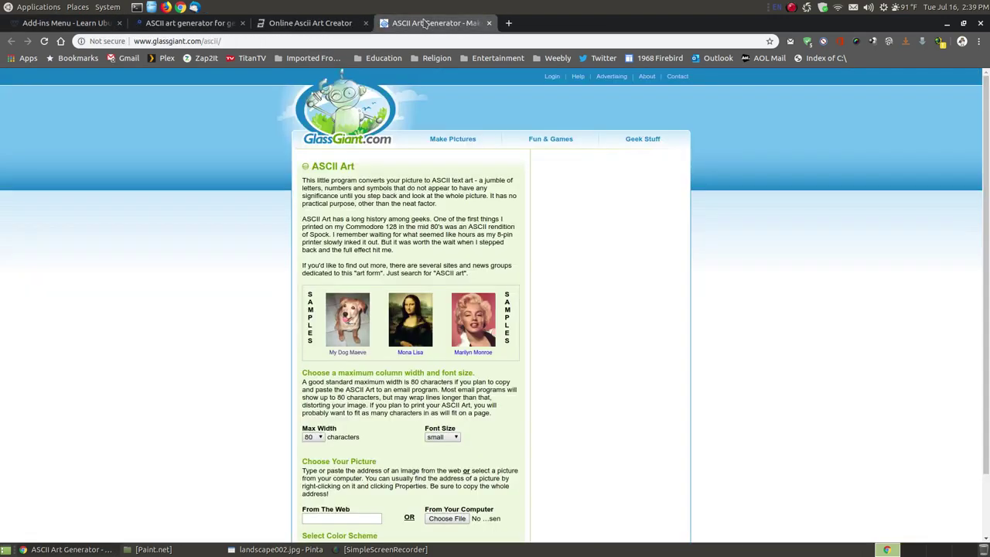
pyautogui.scroll(-2, 642, 255)
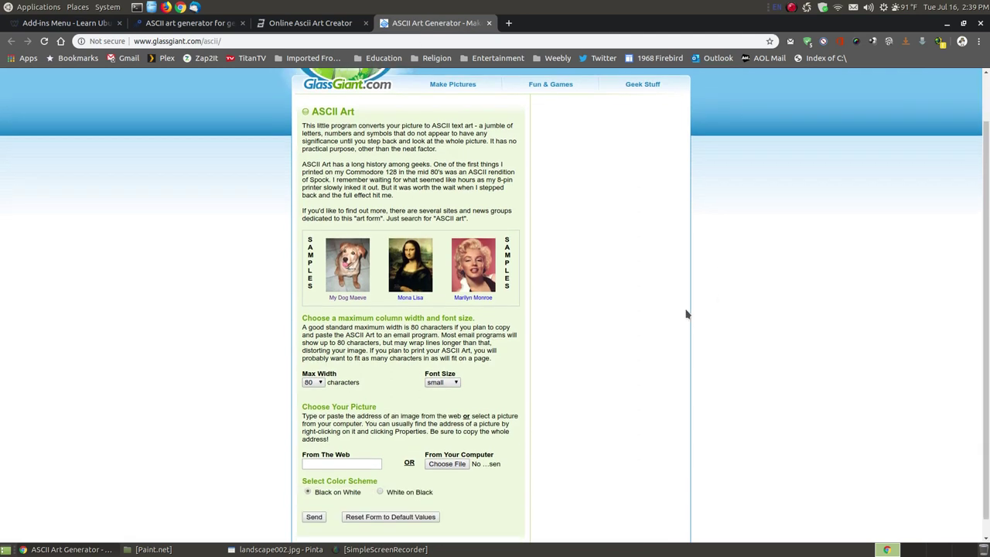
pyautogui.scroll(-1, 685, 312)
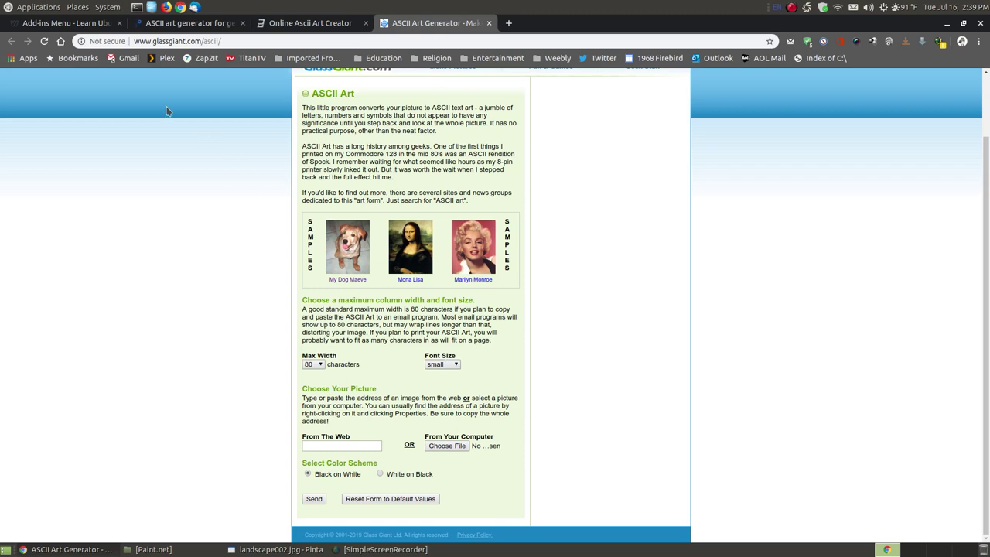
pyautogui.click(70, 24)
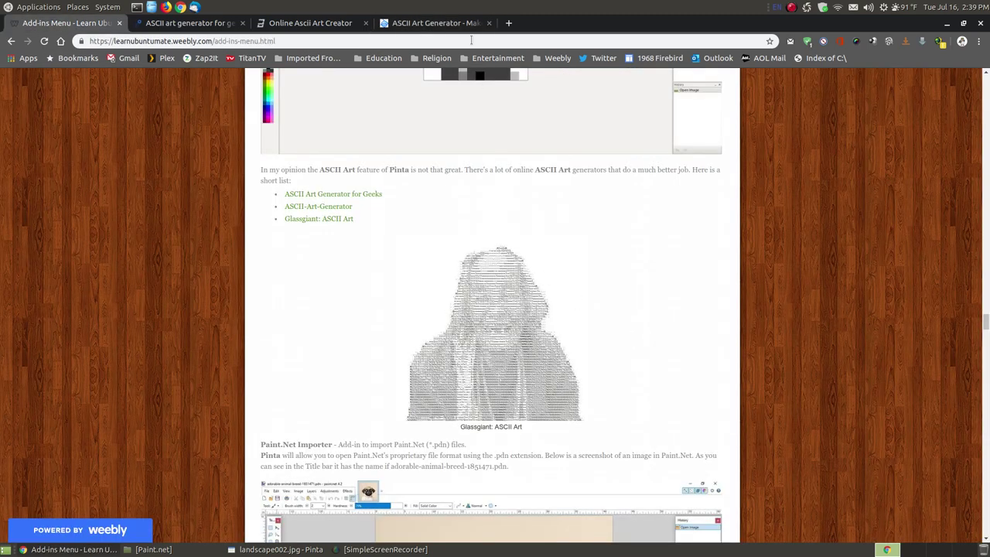
pyautogui.click(437, 23)
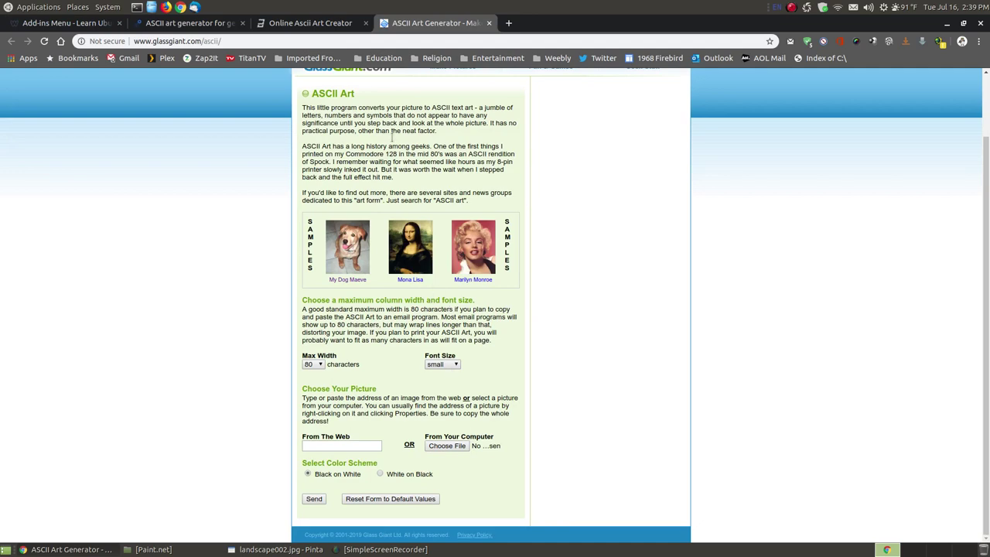
pyautogui.click(303, 25)
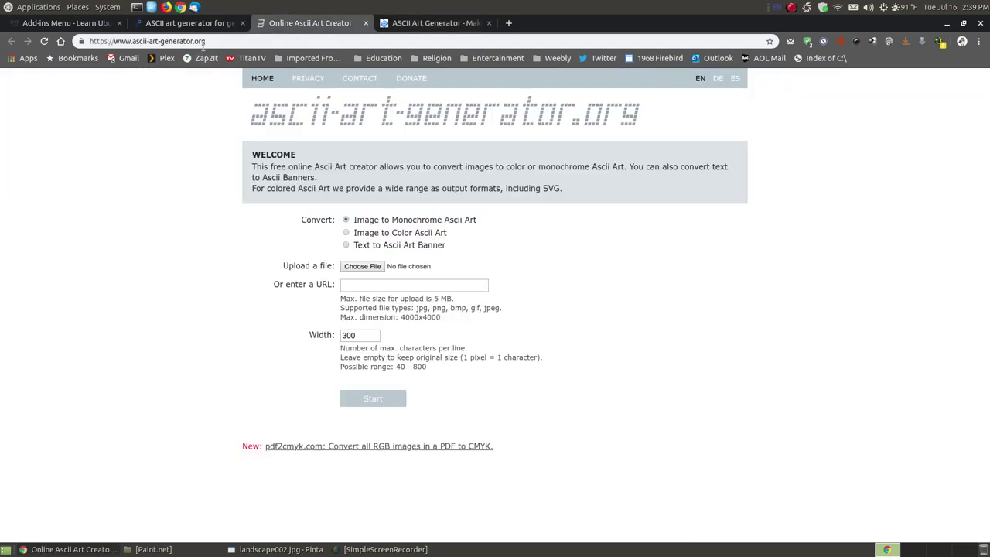
pyautogui.click(189, 23)
pyautogui.click(416, 23)
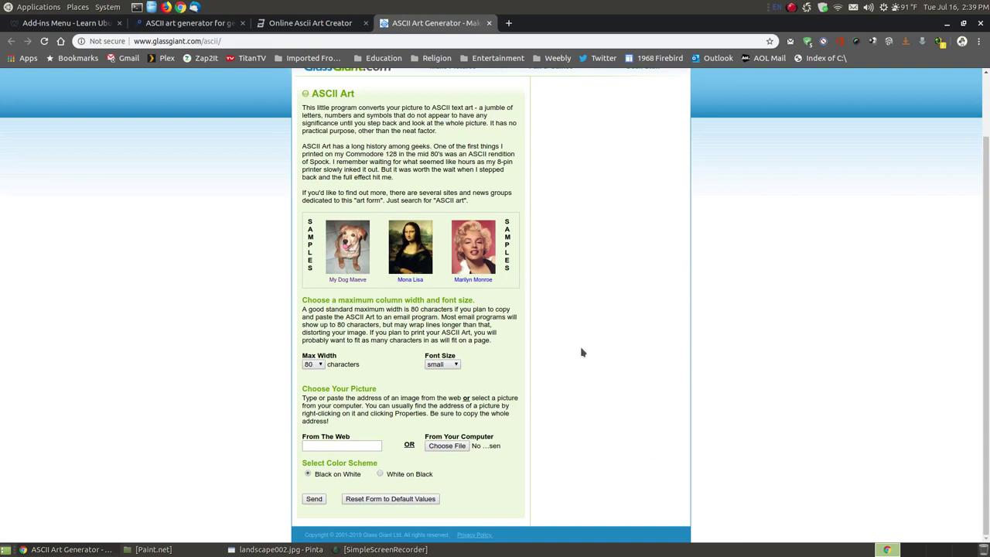
# Close the three ASCII art generator tabs, leaving the Add-ins Menu page open
pyautogui.click(495, 24)
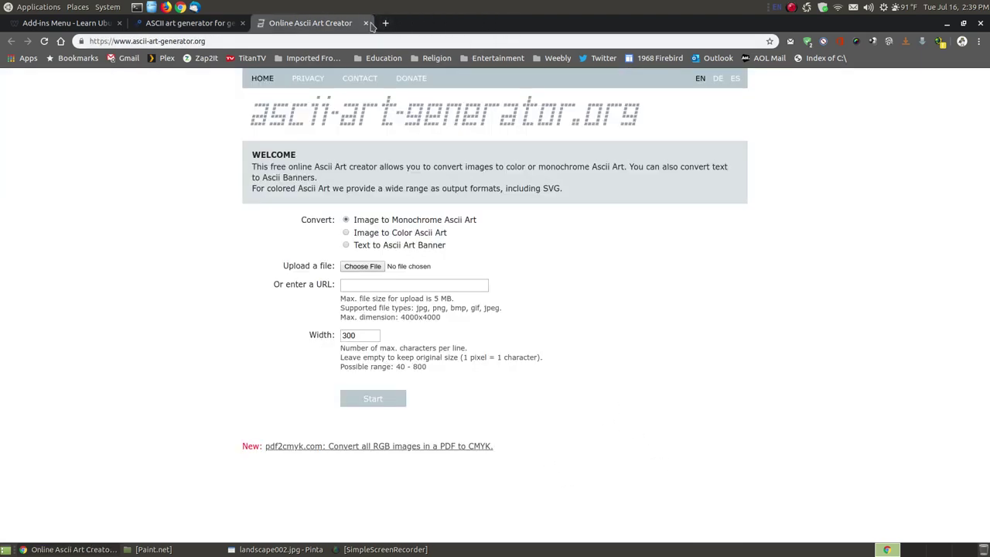
pyautogui.click(367, 23)
pyautogui.click(242, 23)
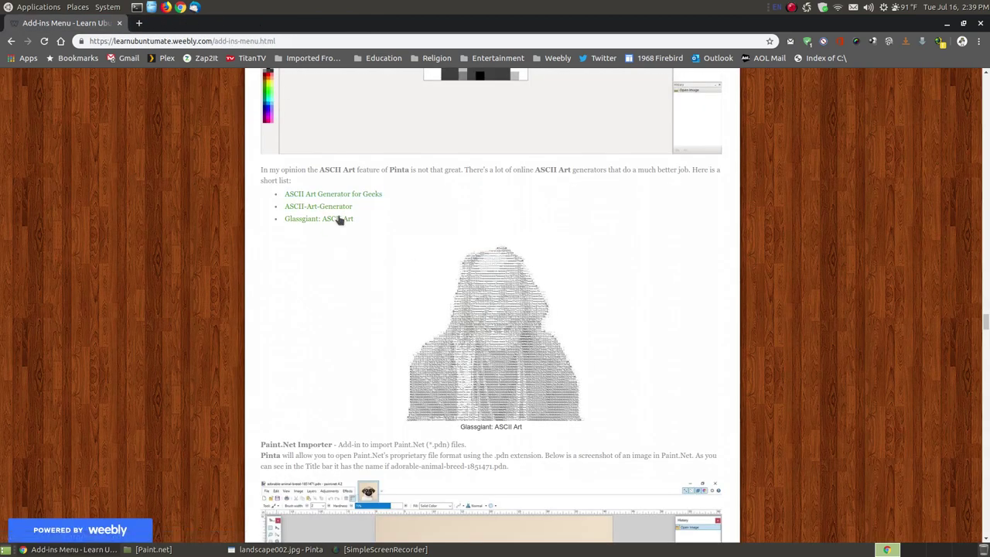
# Move on to the Paint.Net Importer section, and switch to Pinta to close it with the landscape image
pyautogui.scroll(-5, 832, 415)
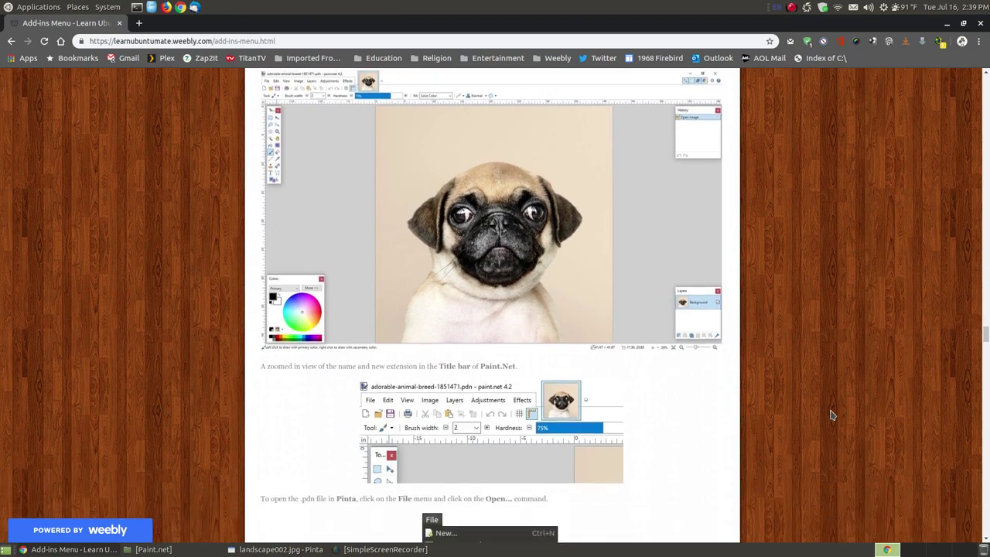
pyautogui.click(267, 550)
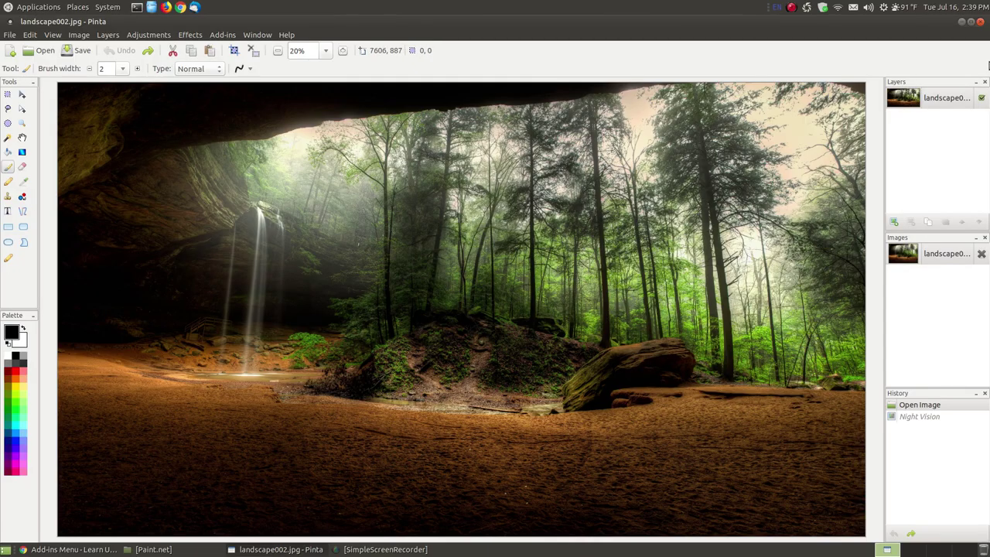
pyautogui.click(980, 24)
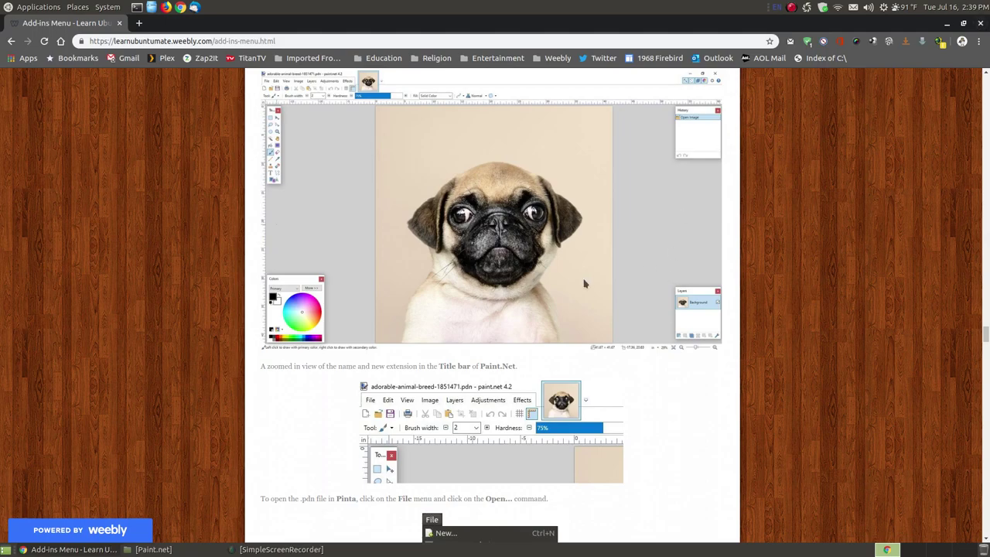
# Read the Paint.Net Importer introduction, and open adorable-animal-breed-1851471.pdn from the Paint.net folder with Pinta Image Editor
pyautogui.scroll(1, 583, 283)
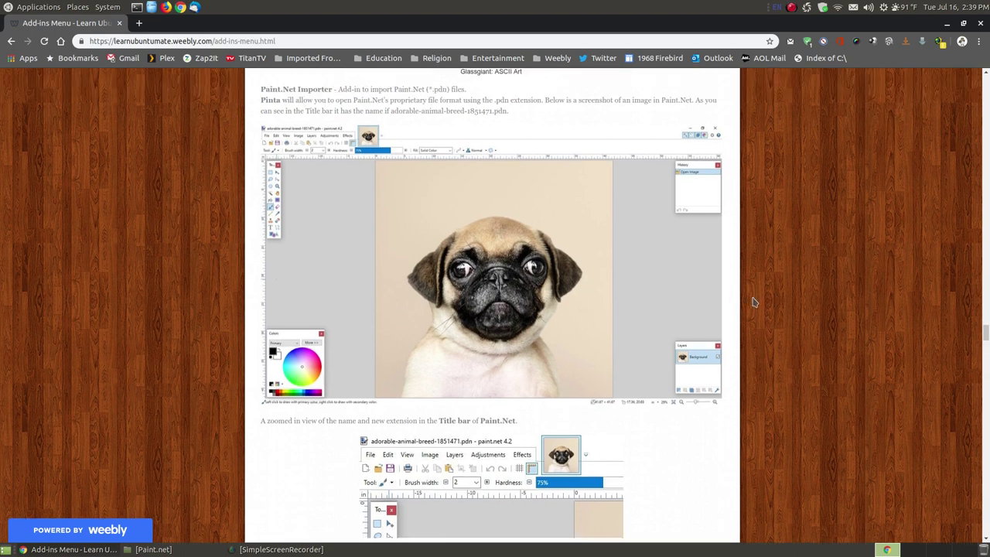
pyautogui.scroll(1, 752, 302)
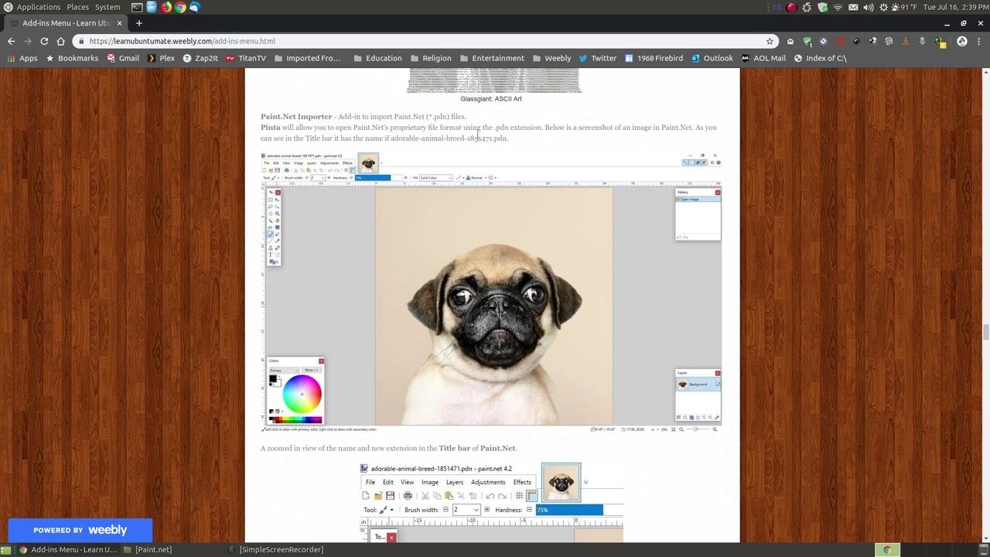
pyautogui.scroll(2, 534, 263)
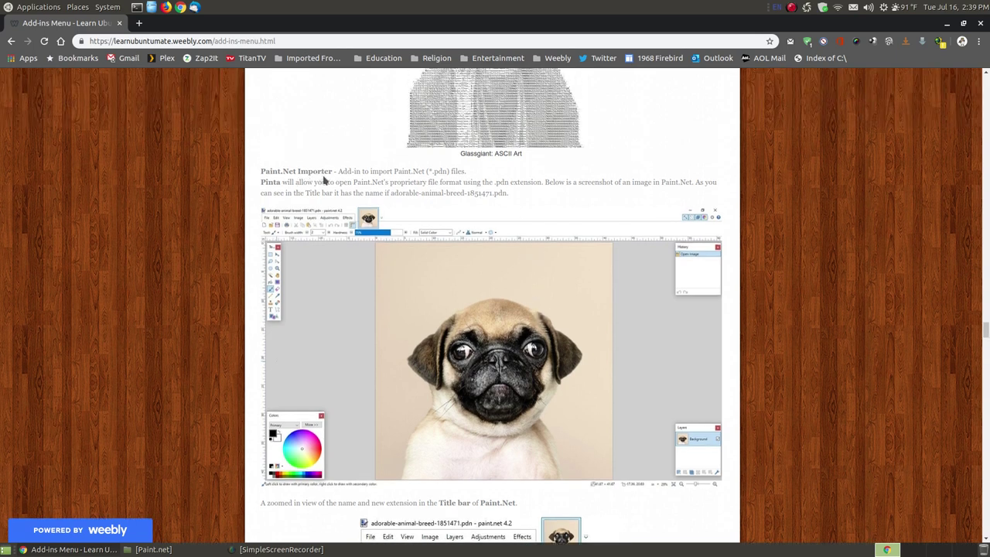
pyautogui.click(153, 549)
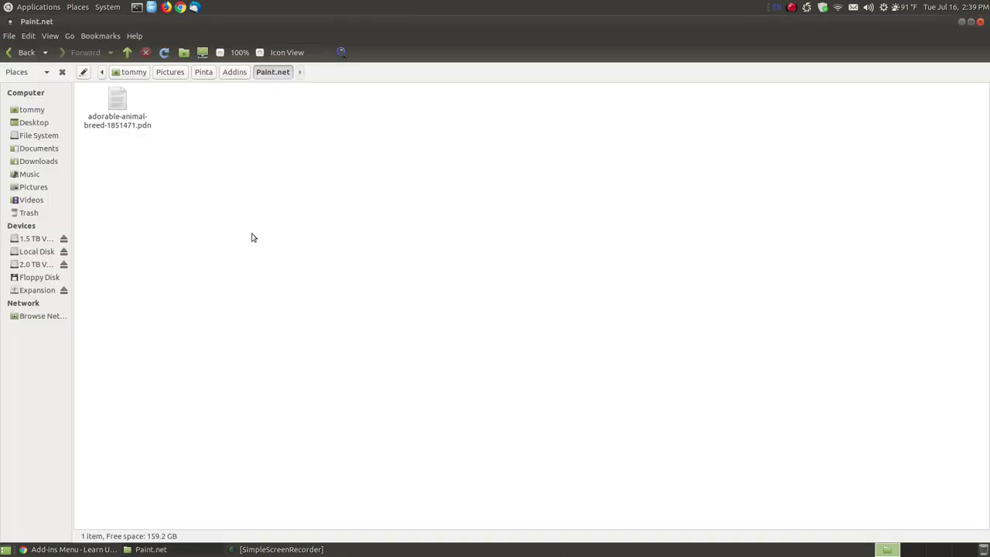
pyautogui.click(133, 130)
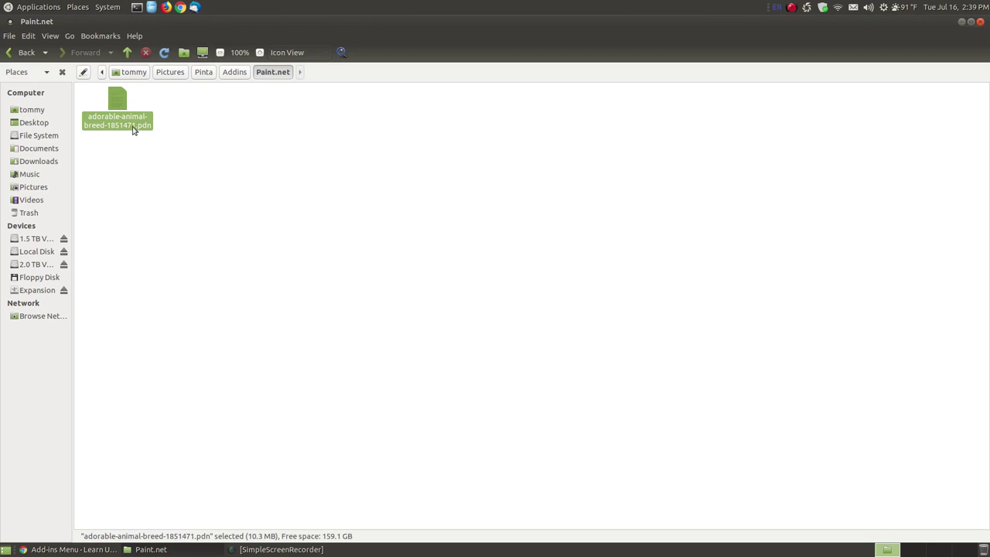
pyautogui.rightClick(132, 129)
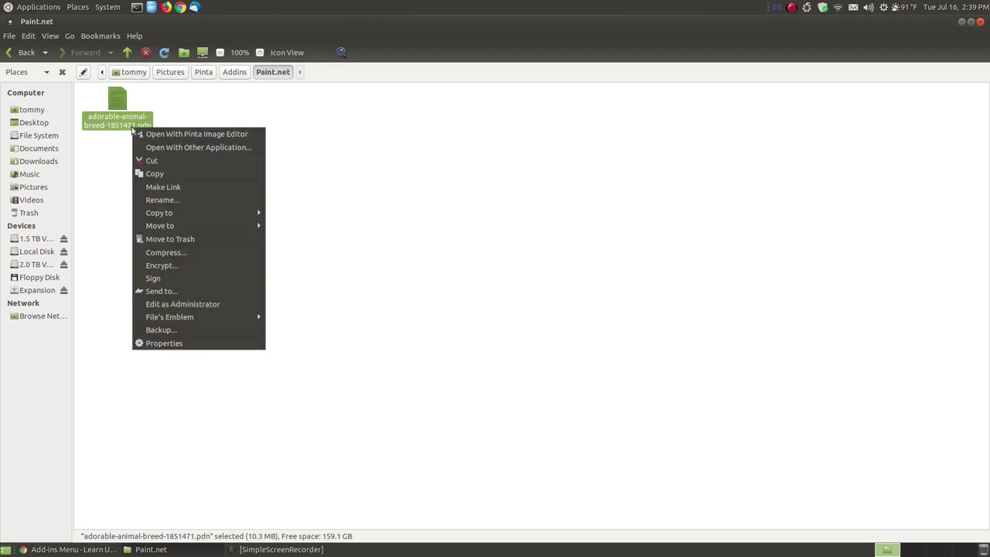
pyautogui.click(231, 138)
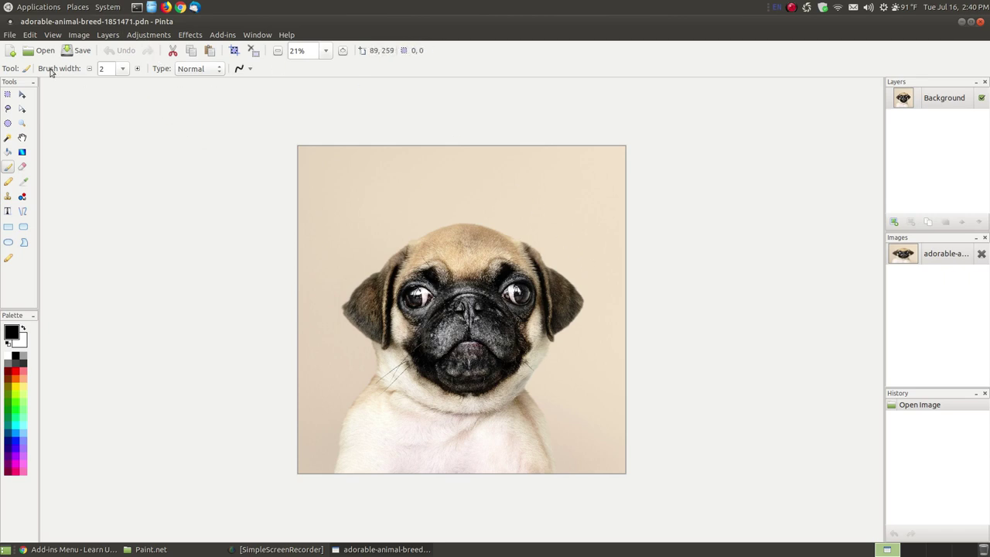
# Check which file formats Save As offers for the pug image, cancel the save, and close Pinta
pyautogui.click(10, 35)
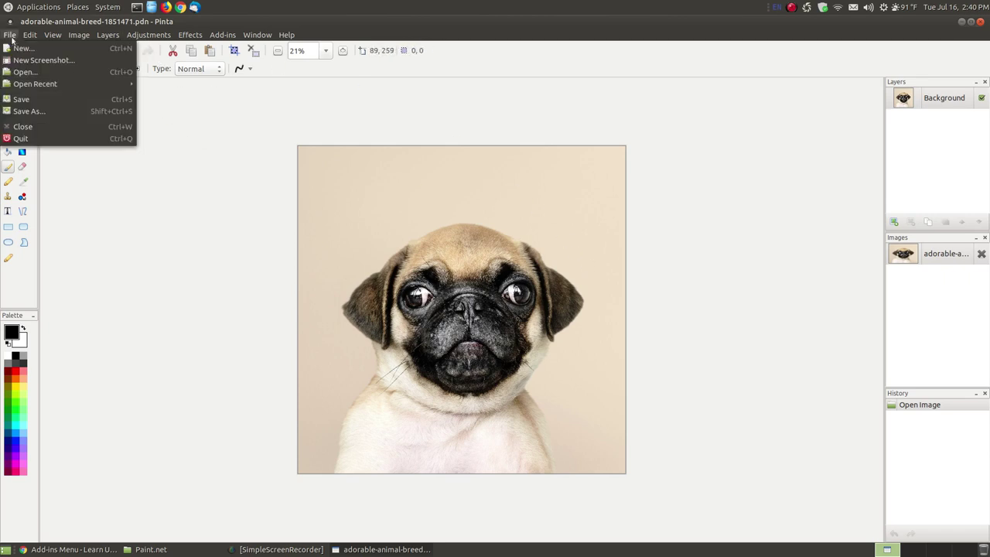
pyautogui.click(37, 114)
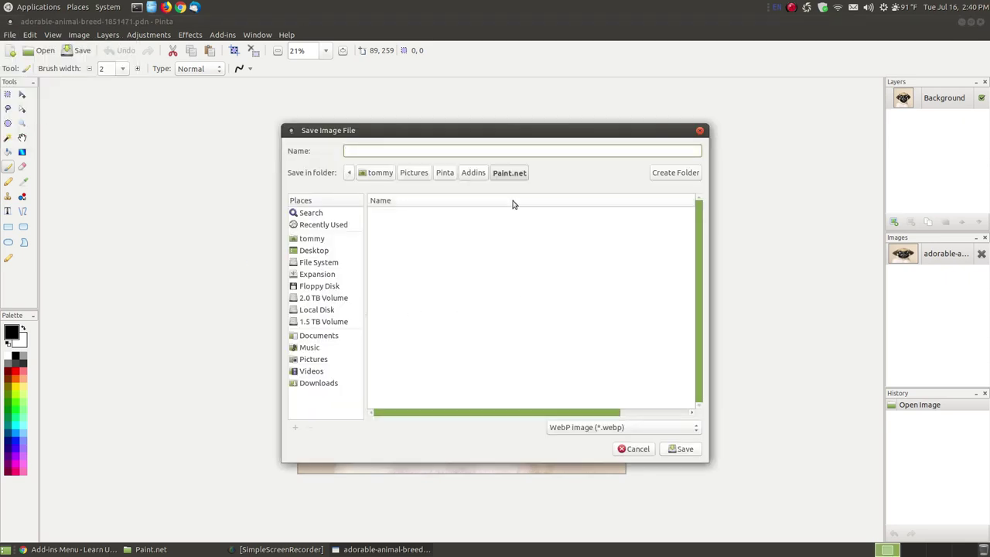
pyautogui.click(580, 428)
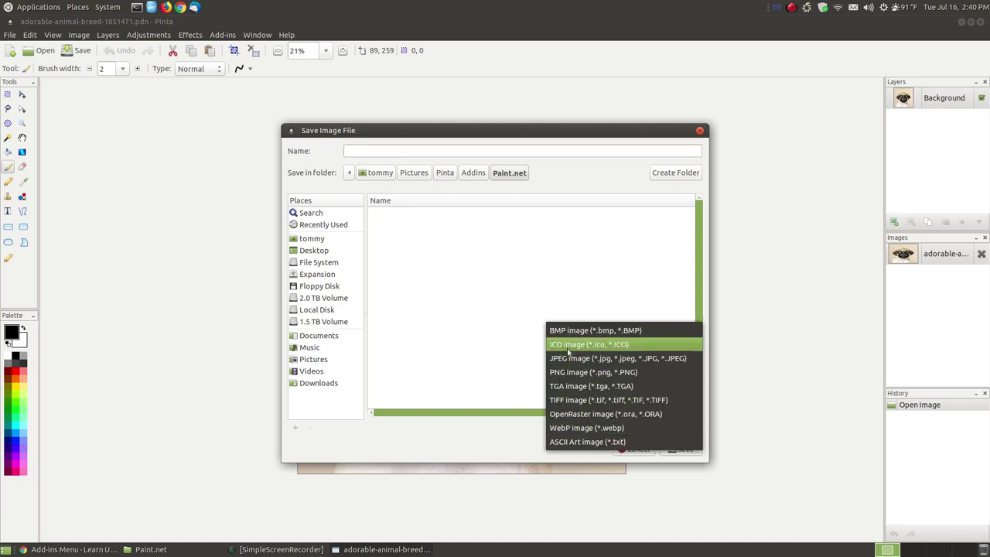
pyautogui.click(438, 451)
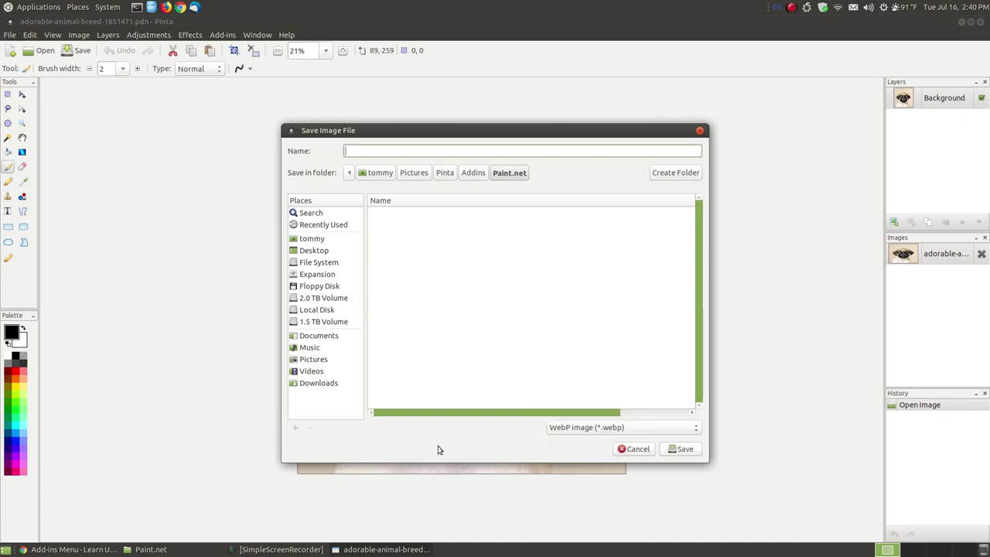
pyautogui.click(642, 450)
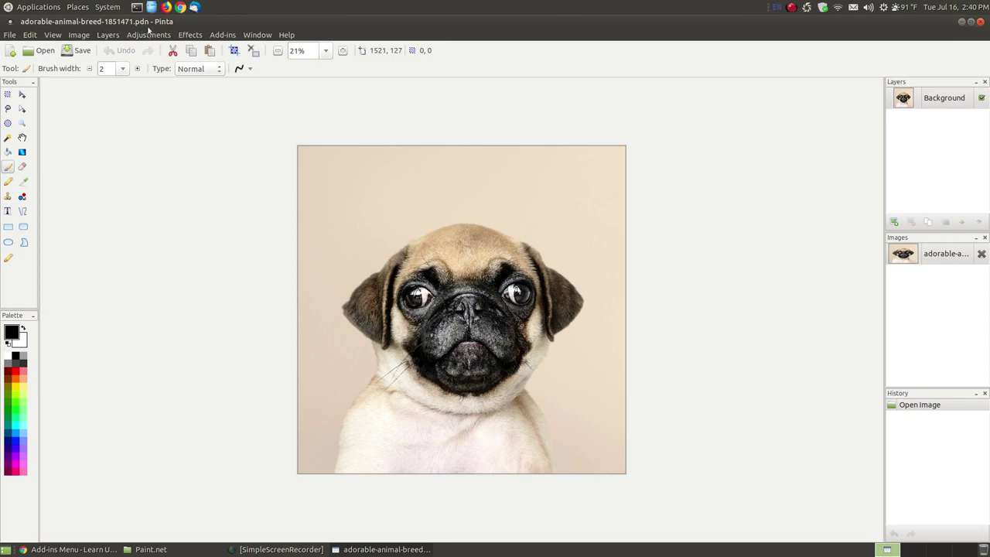
pyautogui.click(981, 24)
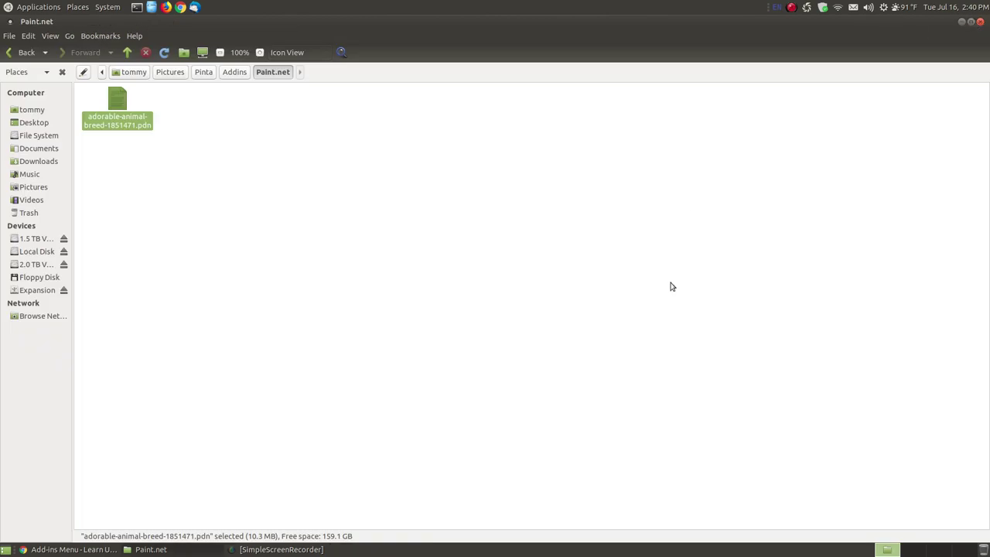
# Return to the browser and review the Paint.Net Importer section on *.pdn files down to the zoomed-in title bar
pyautogui.click(89, 550)
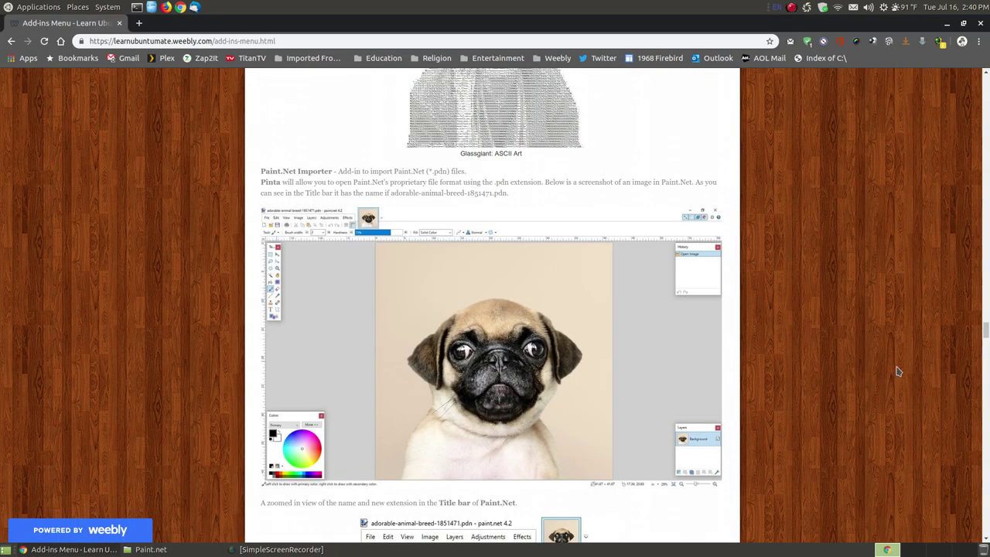
pyautogui.scroll(-2, 897, 356)
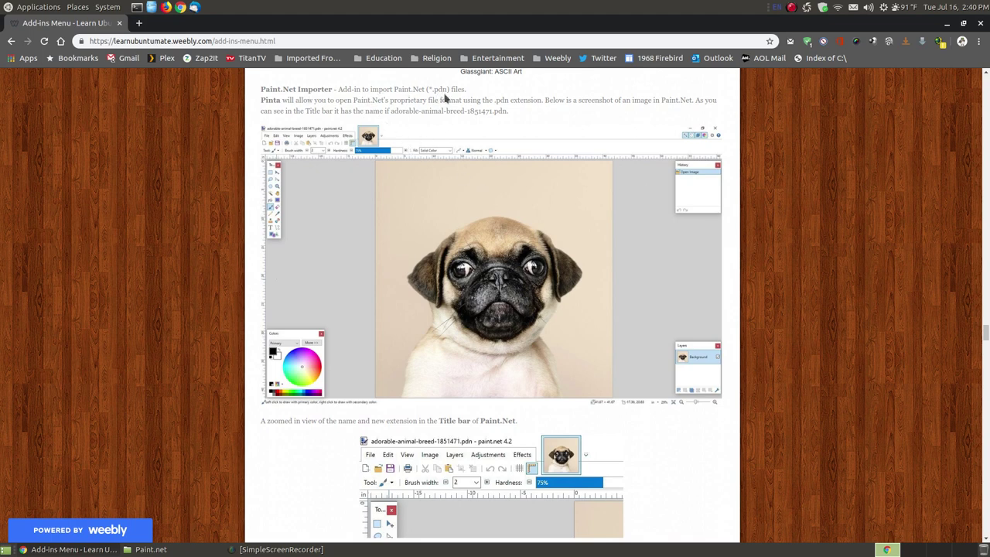
pyautogui.moveTo(447, 89); pyautogui.dragTo(431, 89)
pyautogui.scroll(-1, 571, 340)
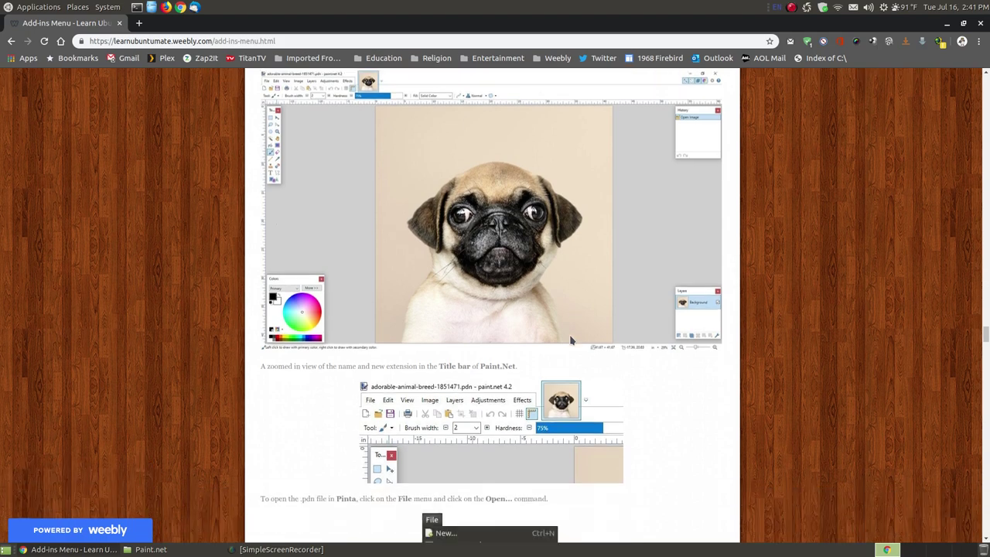
# Read the rest of the Paint.Net Importer section on opening a .pdn file in Pinta, down to the start of the WebP section
pyautogui.scroll(1, 570, 328)
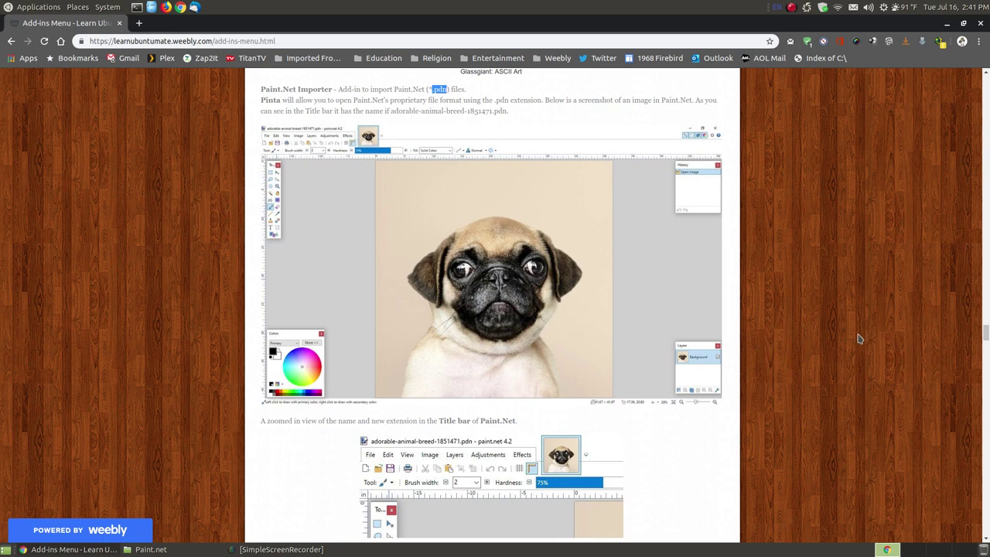
pyautogui.scroll(-5, 849, 338)
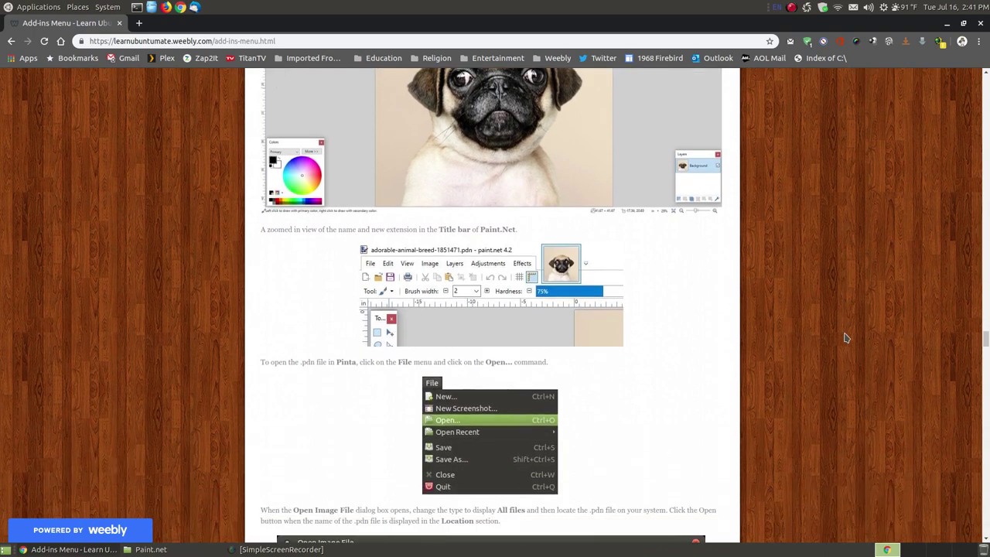
pyautogui.scroll(-3, 844, 336)
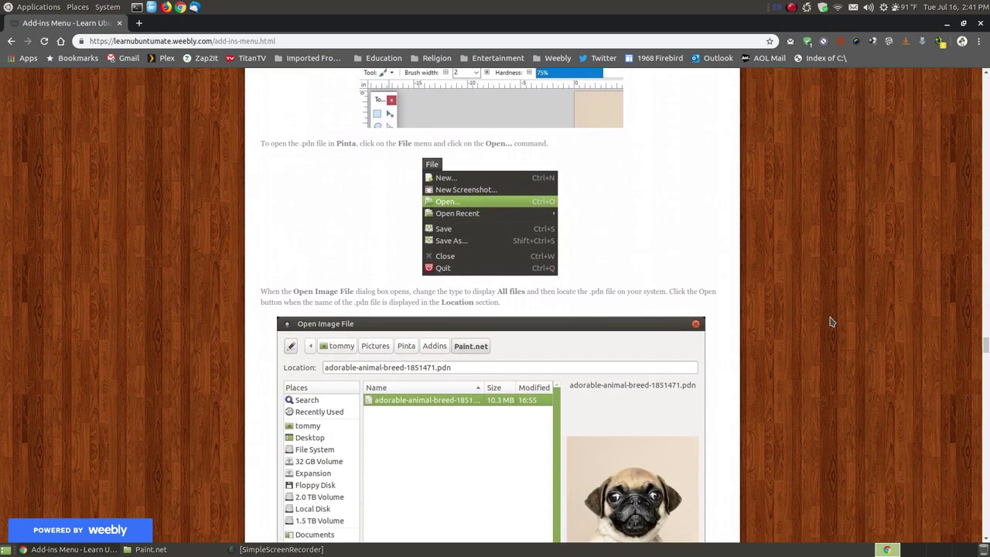
pyautogui.scroll(-10, 820, 313)
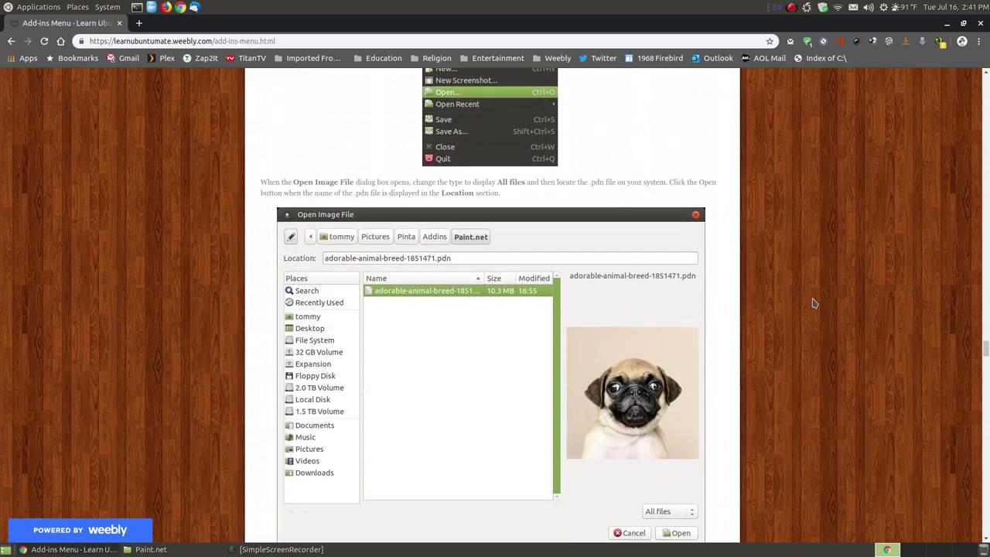
pyautogui.scroll(-5, 807, 307)
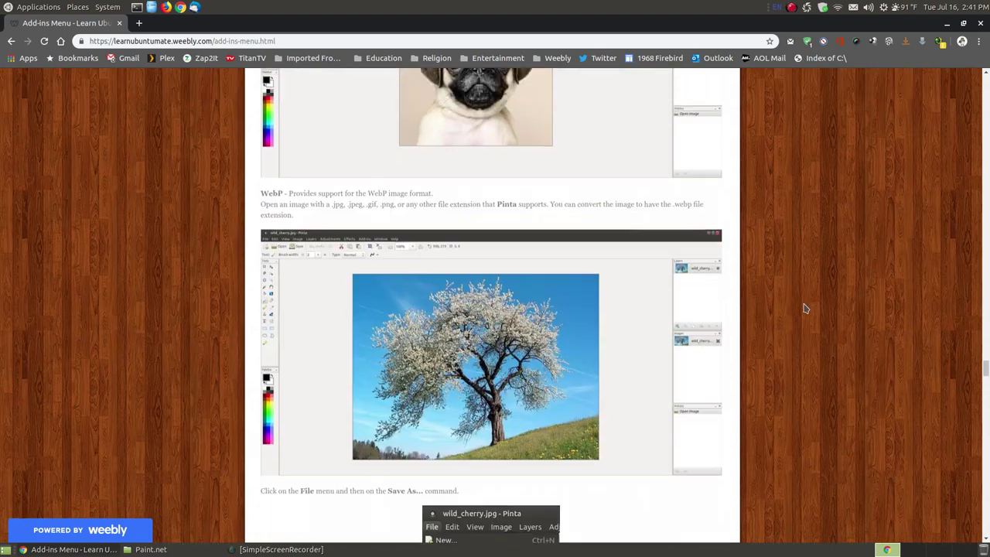
pyautogui.scroll(6, 807, 307)
pyautogui.scroll(-7, 812, 321)
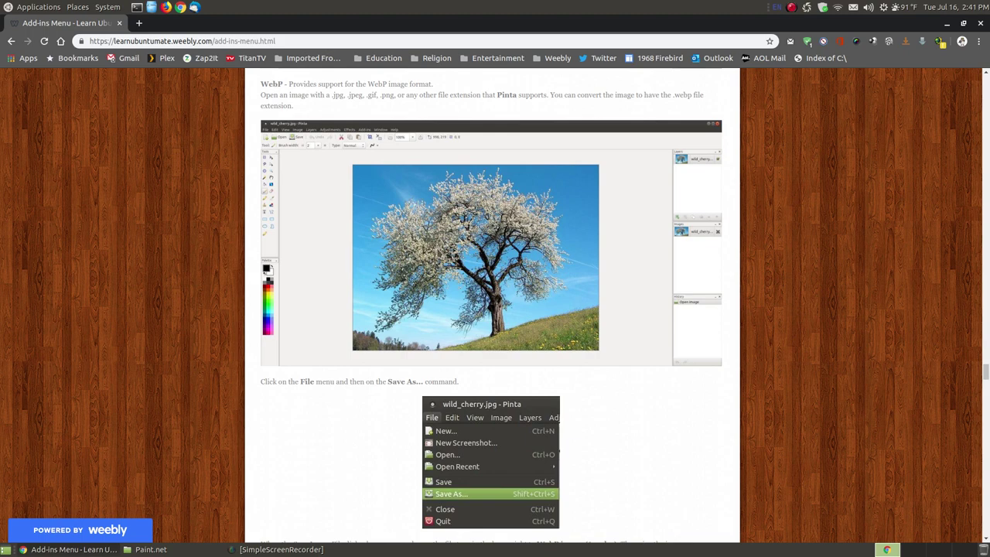
# Read the WebP instructions on saving wild_cherry as a WebP image and accepting the WebP Quality dialog
pyautogui.scroll(-2, 440, 253)
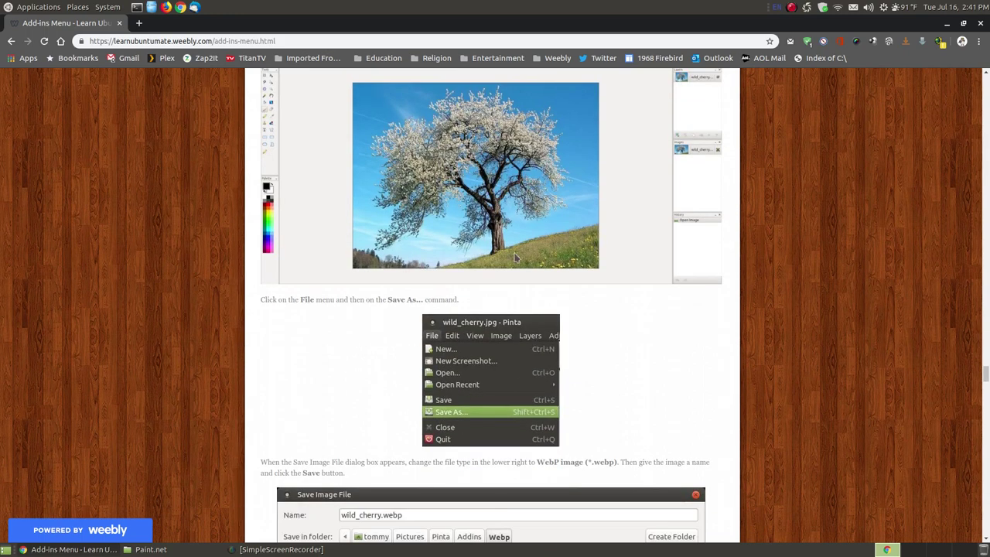
pyautogui.scroll(-10, 507, 230)
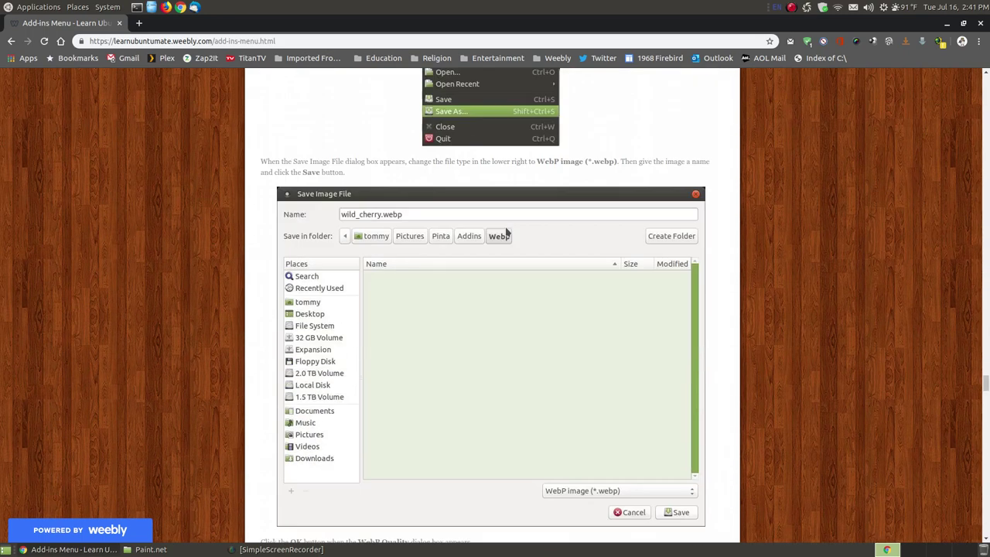
pyautogui.scroll(-3, 507, 232)
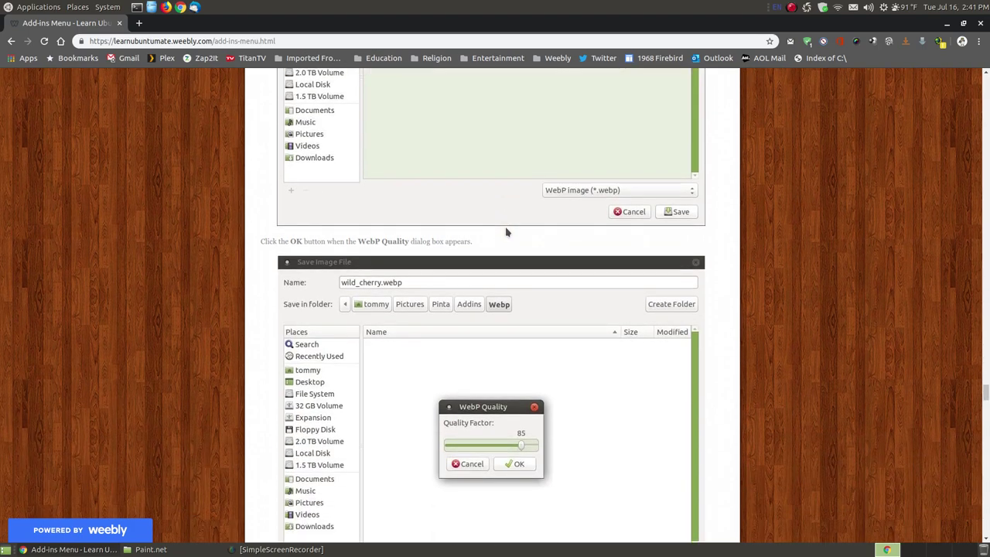
pyautogui.scroll(-4, 507, 232)
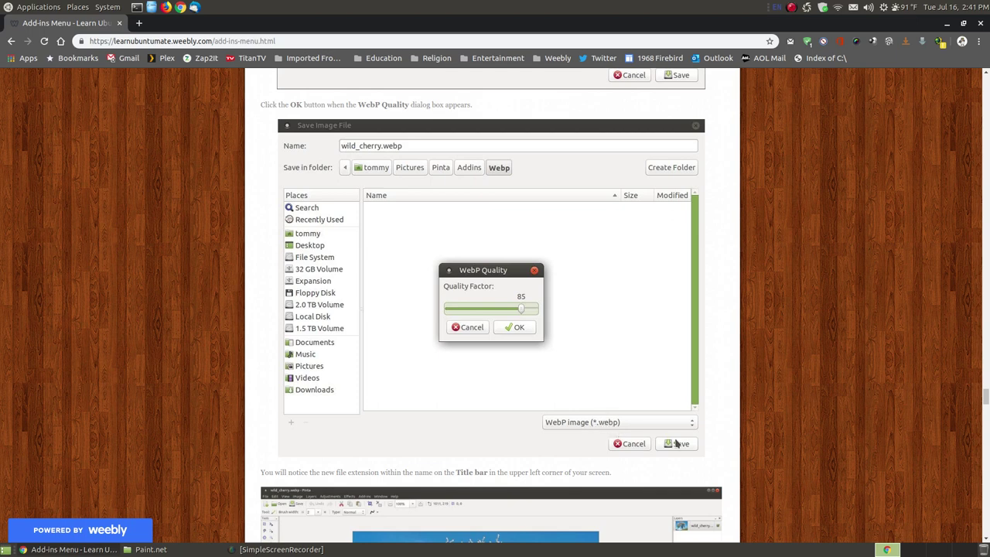
pyautogui.scroll(-5, 507, 330)
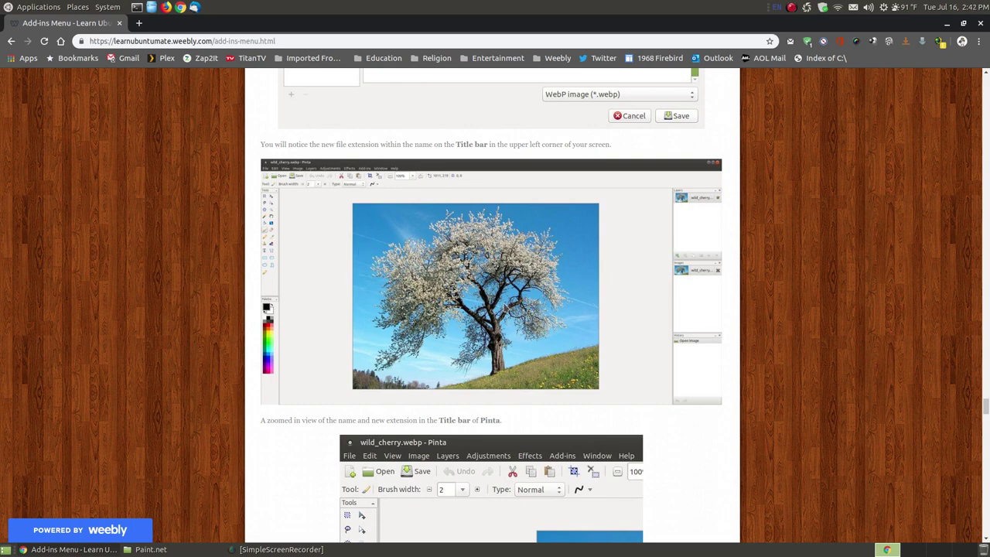
# Review the title bar example for wild_cherry.webp and the recommendation of an online JPG to WebP converter
pyautogui.scroll(-1, 504, 308)
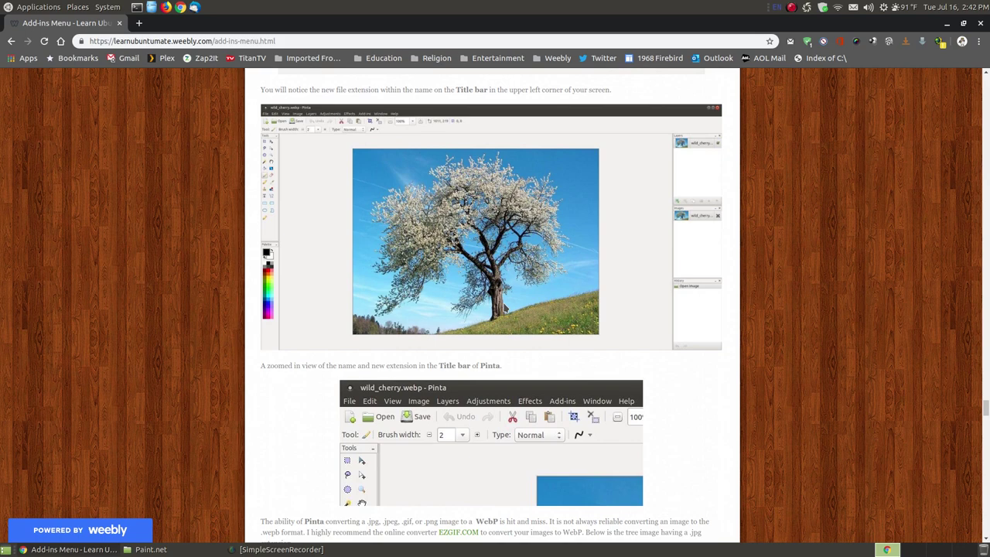
pyautogui.scroll(-1, 505, 291)
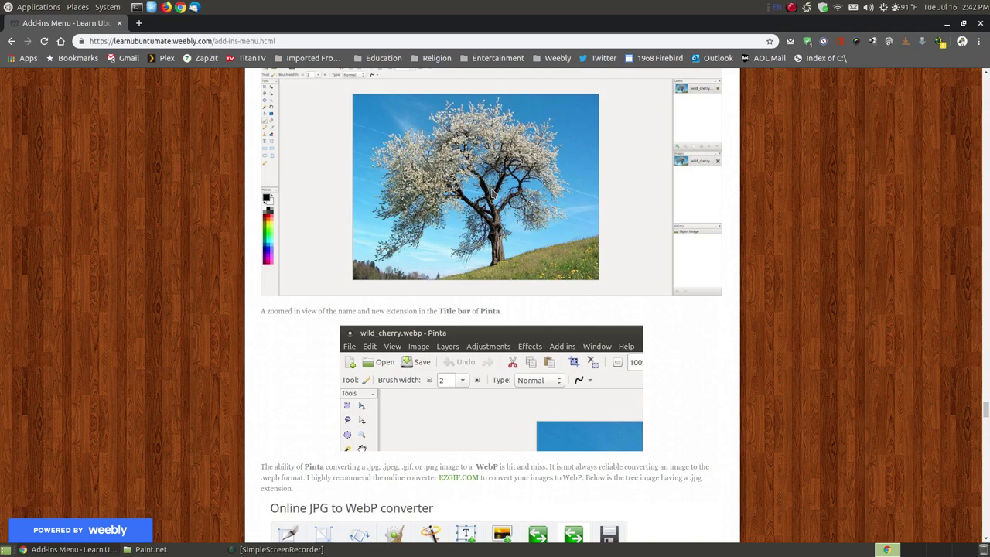
pyautogui.scroll(-2, 492, 193)
pyautogui.scroll(2, 492, 194)
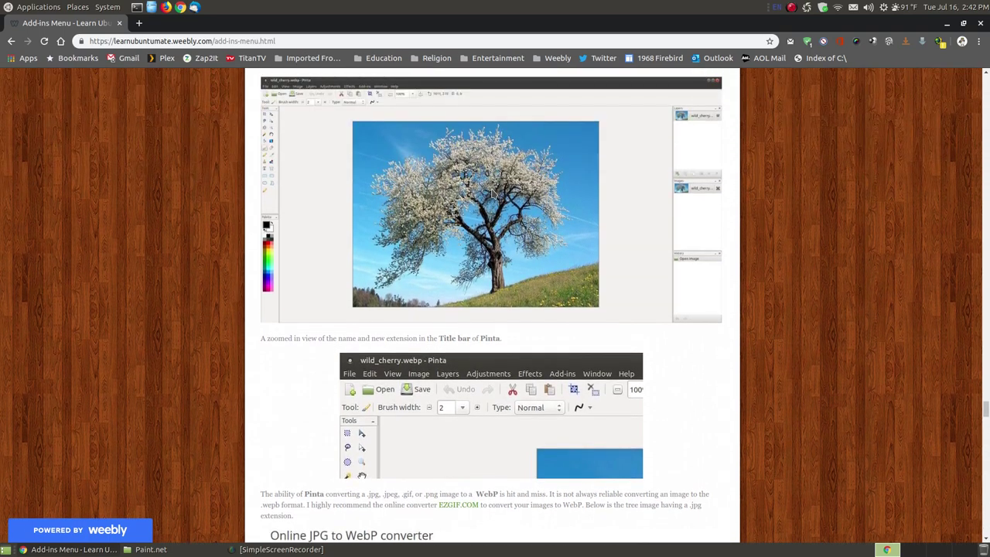
pyautogui.scroll(-6, 566, 277)
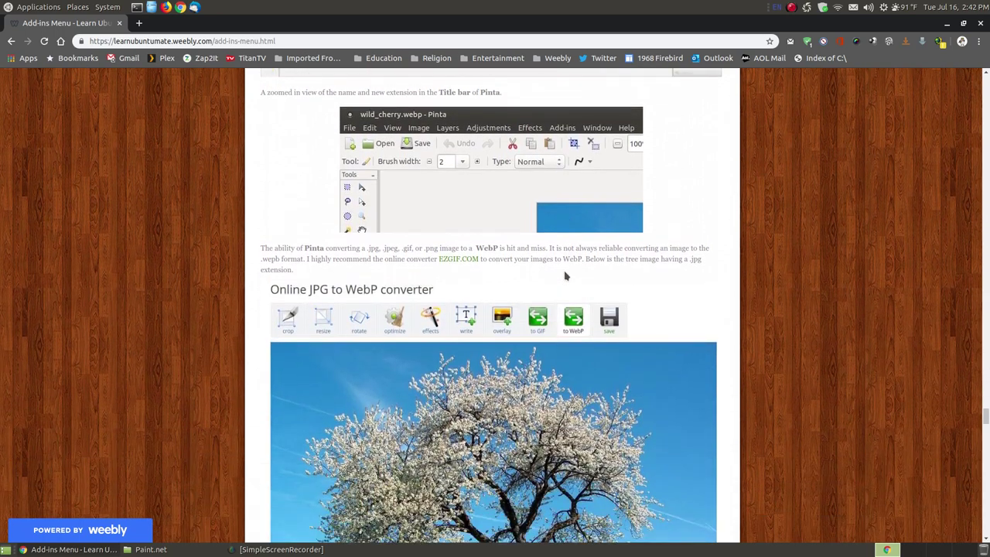
pyautogui.scroll(-2, 566, 277)
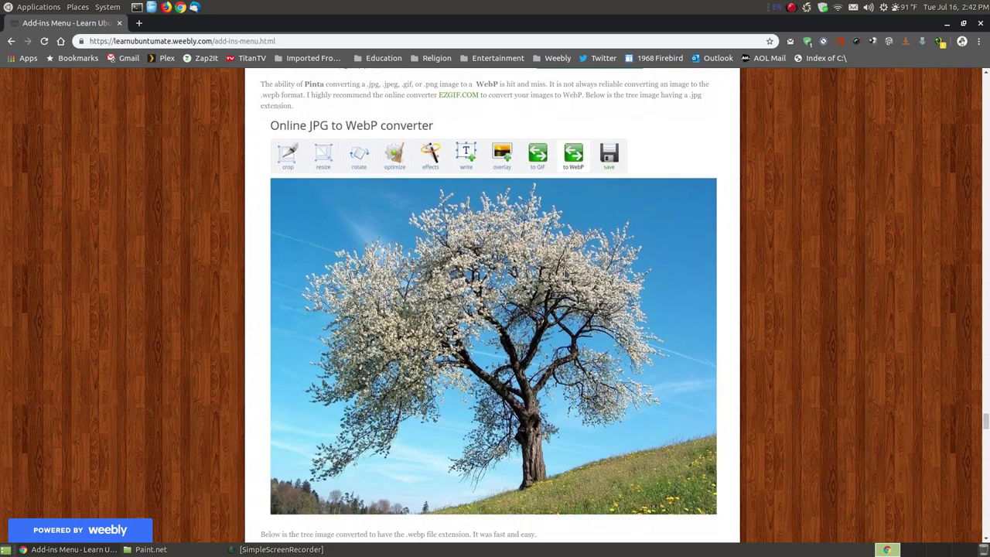
# Open the EZGIF.COM link in a new tab, examine its JPG to WebP upload form, and return to the Add-ins Menu page
pyautogui.rightClick(451, 96)
pyautogui.click(463, 101)
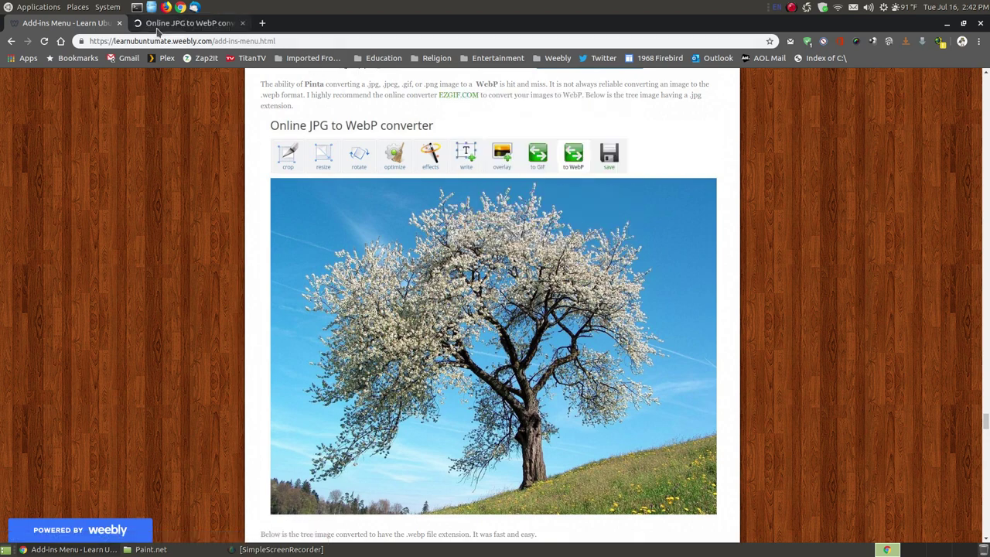
pyautogui.click(186, 23)
pyautogui.click(72, 27)
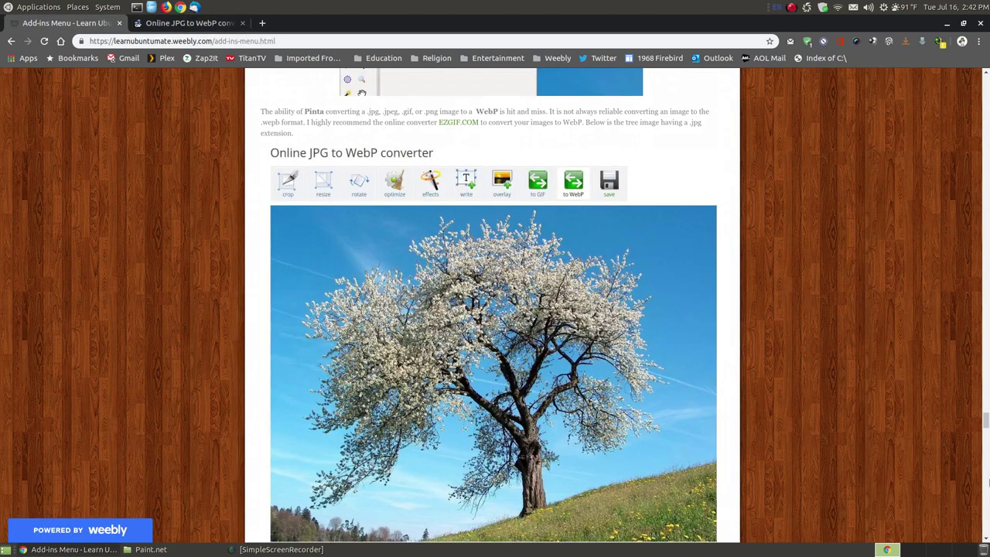
pyautogui.click(189, 28)
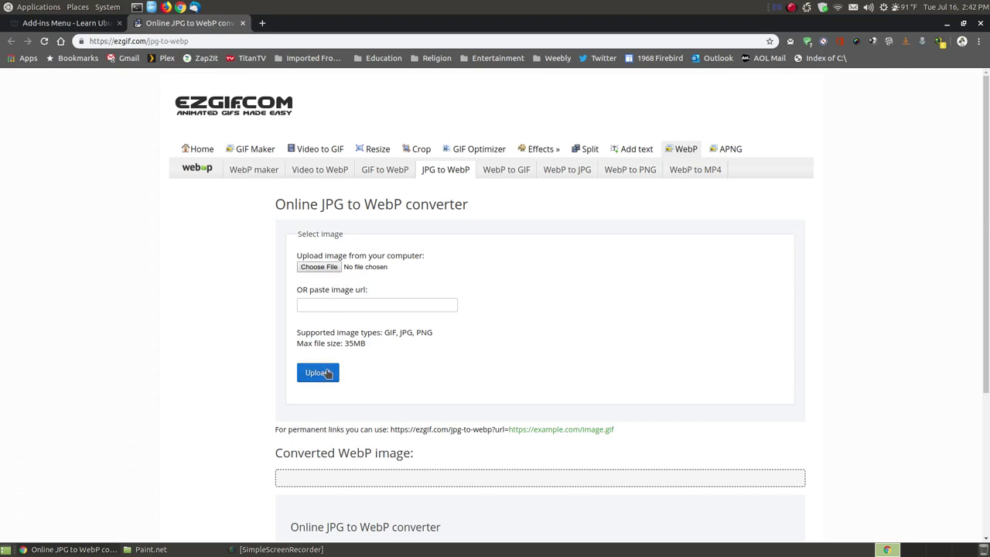
pyautogui.click(65, 25)
# Review the converted WebP example, and read the Block Brush description and sample in the Brushes section
pyautogui.scroll(-3, 493, 309)
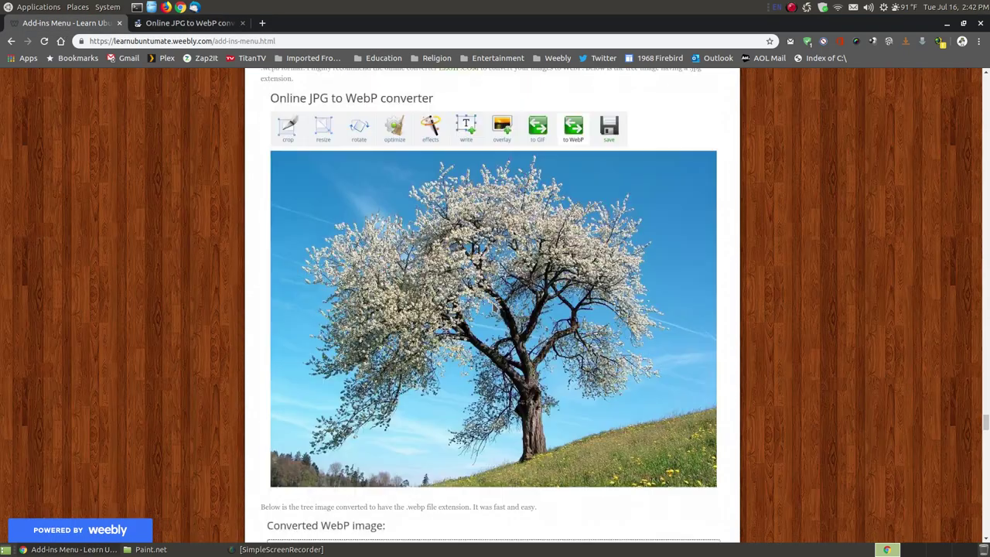
pyautogui.scroll(3, 493, 310)
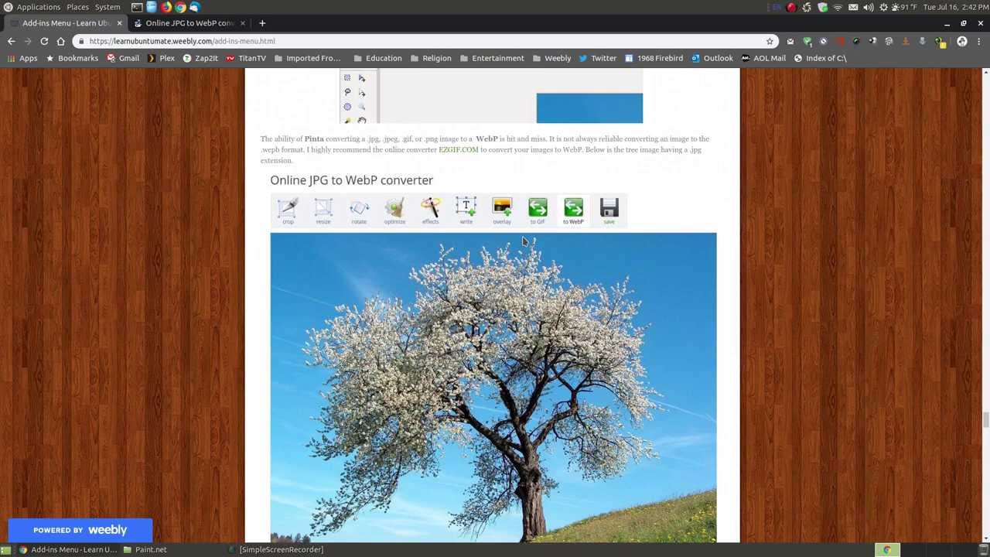
pyautogui.scroll(3, 524, 241)
pyautogui.scroll(-5, 524, 241)
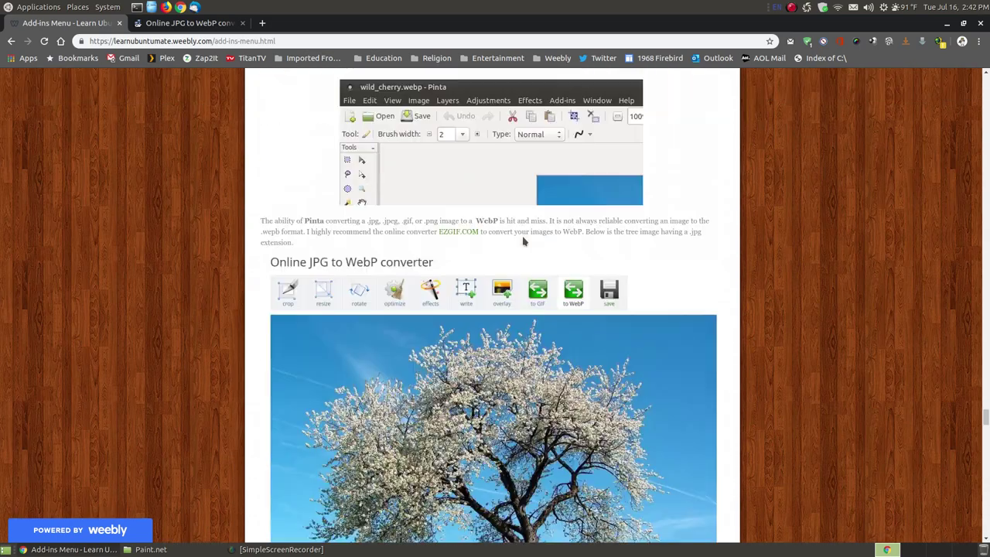
pyautogui.scroll(-7, 524, 241)
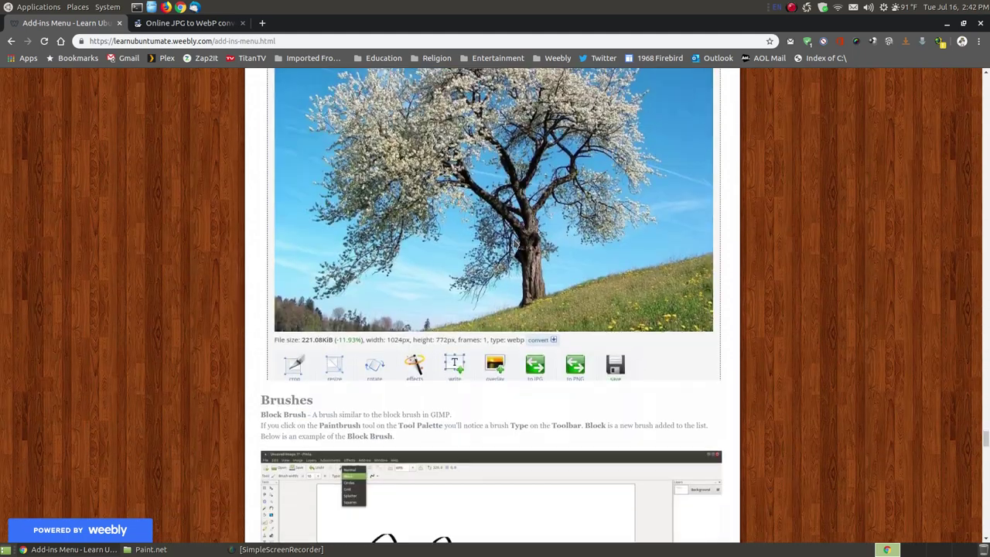
pyautogui.scroll(-4, 836, 407)
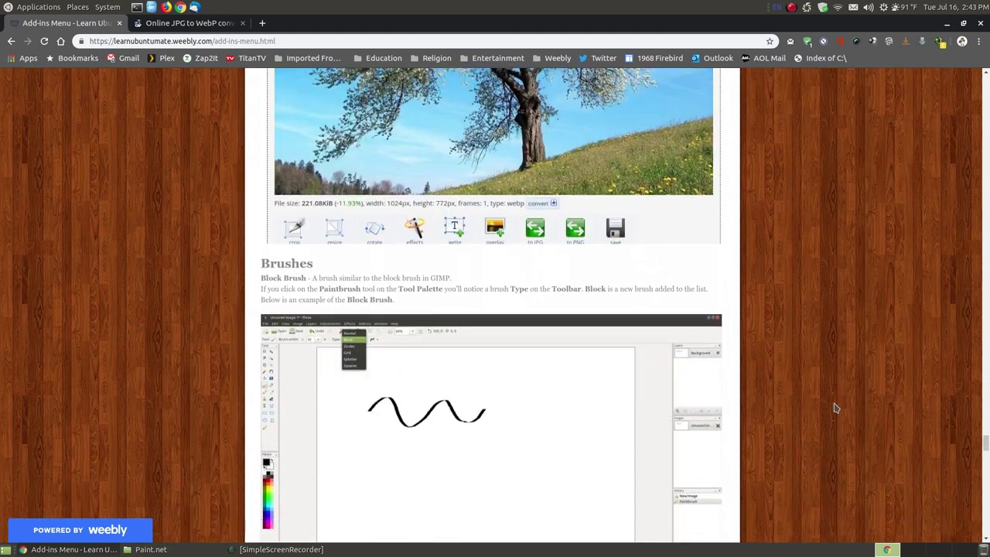
pyautogui.scroll(1, 805, 372)
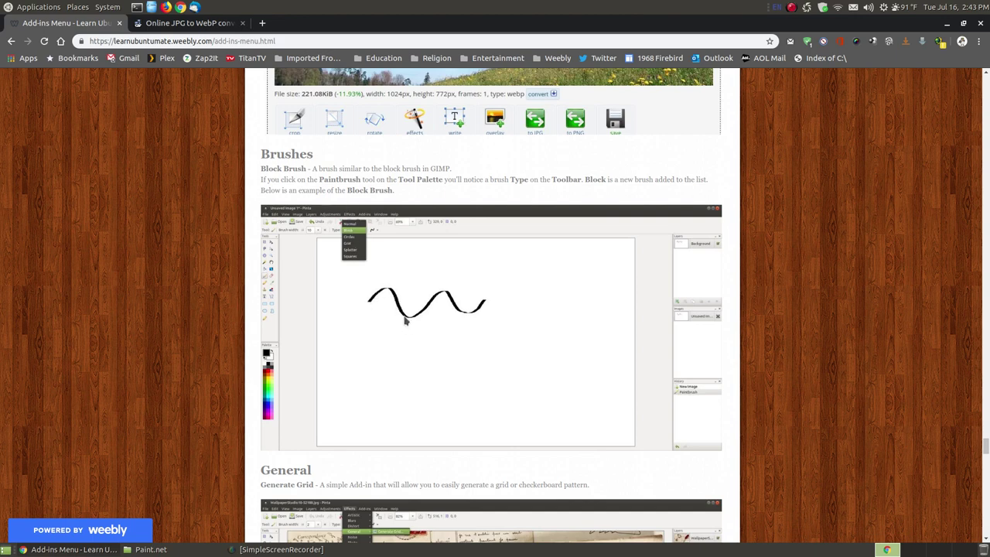
# Open WallpaperStudio10-52188.jpg from the Pinta Addins folder with Pinta Image Editor, and fit the image to the window
pyautogui.click(185, 551)
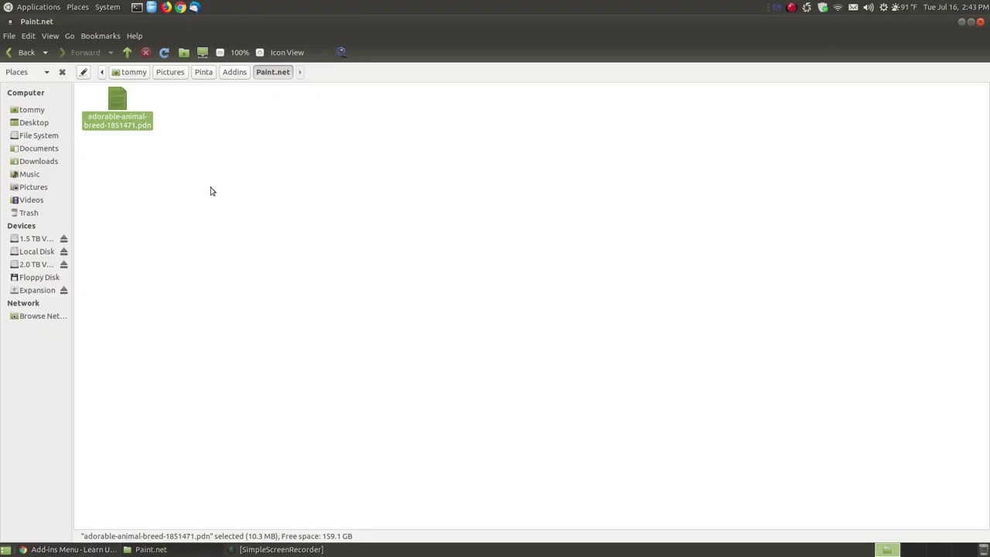
pyautogui.click(209, 75)
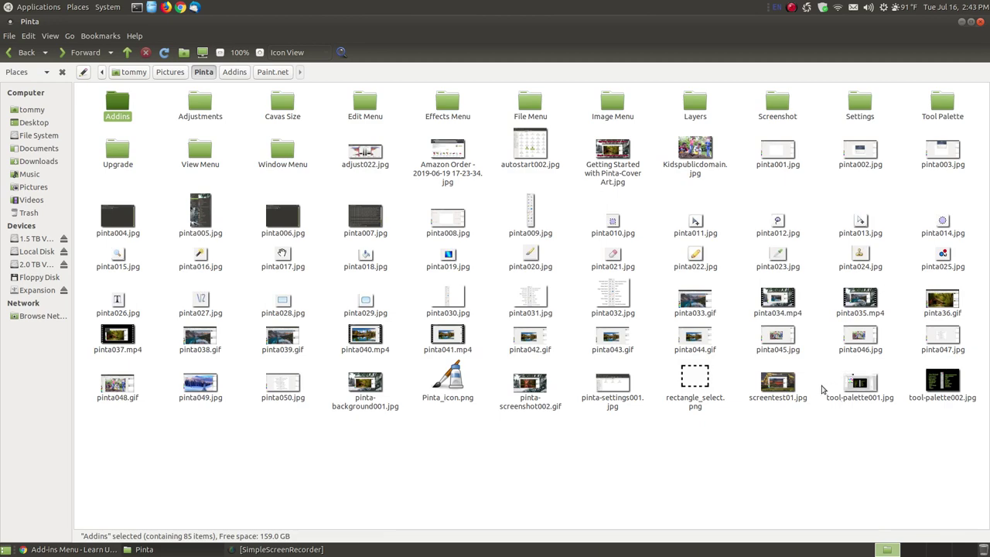
pyautogui.doubleClick(115, 109)
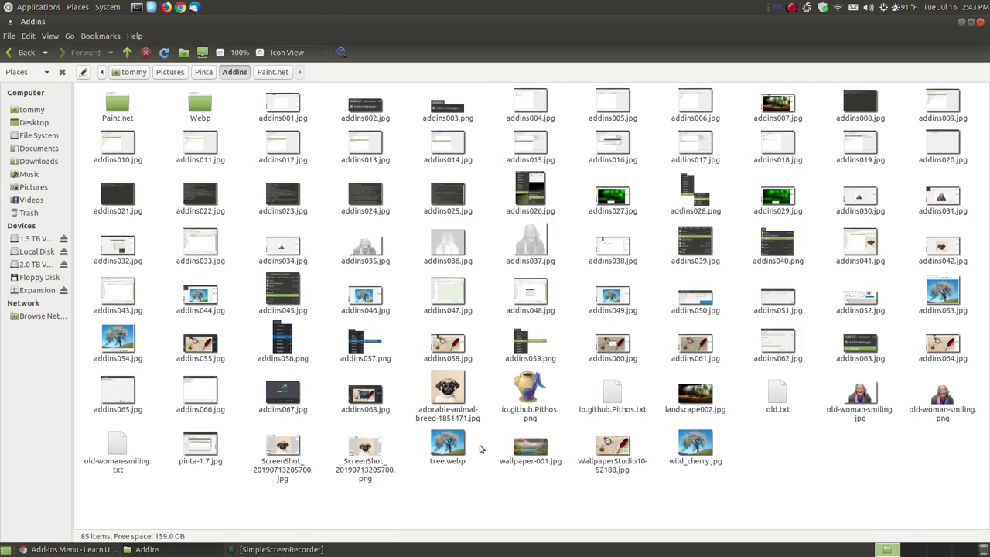
pyautogui.click(624, 446)
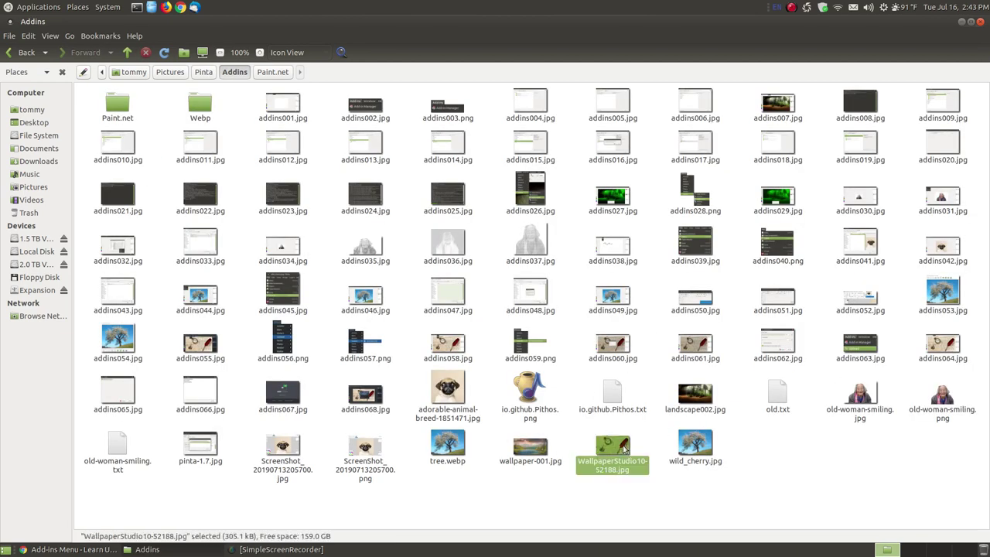
pyautogui.rightClick(624, 446)
pyautogui.moveTo(737, 247)
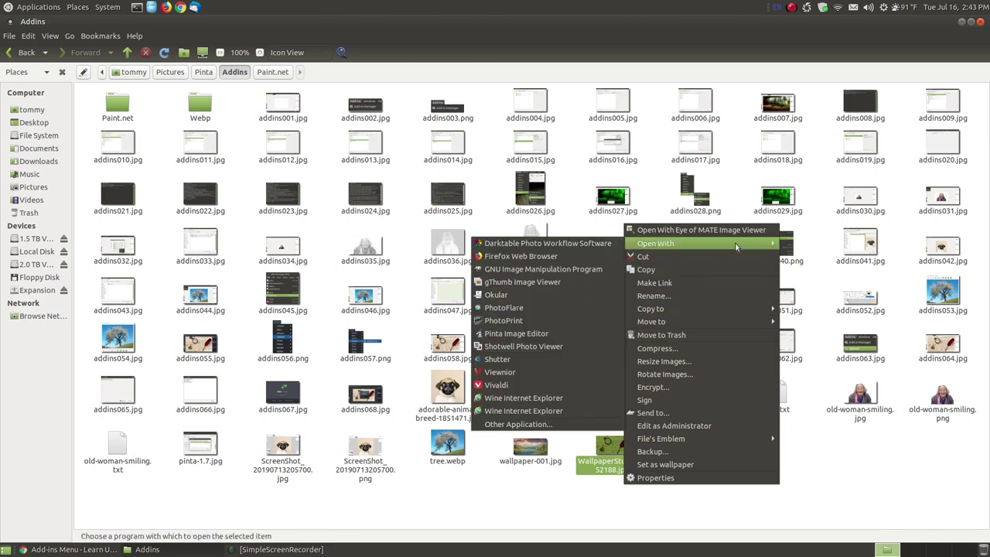
pyautogui.click(524, 333)
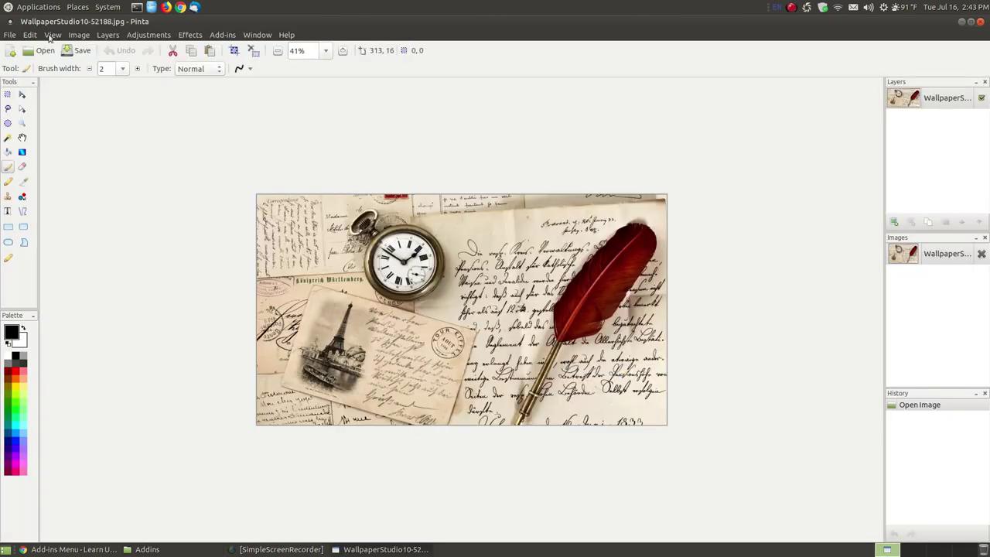
pyautogui.click(53, 35)
pyautogui.click(72, 123)
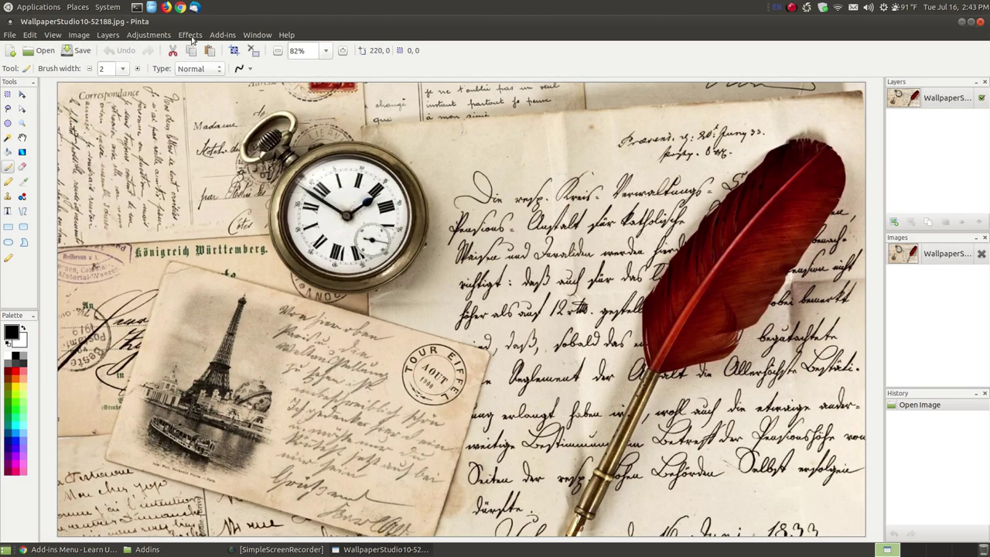
# Check the available effect categories in Pinta, and switch back to the Add-ins Menu page in Chrome
pyautogui.click(191, 36)
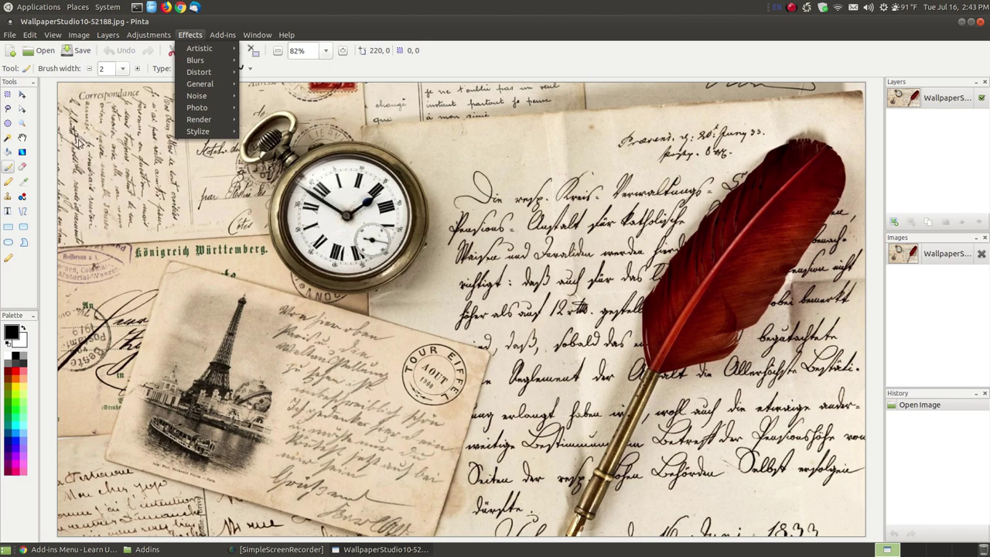
pyautogui.click(73, 549)
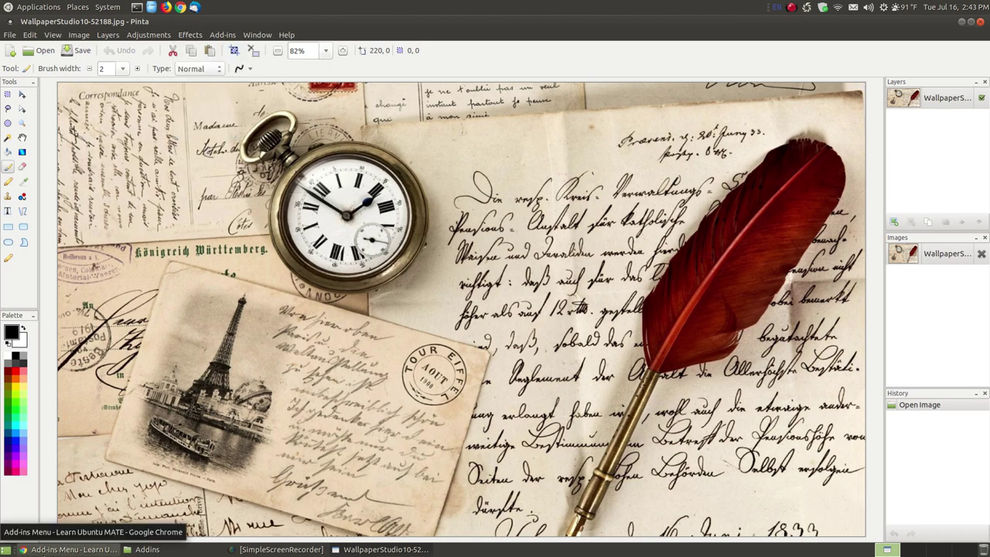
pyautogui.click(74, 549)
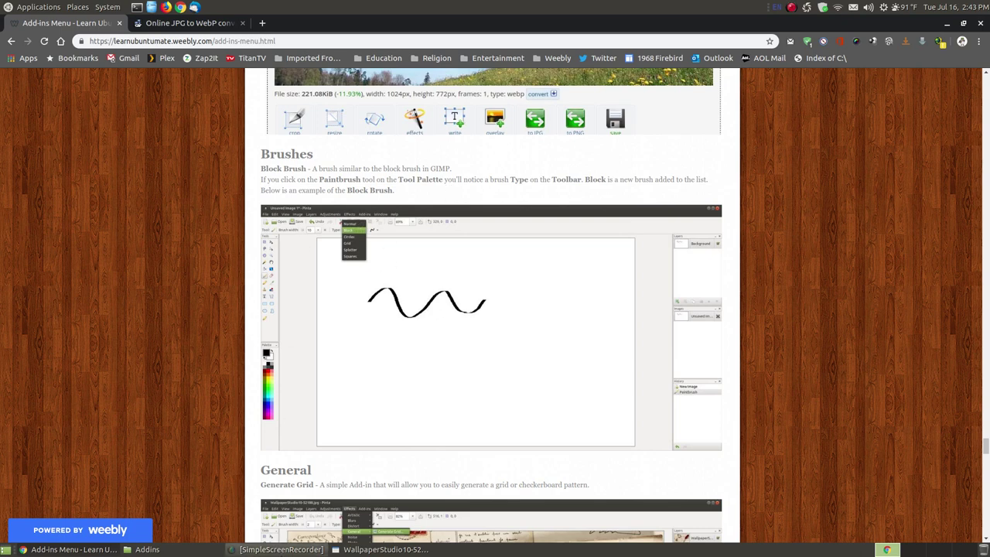
# Switch to Pinta, check the available brush types, set the brush width to 10, and paint sample Normal strokes above the handwritten letter
pyautogui.click(387, 549)
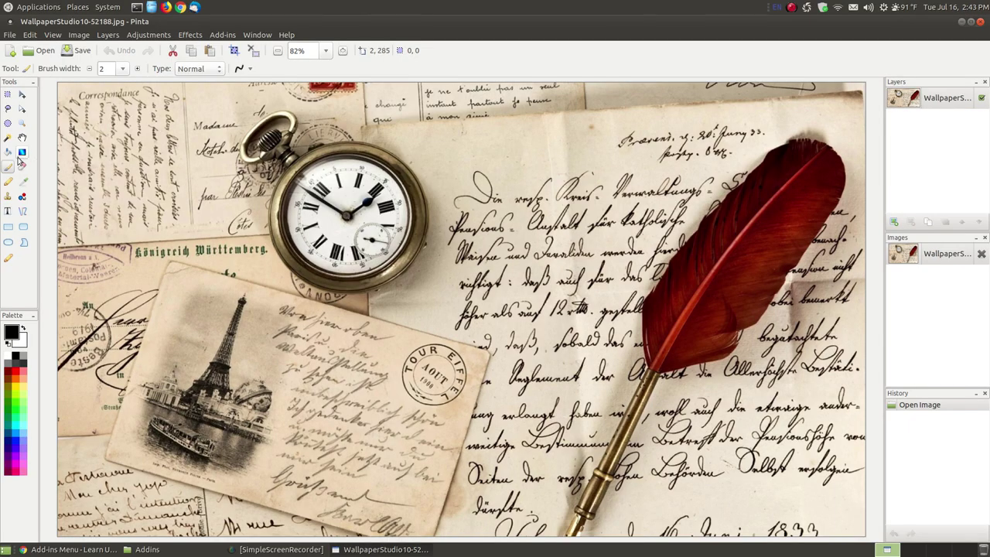
pyautogui.click(202, 70)
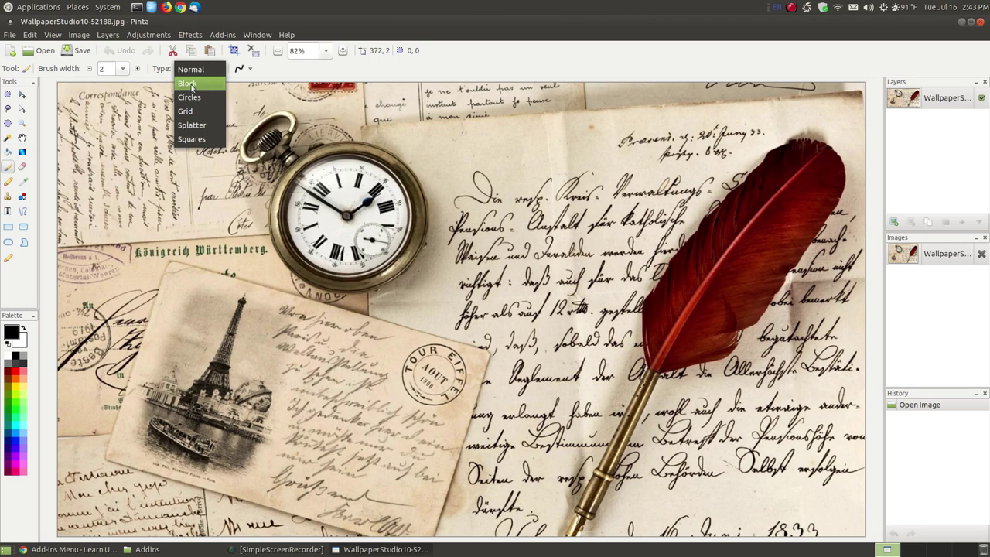
pyautogui.click(450, 23)
pyautogui.click(123, 69)
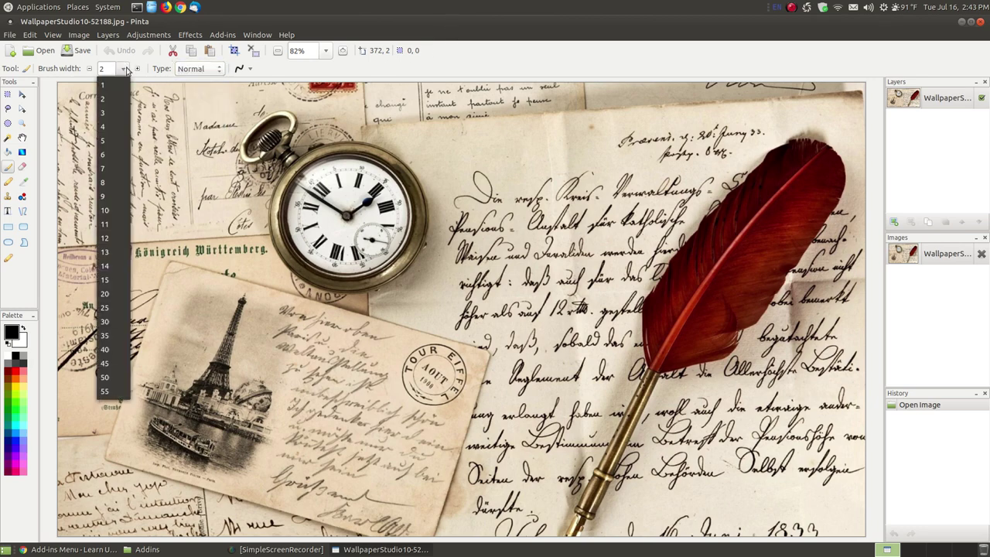
pyautogui.click(106, 212)
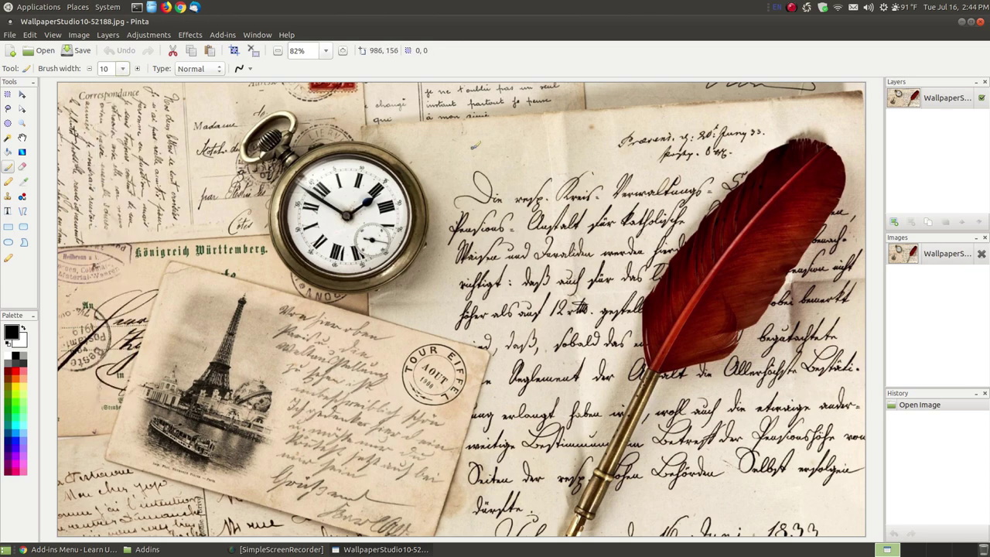
pyautogui.moveTo(471, 143)
pyautogui.mouseDown()
pyautogui.moveTo(473, 141)
pyautogui.moveTo(534, 125)
pyautogui.moveTo(556, 164)
pyautogui.moveTo(598, 136)
pyautogui.moveTo(648, 147)
pyautogui.mouseUp()
# Change the brush type to Block, and paint a wavy sample stroke and several short ones along the upper part of the letter
pyautogui.click(203, 71)
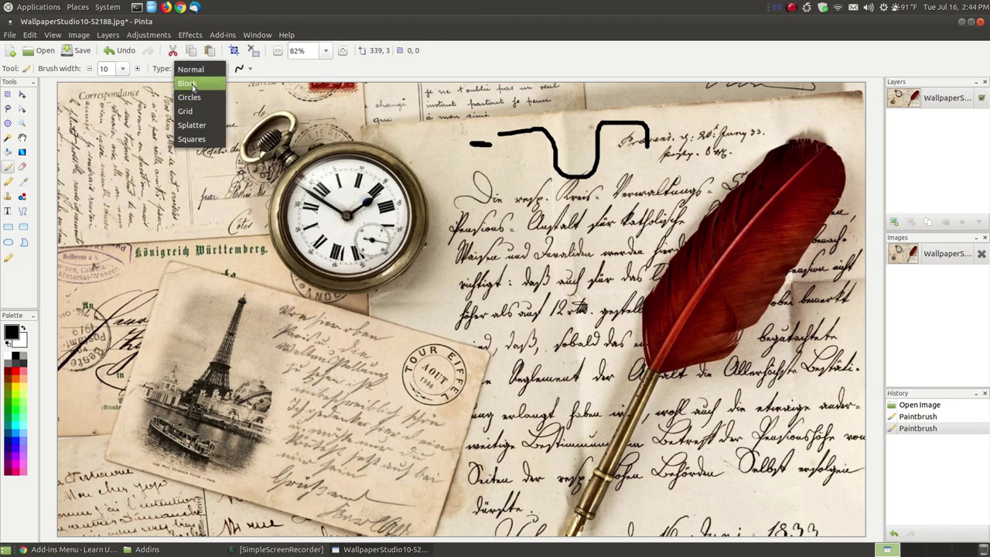
pyautogui.click(195, 84)
pyautogui.moveTo(469, 157)
pyautogui.mouseDown()
pyautogui.moveTo(531, 174)
pyautogui.moveTo(568, 219)
pyautogui.mouseUp()
pyautogui.moveTo(611, 158)
pyautogui.mouseDown()
pyautogui.moveTo(639, 167)
pyautogui.moveTo(646, 205)
pyautogui.moveTo(690, 171)
pyautogui.moveTo(697, 123)
pyautogui.moveTo(728, 143)
pyautogui.mouseUp()
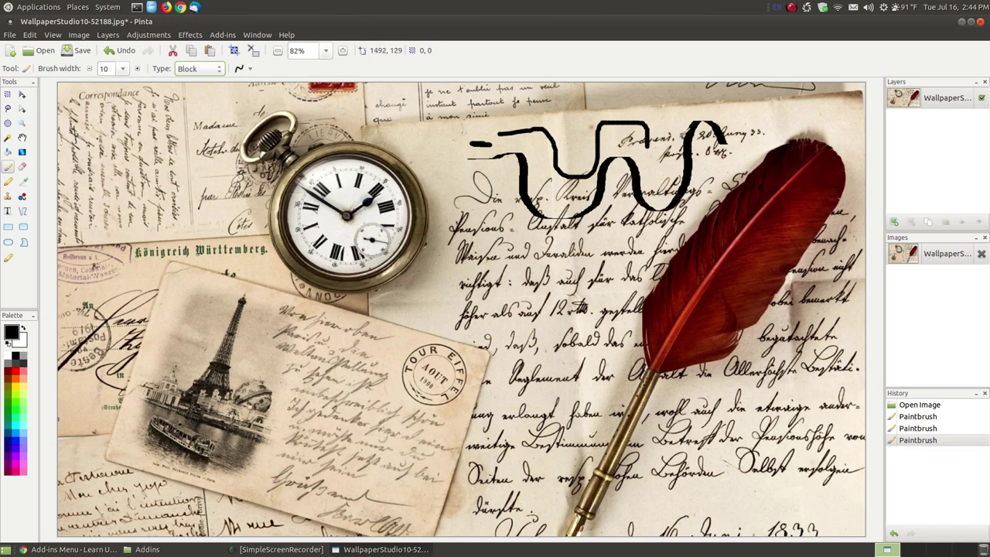
pyautogui.moveTo(624, 96)
pyautogui.mouseDown()
pyautogui.moveTo(627, 108)
pyautogui.moveTo(661, 113)
pyautogui.moveTo(700, 104)
pyautogui.mouseUp()
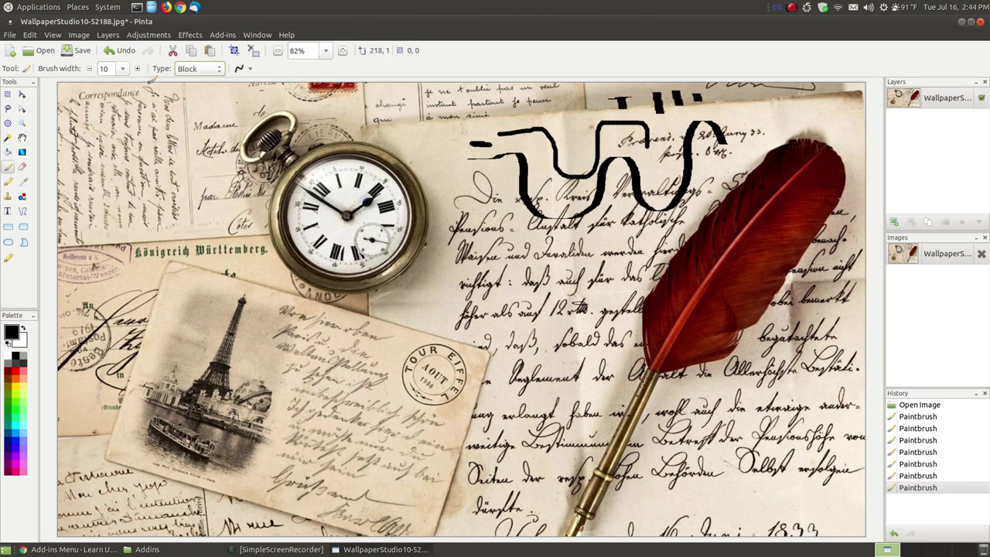
# Undo all seven sample brush strokes, and check the list of brush types again, leaving Block selected
pyautogui.click(113, 51)
pyautogui.click(113, 51)
pyautogui.click(113, 51)
pyautogui.click(113, 51)
pyautogui.click(113, 51)
pyautogui.click(113, 51)
pyautogui.click(113, 51)
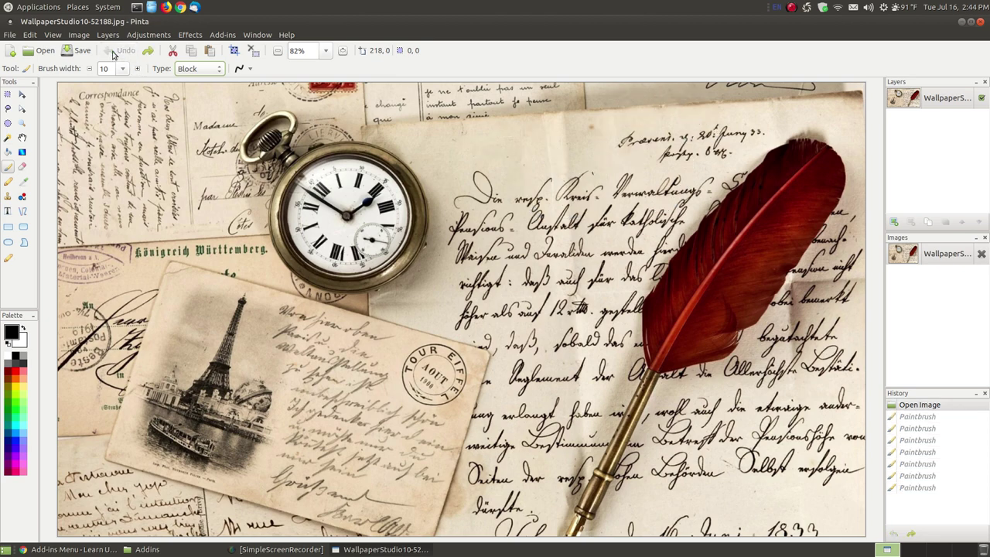
pyautogui.click(209, 73)
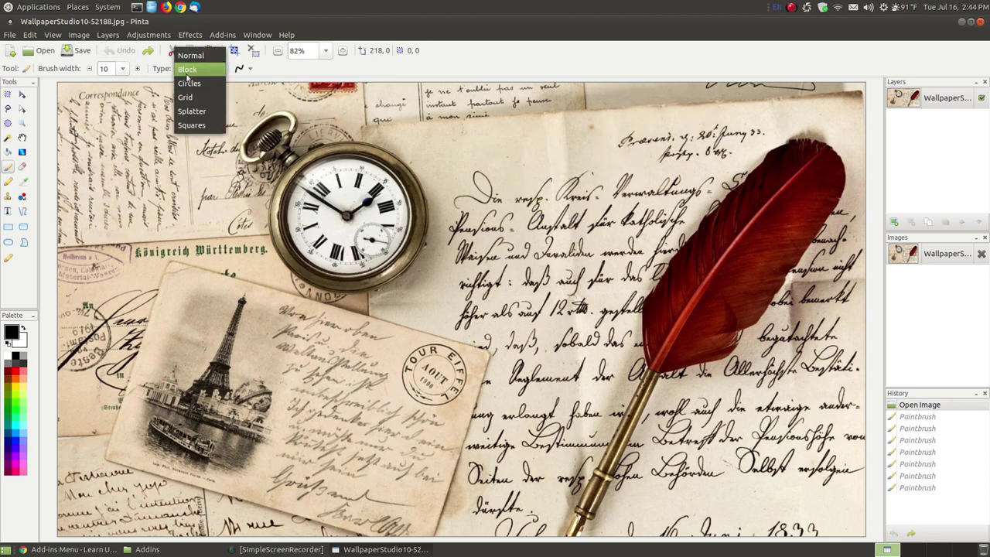
pyautogui.press('Escape')
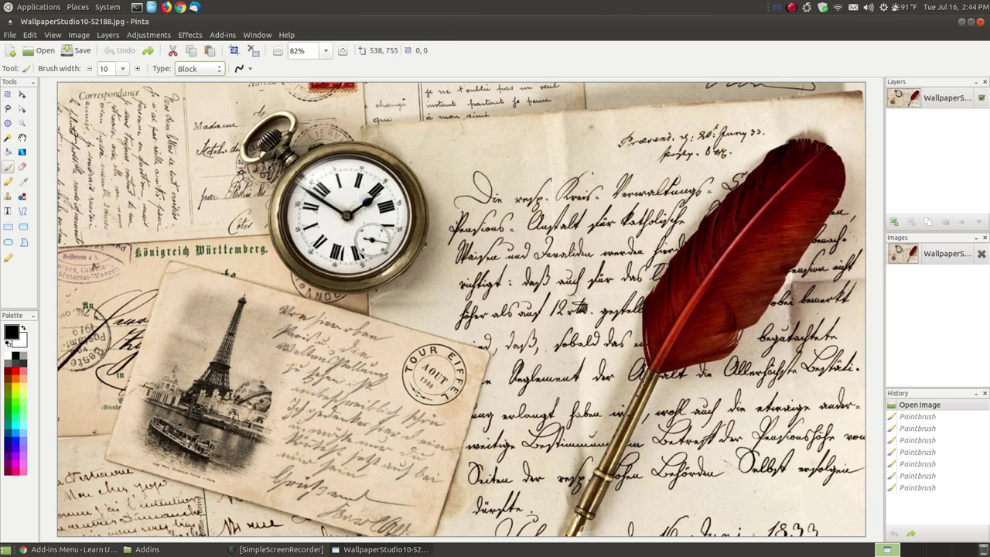
# Open the Add-in Manager's gallery, and review the details of the Block Brush and Brush Collection add-ins under Brushes
pyautogui.click(223, 36)
pyautogui.click(230, 49)
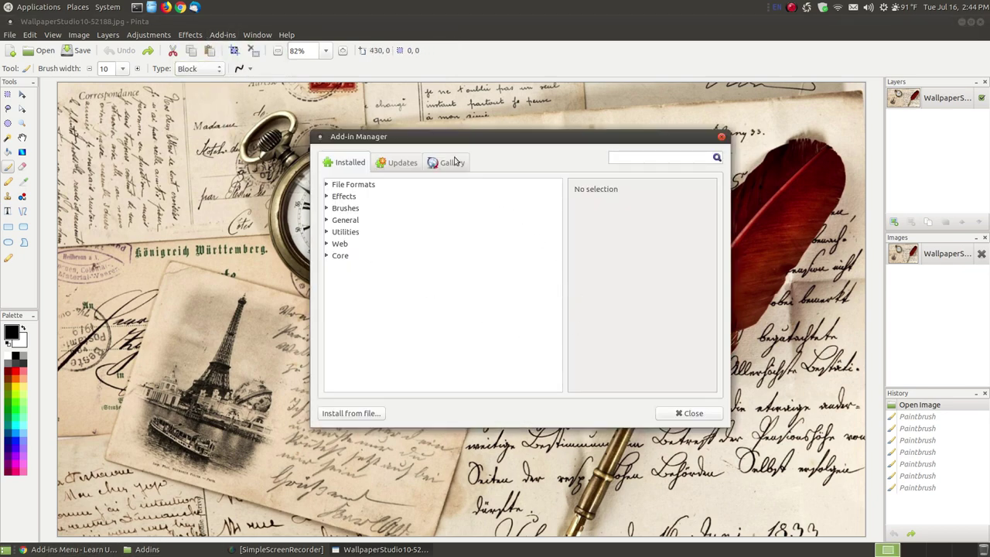
pyautogui.click(455, 162)
pyautogui.click(327, 232)
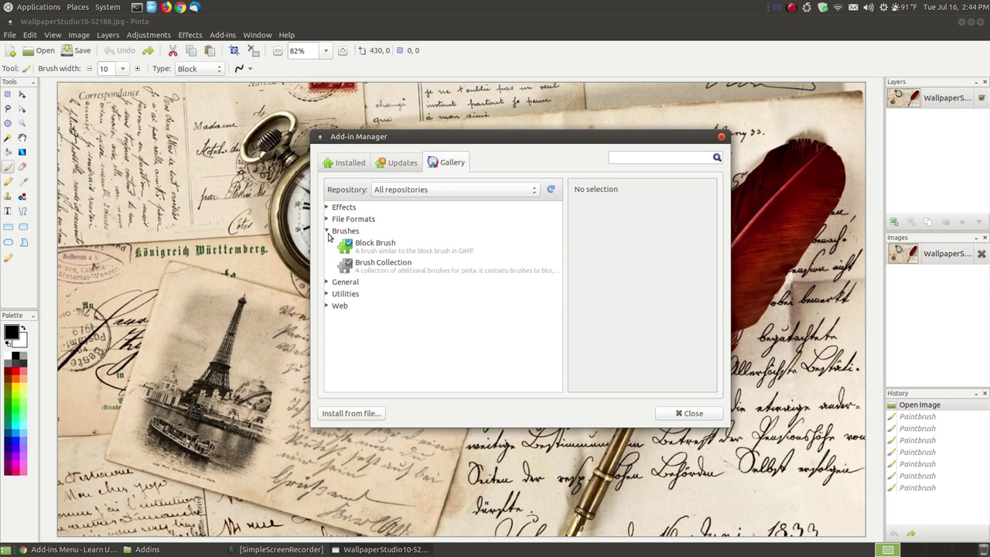
pyautogui.click(406, 270)
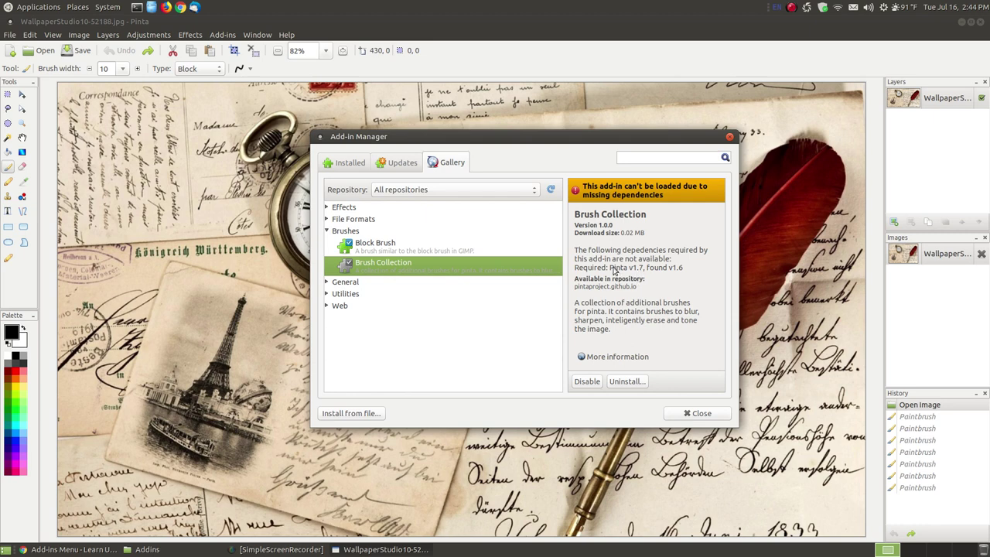
pyautogui.click(372, 246)
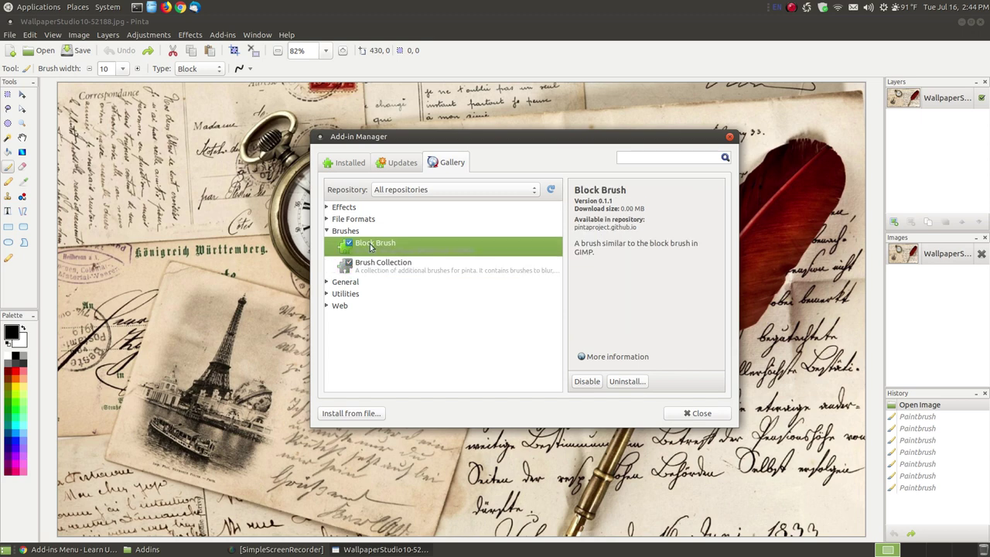
pyautogui.click(358, 262)
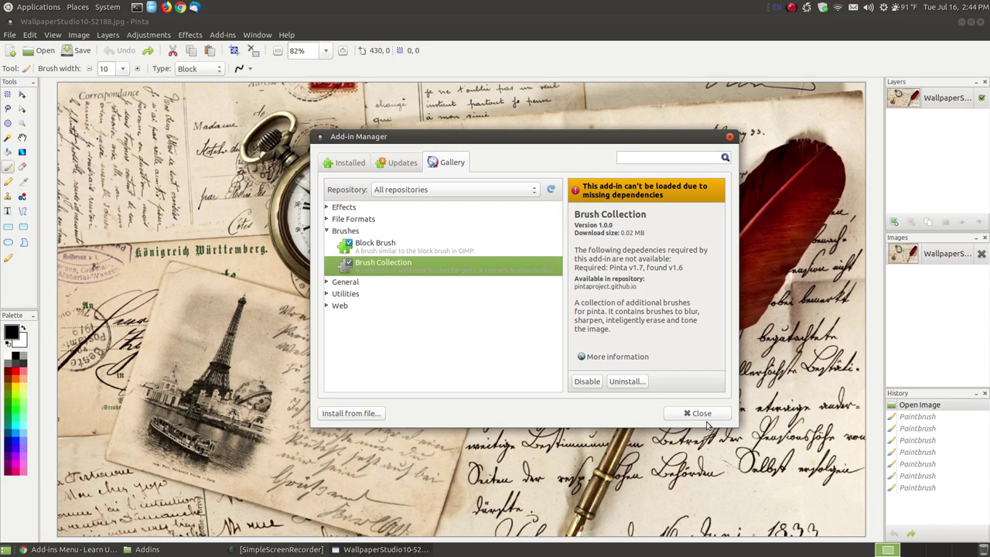
# Switch to the Add-ins Menu page in Chrome, and find the Generate Grid instructions in the General section
pyautogui.click(43, 551)
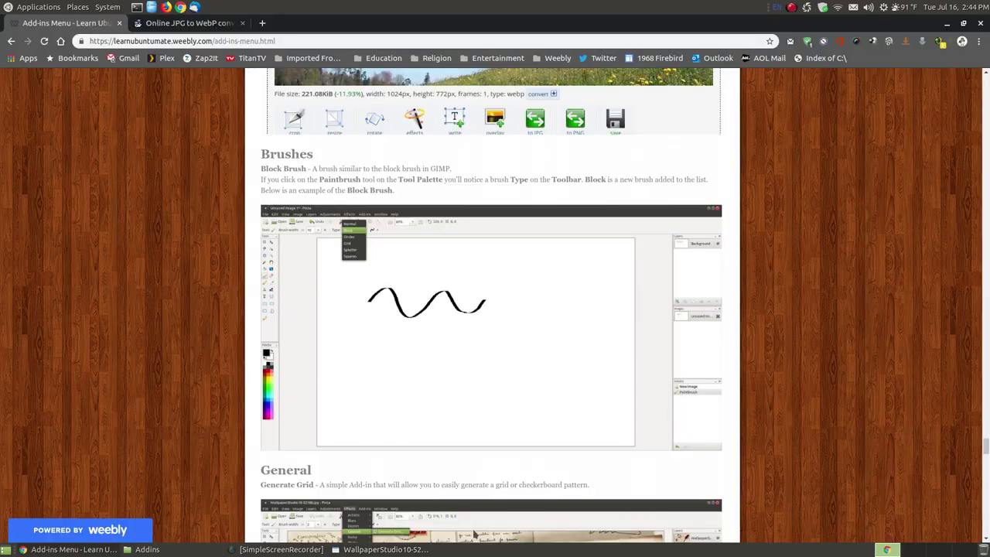
pyautogui.scroll(-3, 764, 344)
pyautogui.scroll(-3, 684, 309)
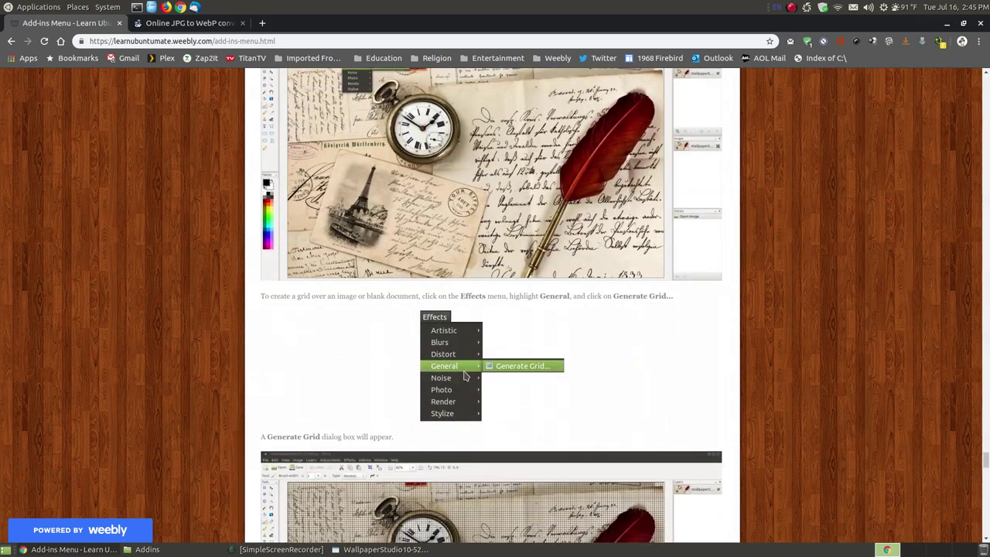
pyautogui.scroll(-3, 531, 383)
pyautogui.scroll(2, 530, 383)
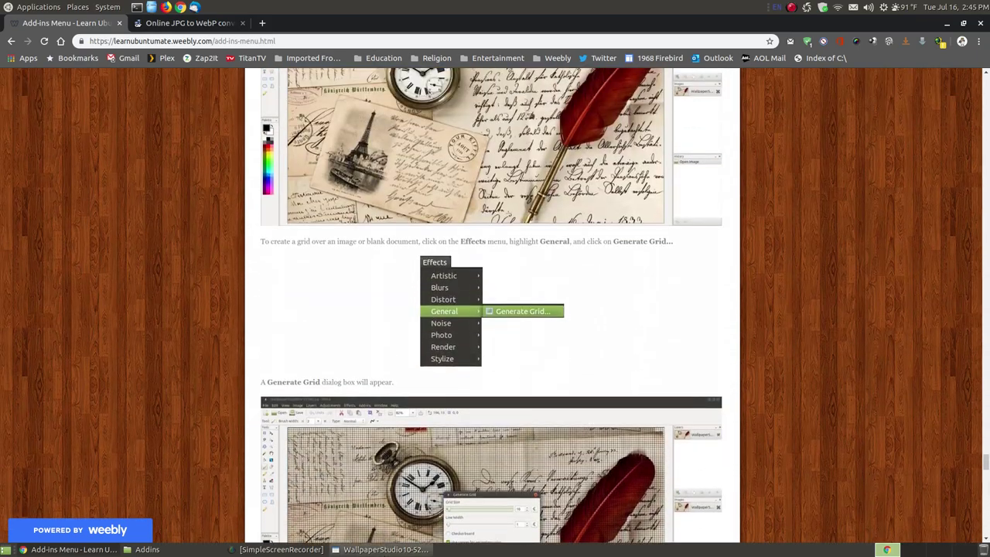
# Close the Add-in Manager in Pinta, and return to the Add-ins Menu page in Chrome
pyautogui.click(418, 549)
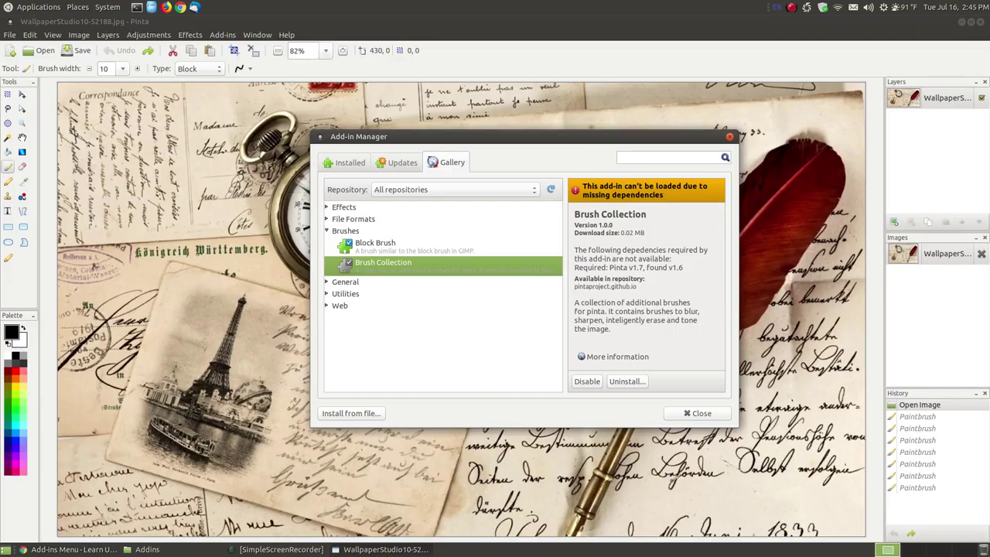
pyautogui.click(697, 413)
pyautogui.click(69, 549)
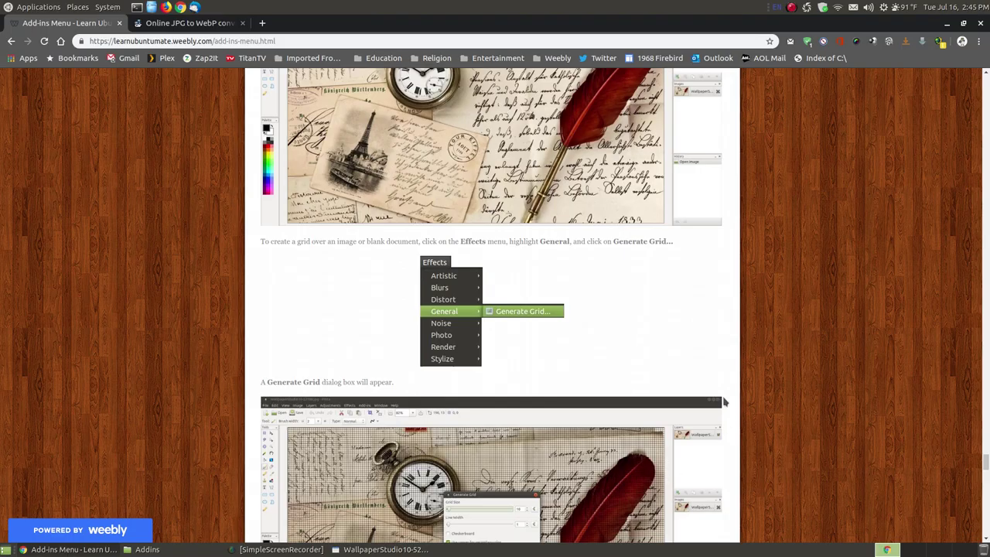
# Read how to start Generate Grid and what its Grid Size, Line Width, Checkerboard and canvas options do
pyautogui.scroll(-2, 725, 390)
pyautogui.scroll(-2, 725, 390)
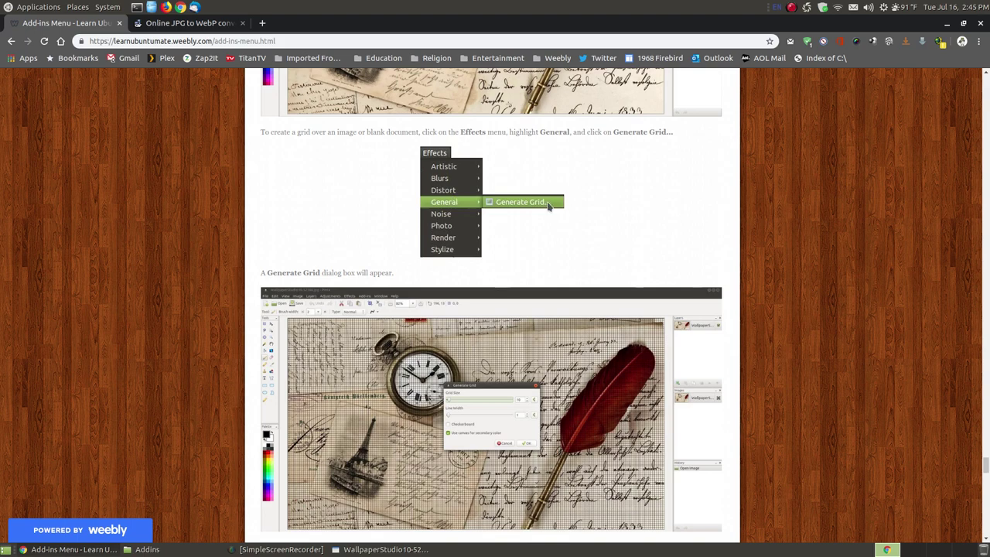
pyautogui.scroll(-5, 787, 338)
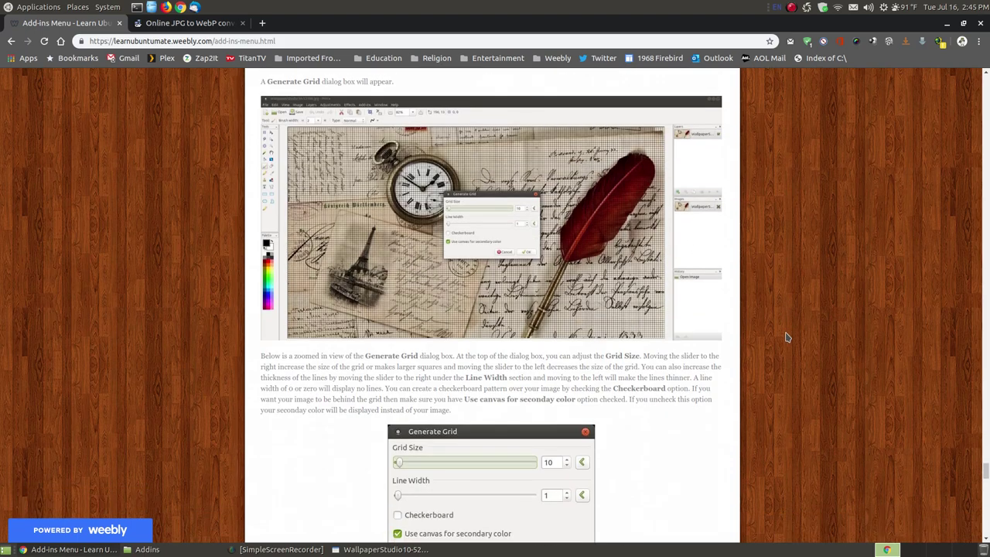
pyautogui.scroll(2, 507, 225)
pyautogui.scroll(-1, 419, 200)
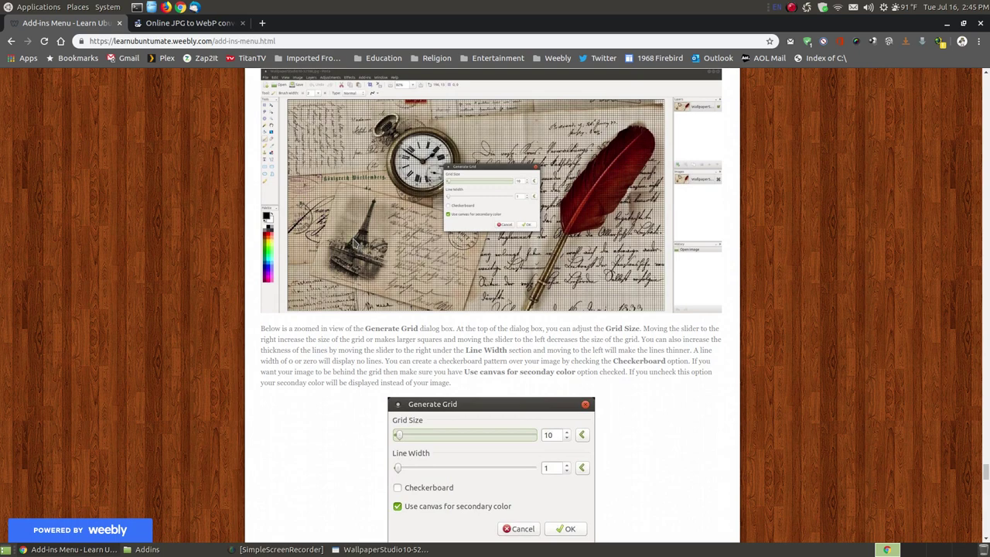
pyautogui.scroll(2, 398, 253)
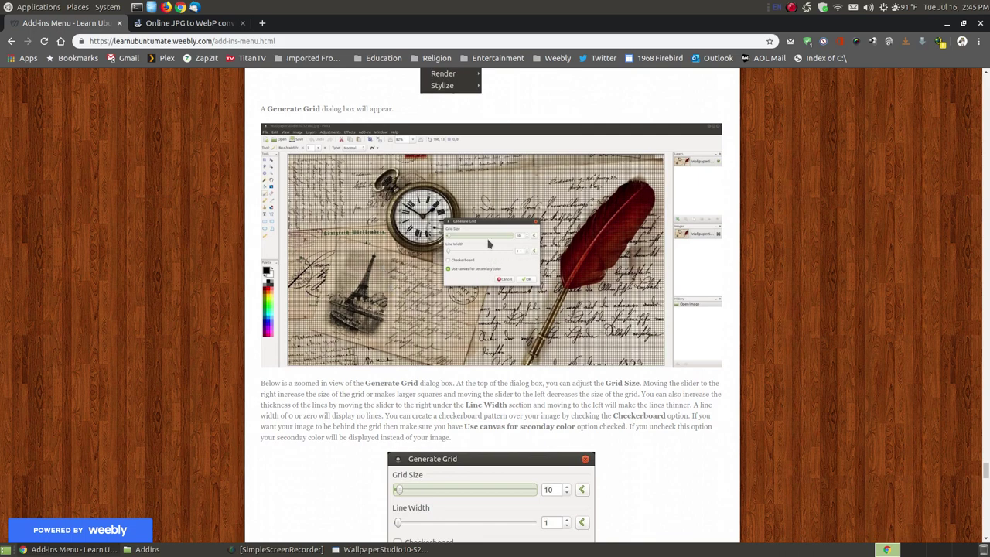
pyautogui.scroll(5, 488, 245)
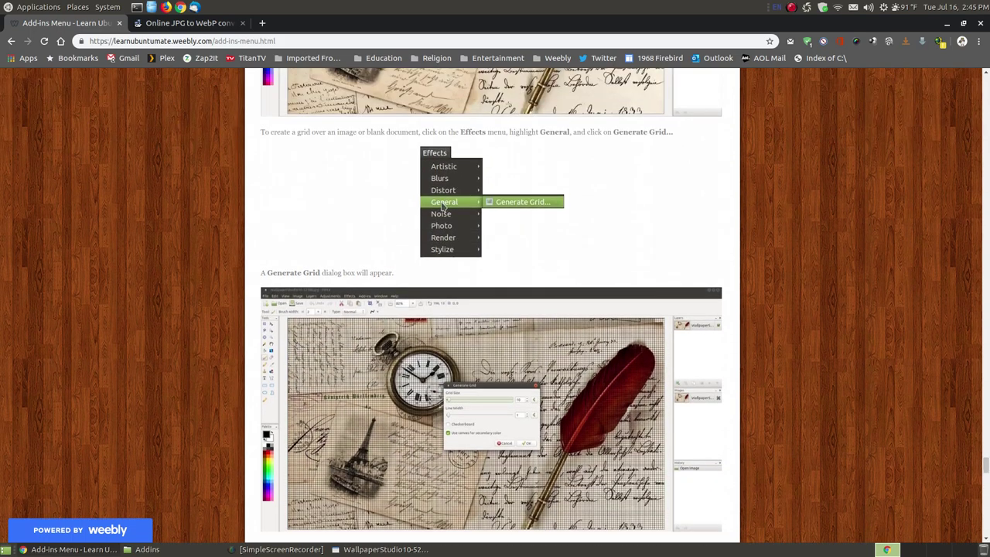
# Switch to Pinta, start the Generate Grid effect on the wallpaper image, and set Grid Size to 34
pyautogui.click(384, 549)
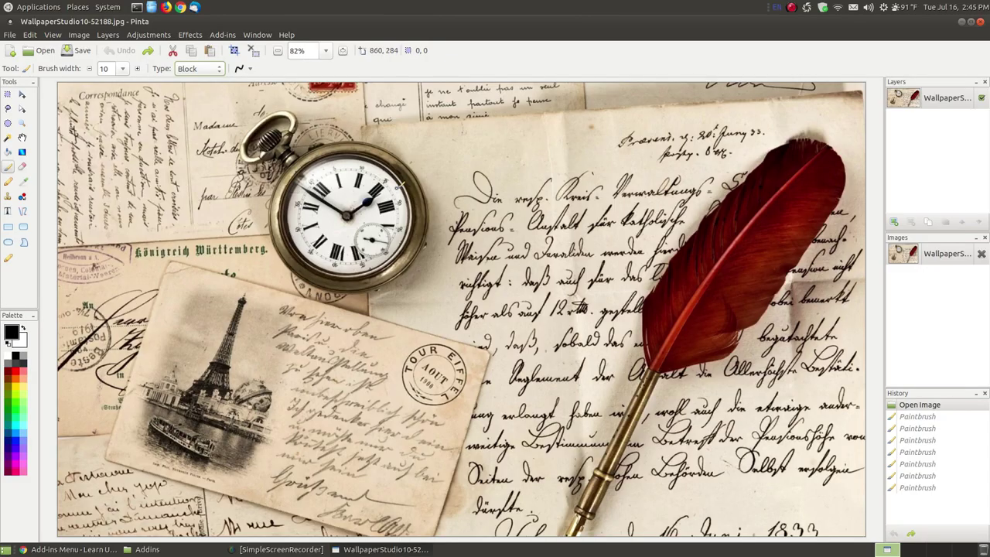
pyautogui.click(182, 36)
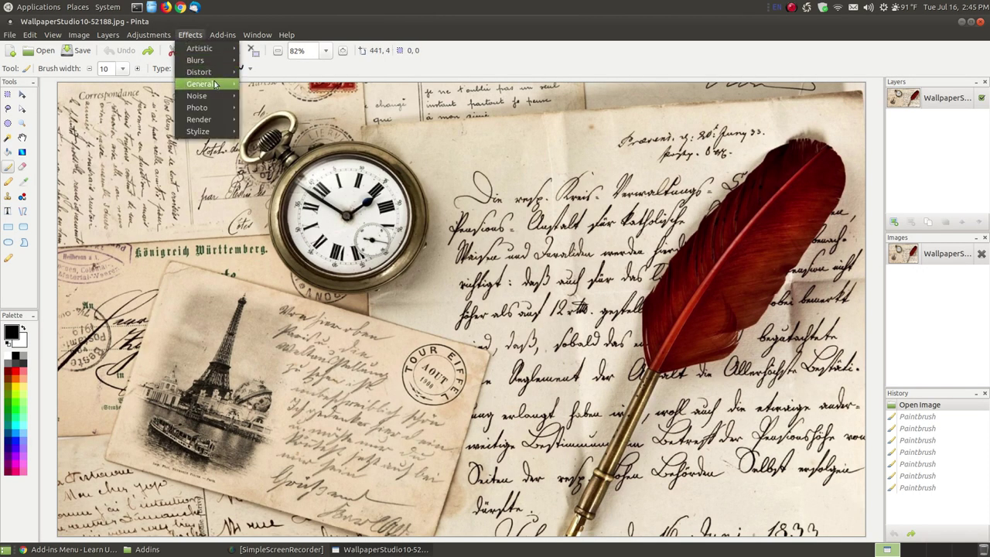
pyautogui.moveTo(217, 84)
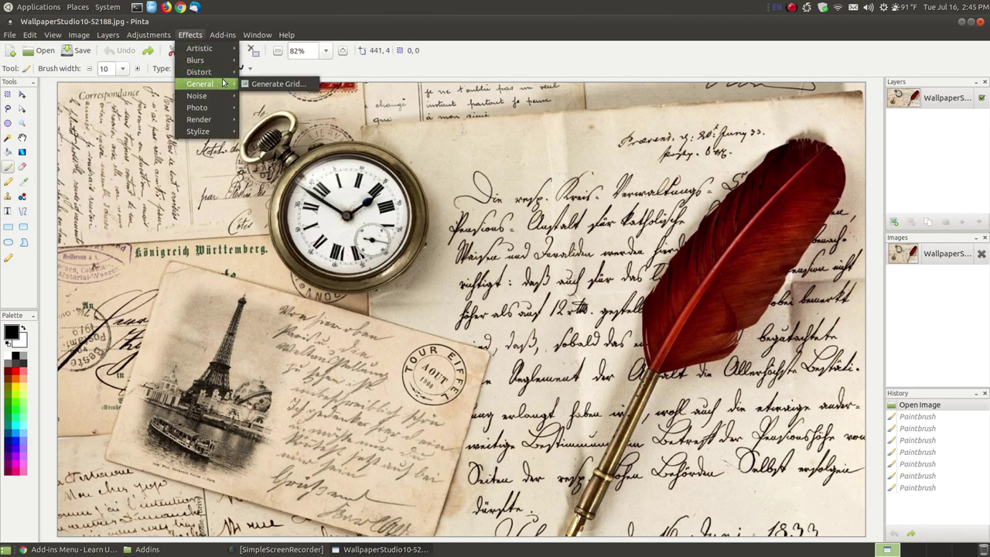
pyautogui.click(308, 88)
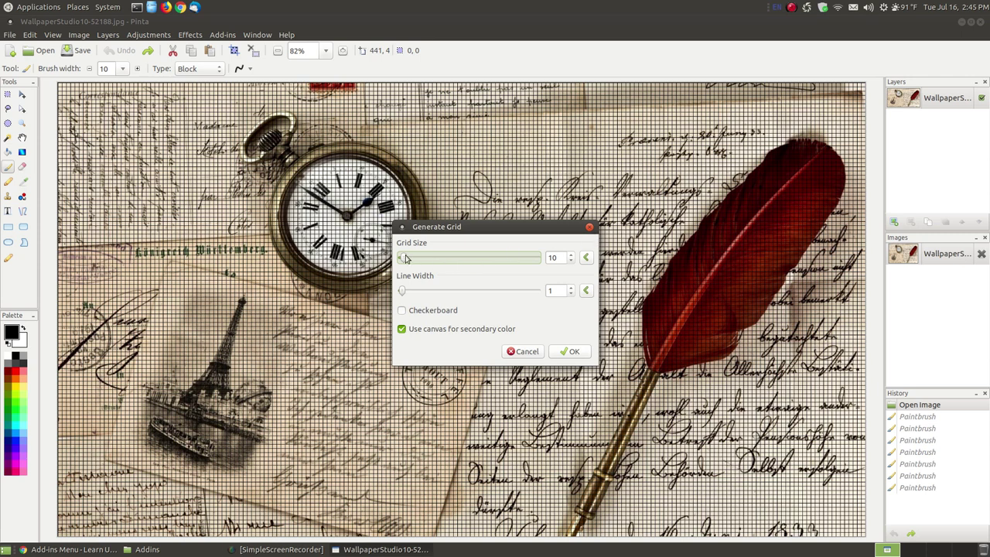
pyautogui.moveTo(405, 258); pyautogui.dragTo(411, 260)
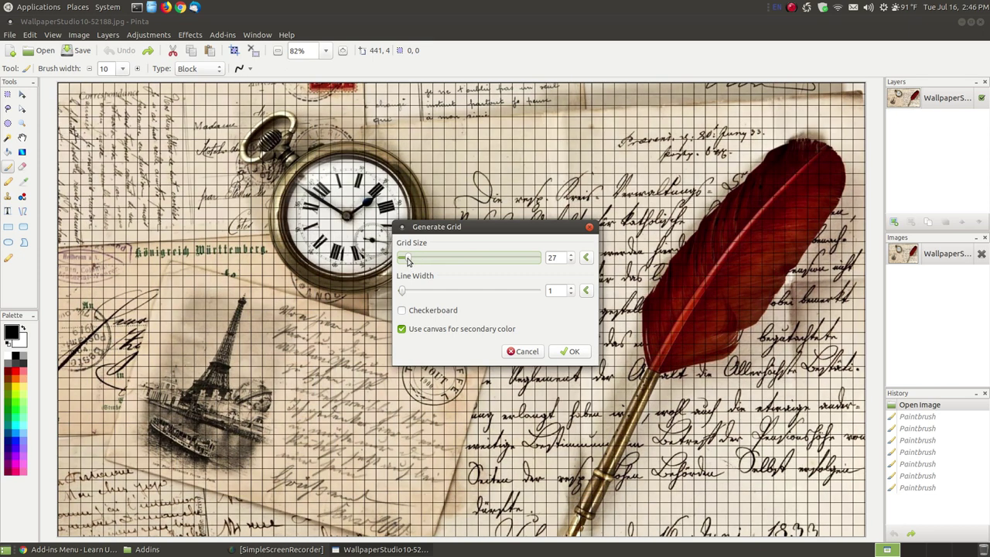
pyautogui.moveTo(407, 260); pyautogui.dragTo(411, 261)
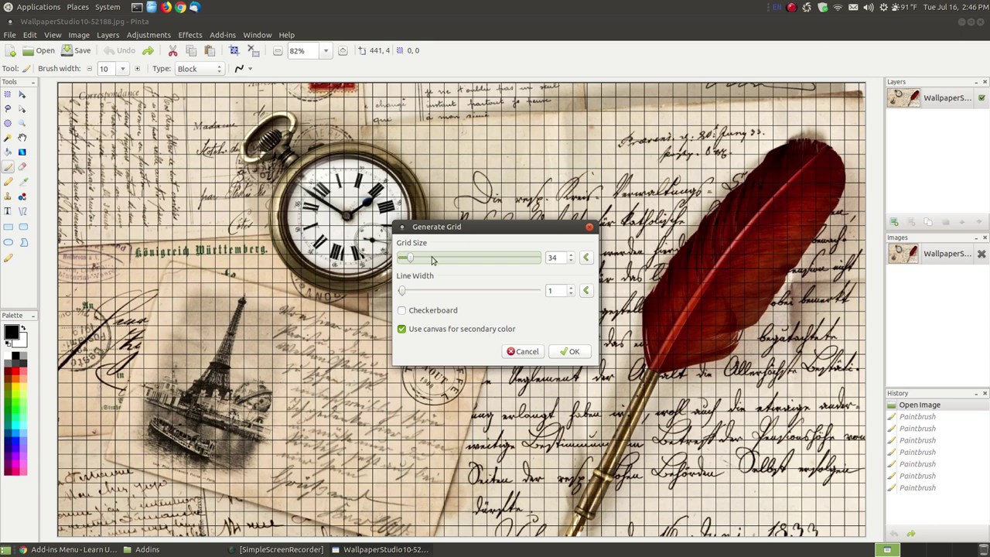
# Try a Line Width of 5, set it back to 1, and turn off Use canvas for secondary color
pyautogui.click(402, 291)
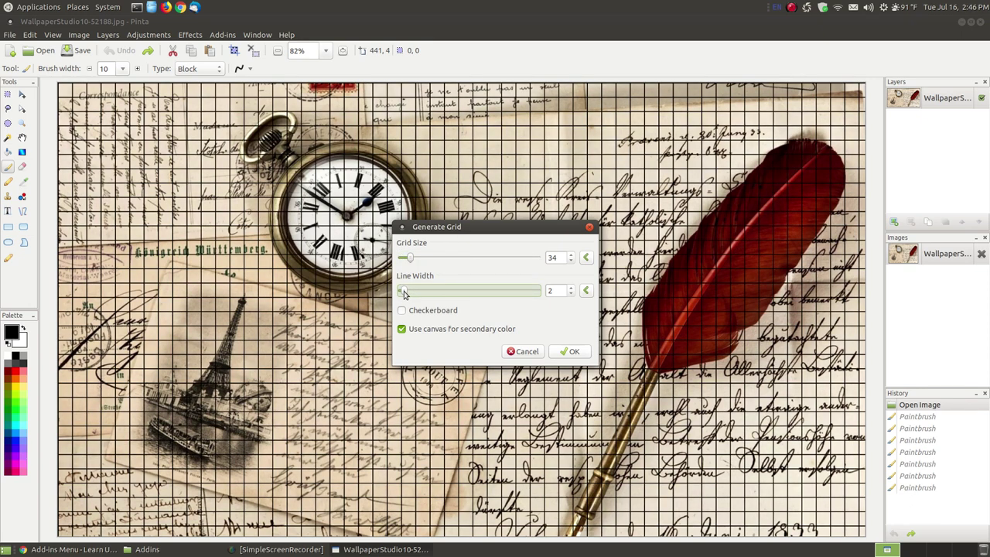
pyautogui.moveTo(404, 294); pyautogui.dragTo(408, 293)
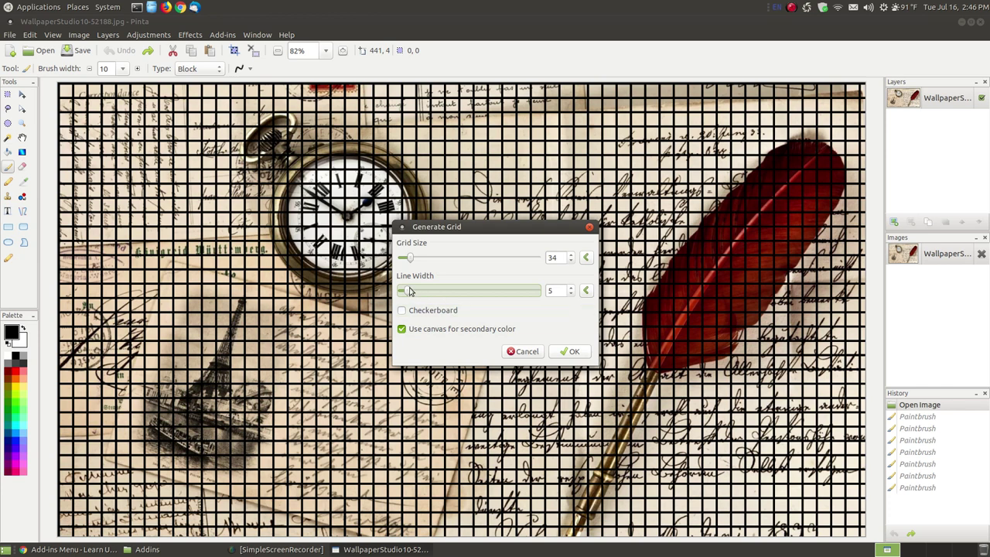
pyautogui.moveTo(404, 296); pyautogui.dragTo(400, 296)
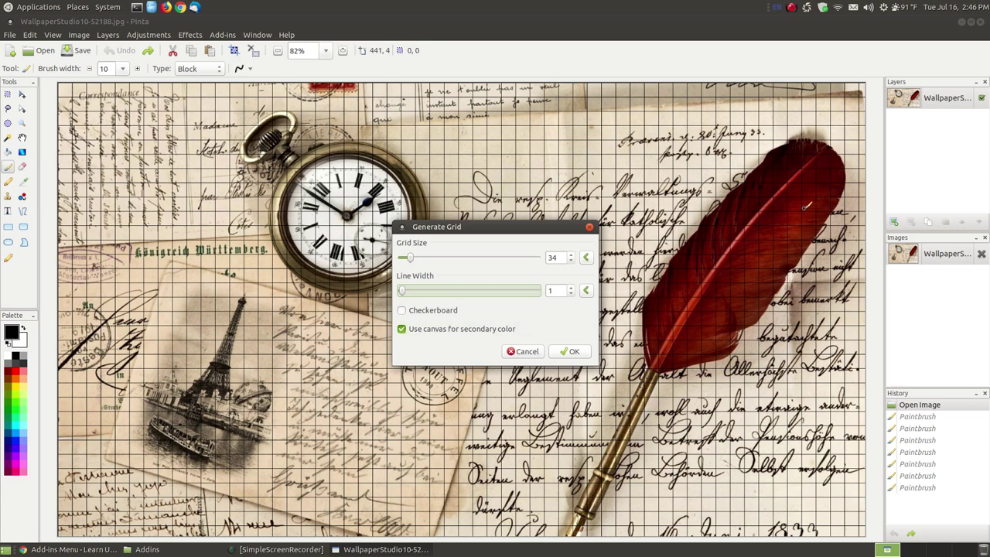
pyautogui.click(401, 329)
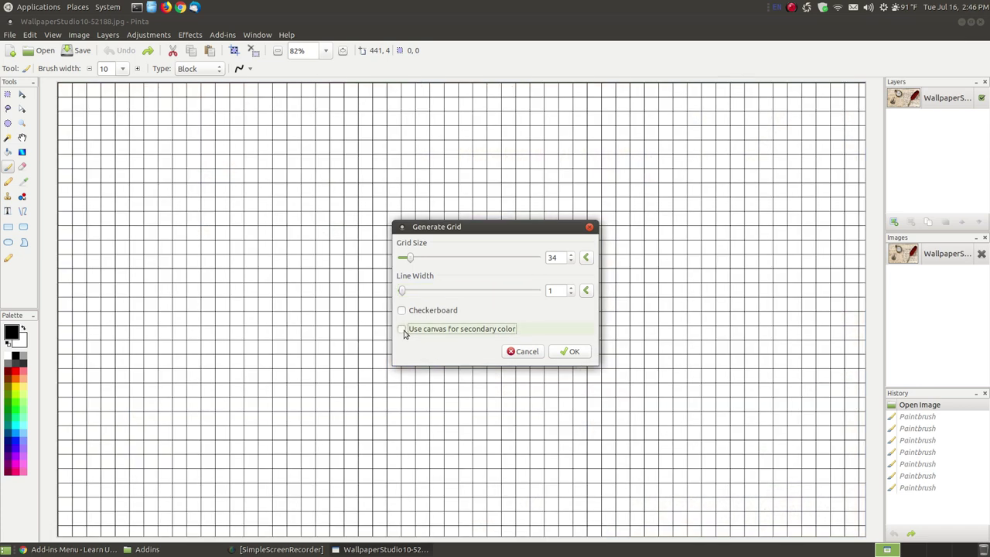
# Turn Use canvas for secondary color back on in Generate Grid, and try the Checkerboard option on and off
pyautogui.click(402, 331)
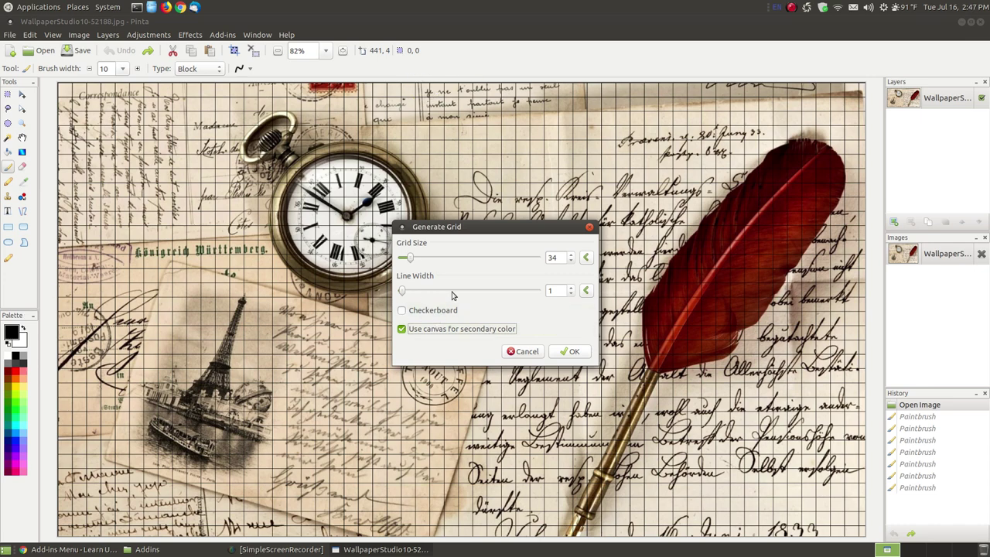
pyautogui.click(400, 314)
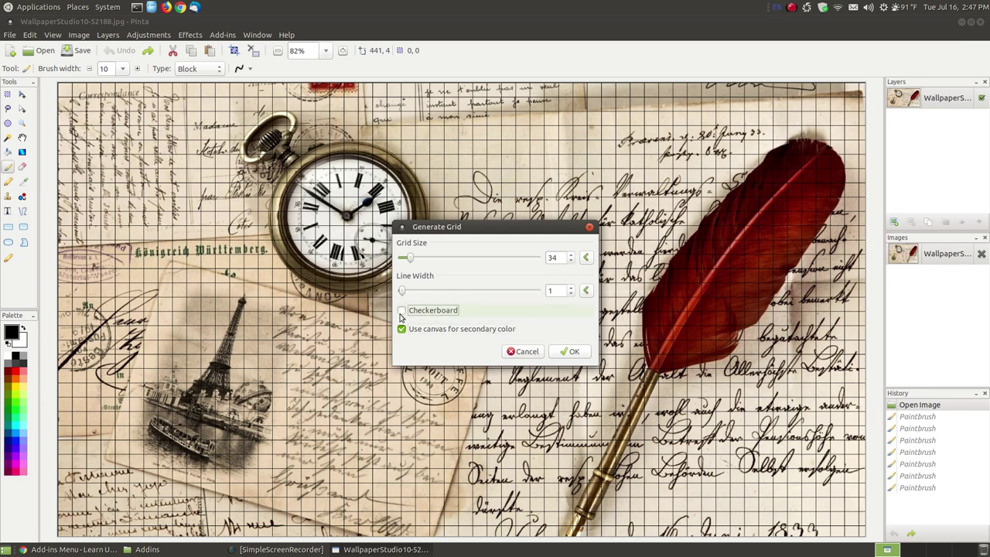
pyautogui.click(401, 312)
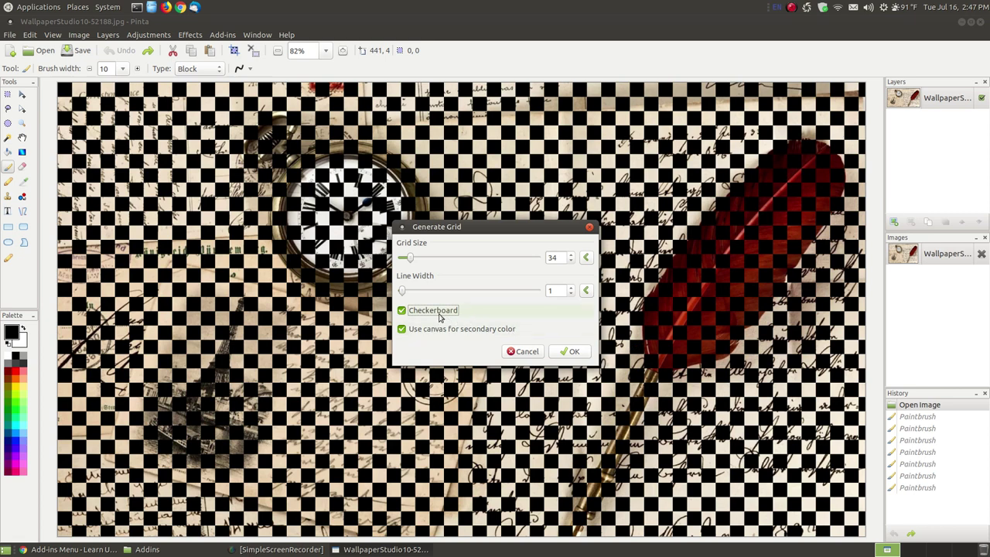
pyautogui.click(401, 312)
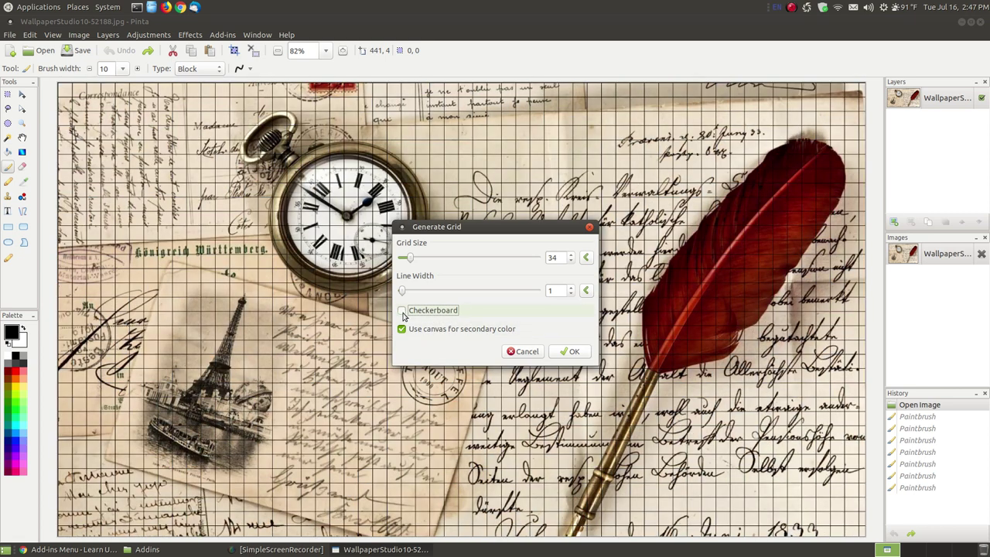
pyautogui.moveTo(486, 227); pyautogui.dragTo(461, 205)
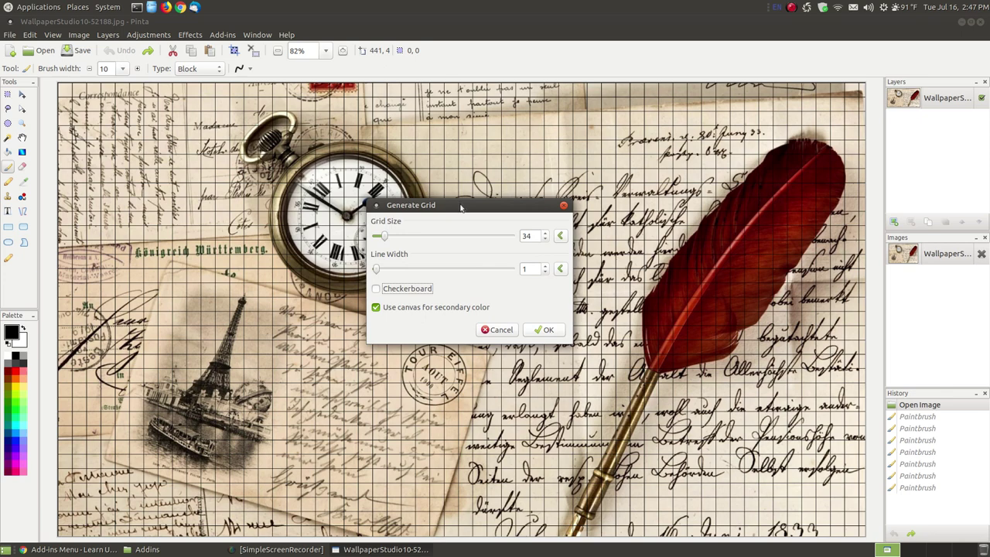
pyautogui.moveTo(461, 207); pyautogui.dragTo(501, 230)
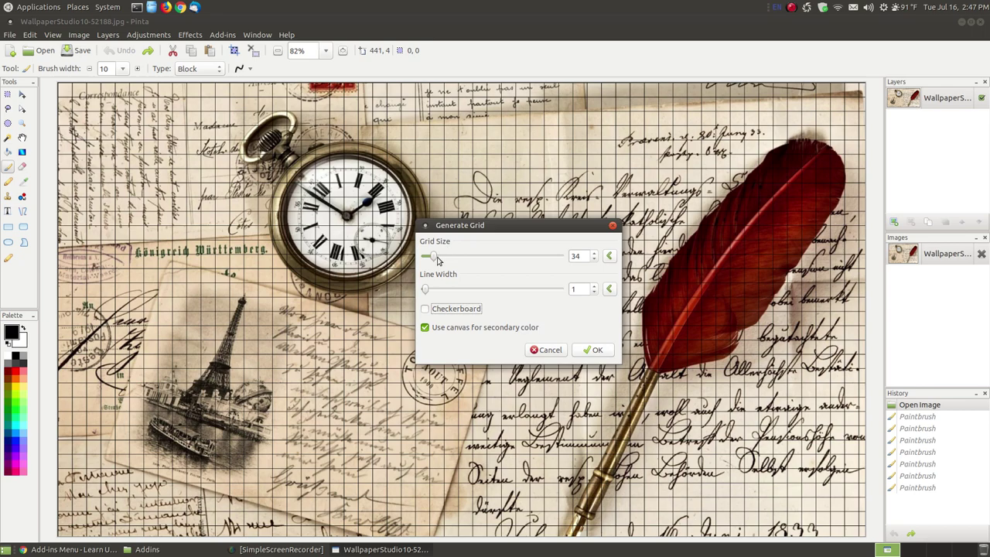
# Try a Grid Size of 19 on the wallpaper image and cancel the Generate Grid effect
pyautogui.moveTo(437, 260)
pyautogui.mouseDown()
pyautogui.moveTo(459, 260)
pyautogui.moveTo(429, 258)
pyautogui.mouseUp()
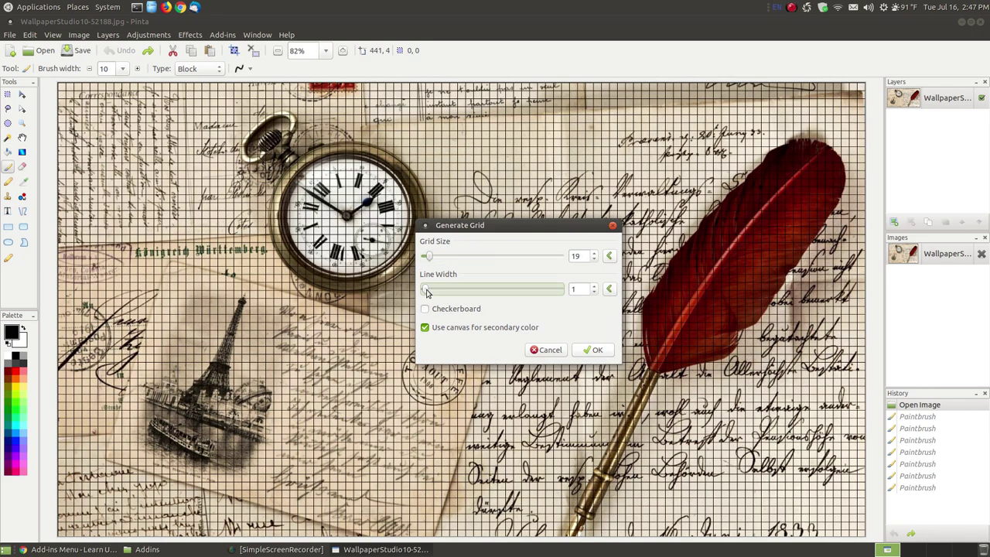
pyautogui.moveTo(426, 292)
pyautogui.mouseDown()
pyautogui.moveTo(437, 290)
pyautogui.moveTo(426, 295)
pyautogui.mouseUp()
pyautogui.moveTo(493, 230); pyautogui.dragTo(399, 149)
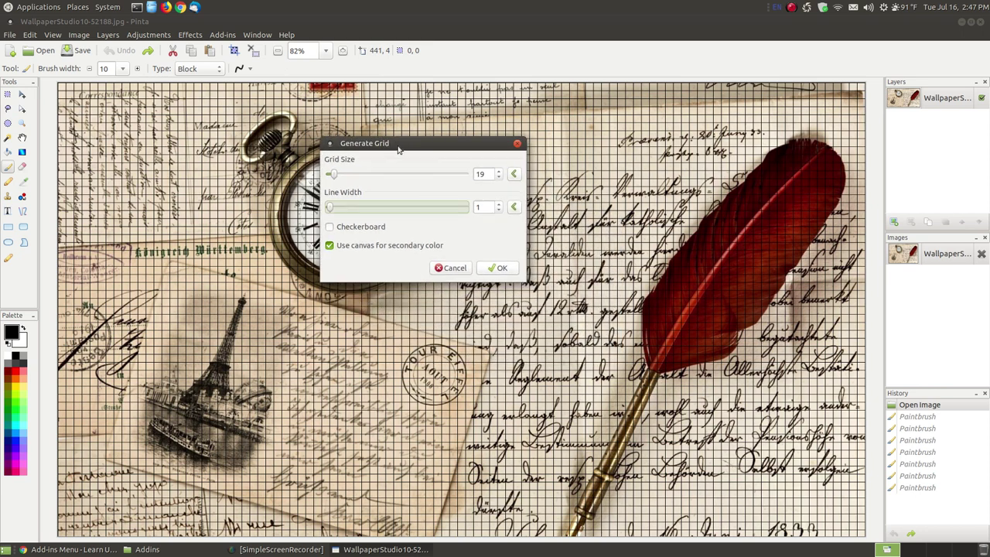
pyautogui.click(453, 269)
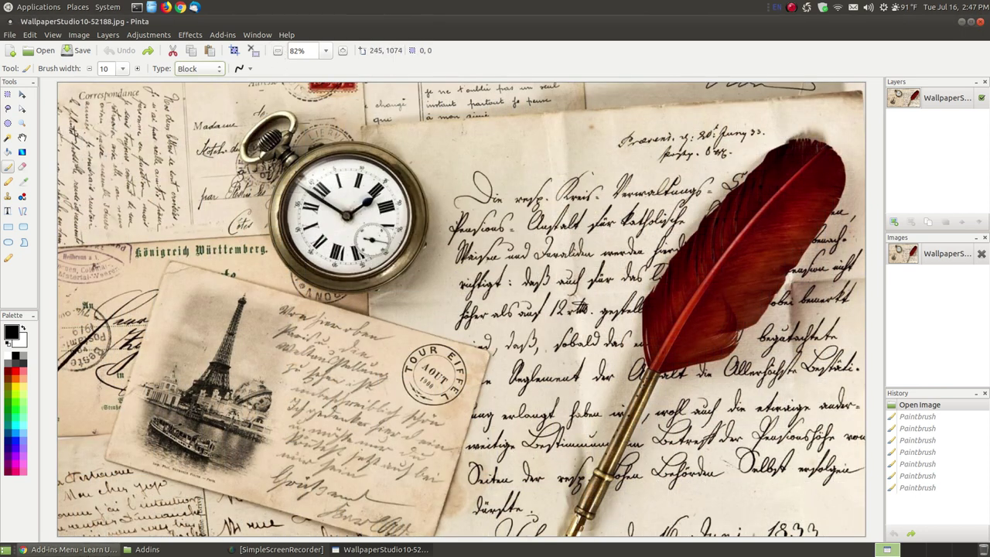
# Switch to Chrome and read the Add-ins Menu page's section on uploading an image to Imgur from Pinta
pyautogui.click(73, 549)
pyautogui.scroll(-5, 920, 366)
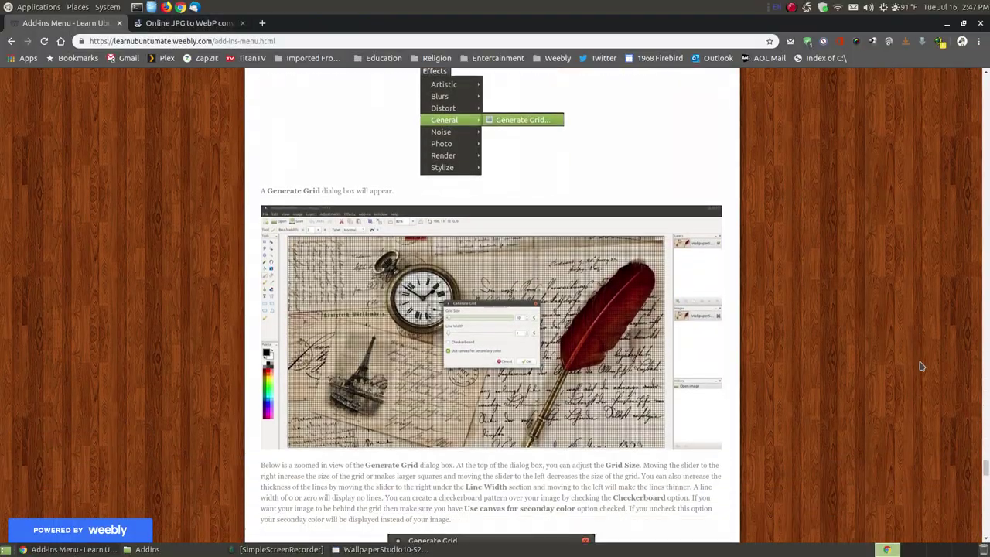
pyautogui.scroll(-10, 916, 370)
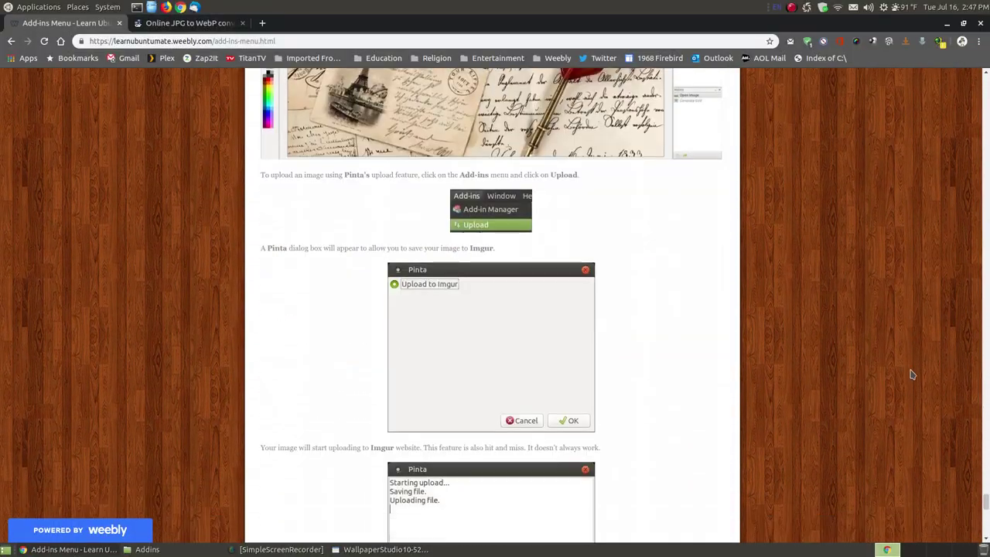
pyautogui.scroll(-5, 912, 374)
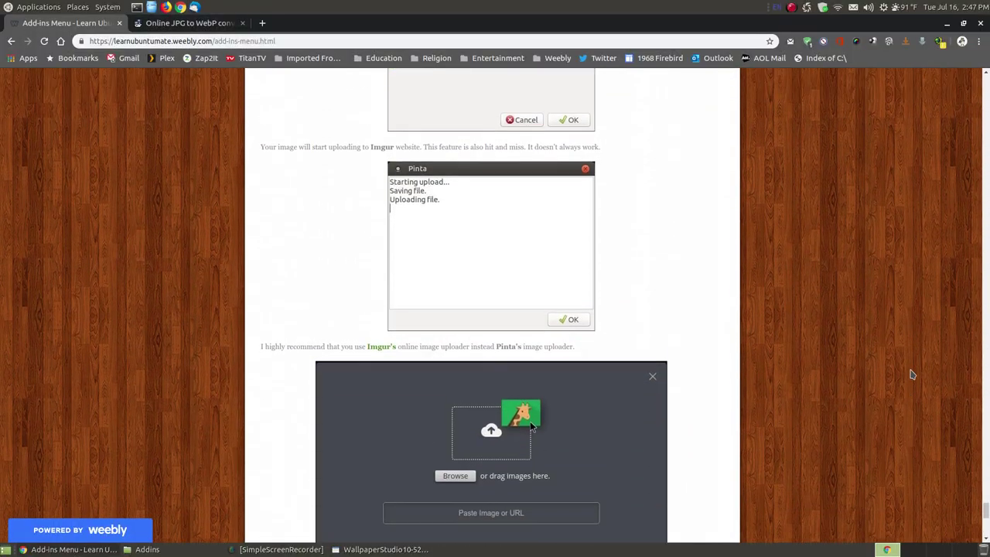
pyautogui.scroll(5, 912, 375)
pyautogui.scroll(3, 912, 375)
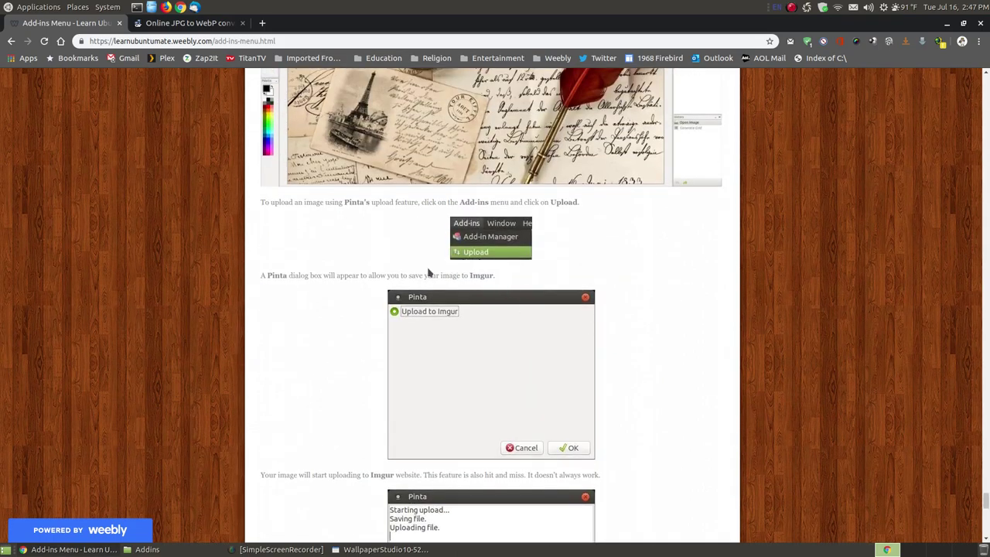
pyautogui.scroll(-3, 455, 347)
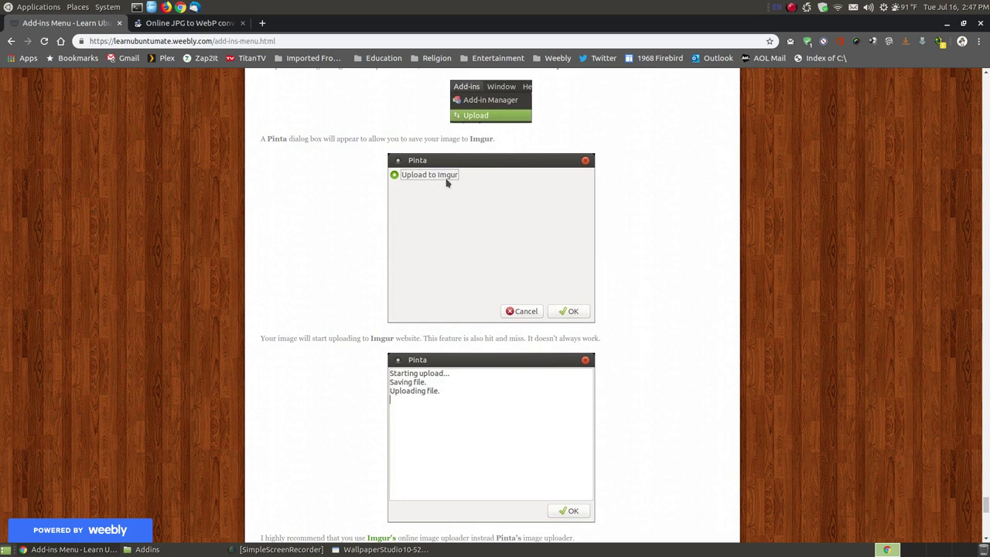
pyautogui.scroll(-3, 511, 247)
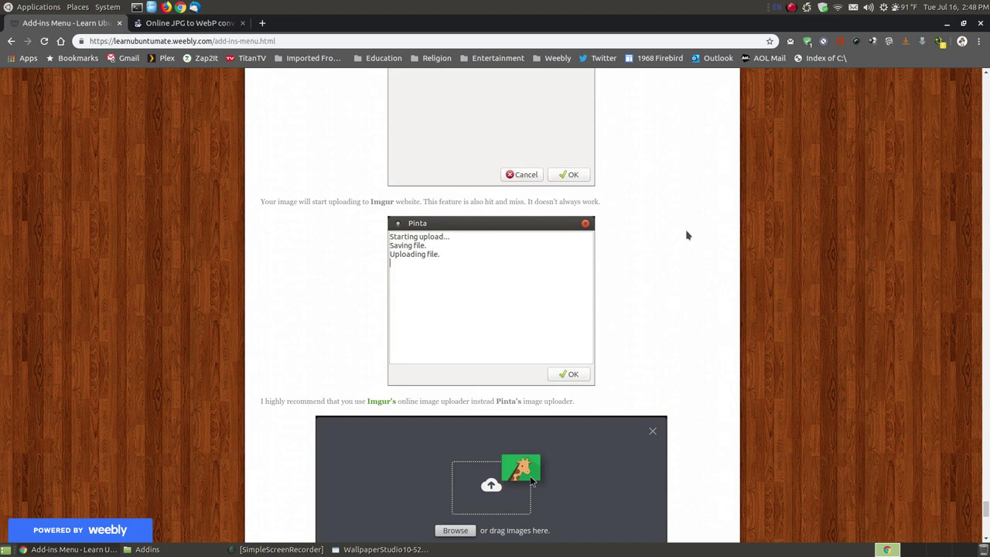
pyautogui.scroll(-3, 687, 235)
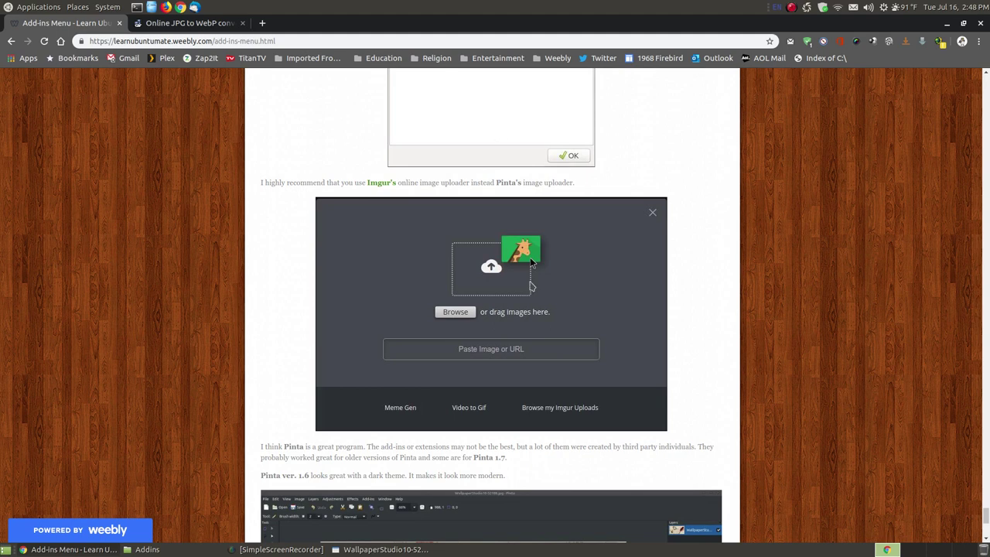
pyautogui.scroll(5, 559, 312)
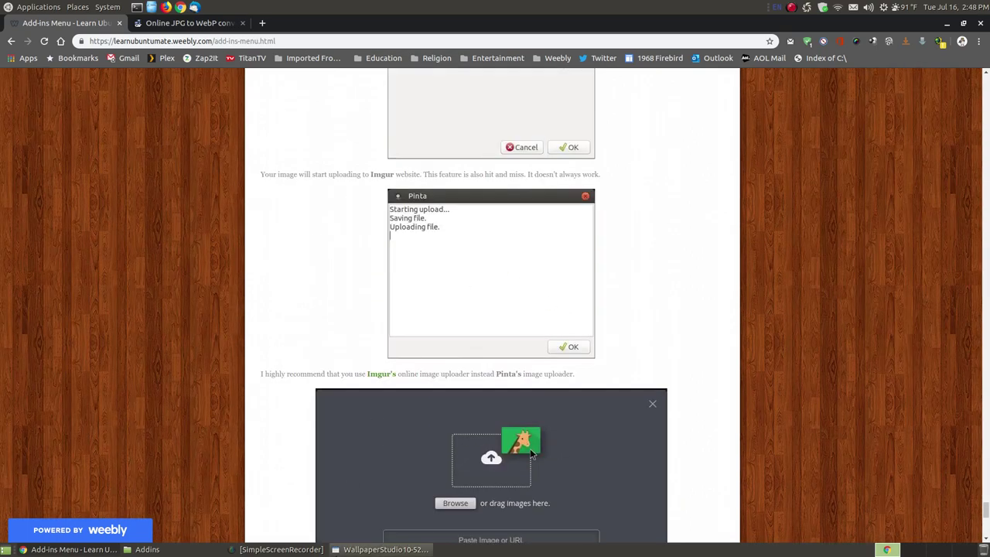
pyautogui.scroll(-4, 565, 280)
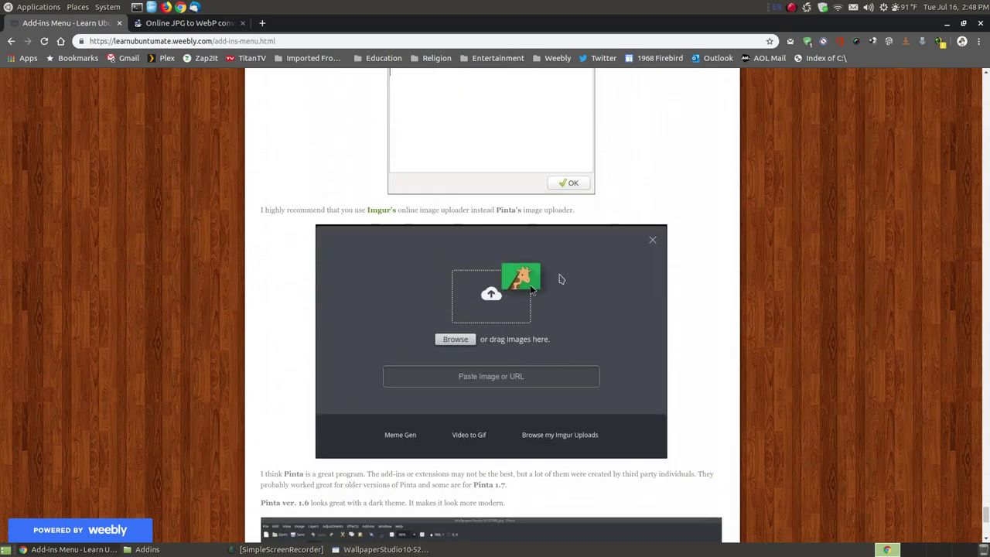
# Open the page's Imgur link in a new tab and view the online image uploader
pyautogui.rightClick(381, 209)
pyautogui.click(406, 216)
pyautogui.click(310, 23)
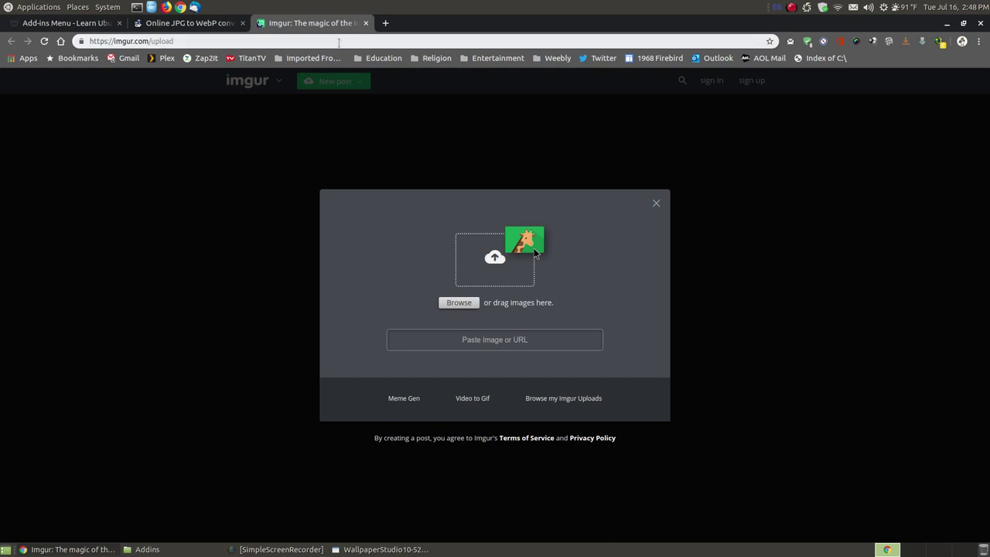
# Return to the Add-ins Menu page, review the Pinta upload steps, and read through to the closing dark theme section
pyautogui.click(70, 23)
pyautogui.scroll(3, 754, 350)
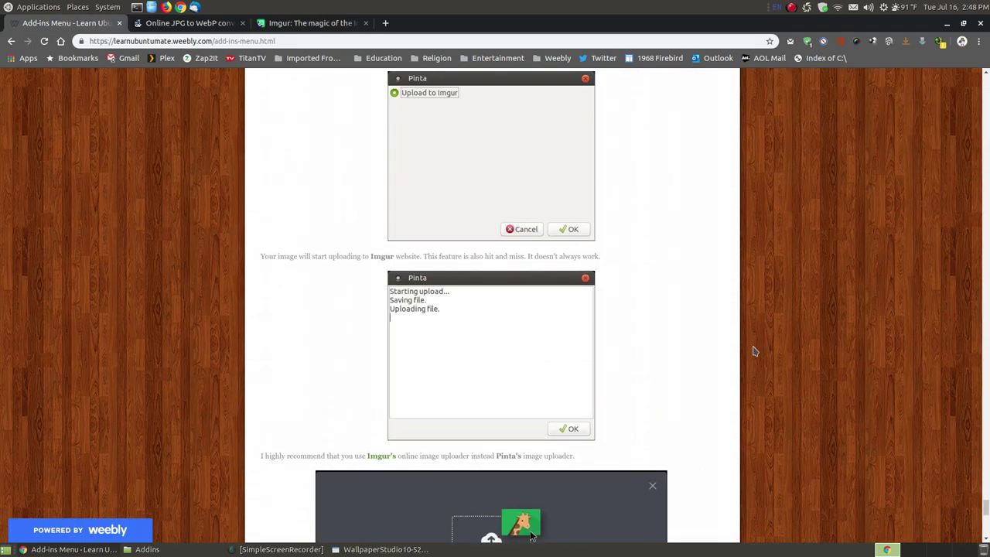
pyautogui.scroll(3, 688, 290)
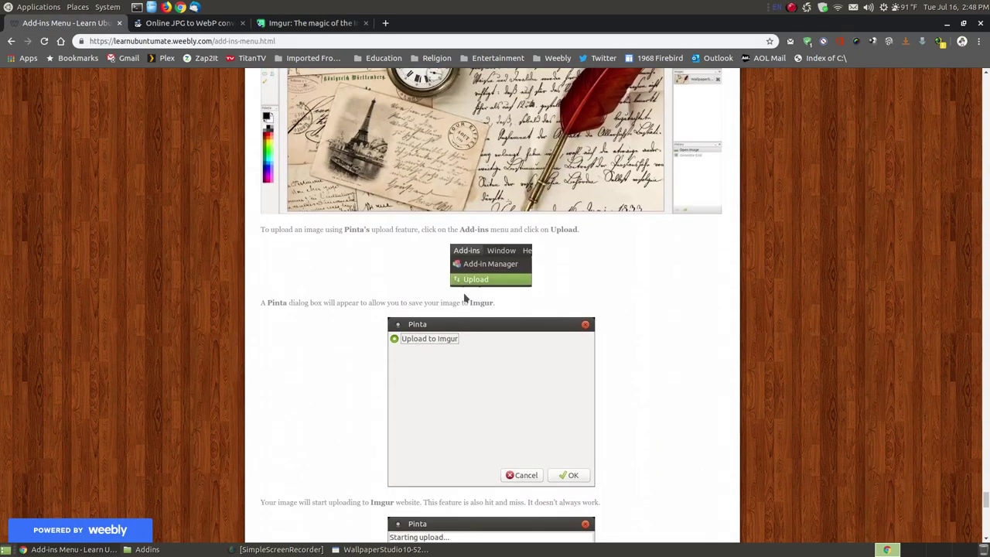
pyautogui.scroll(-2, 509, 368)
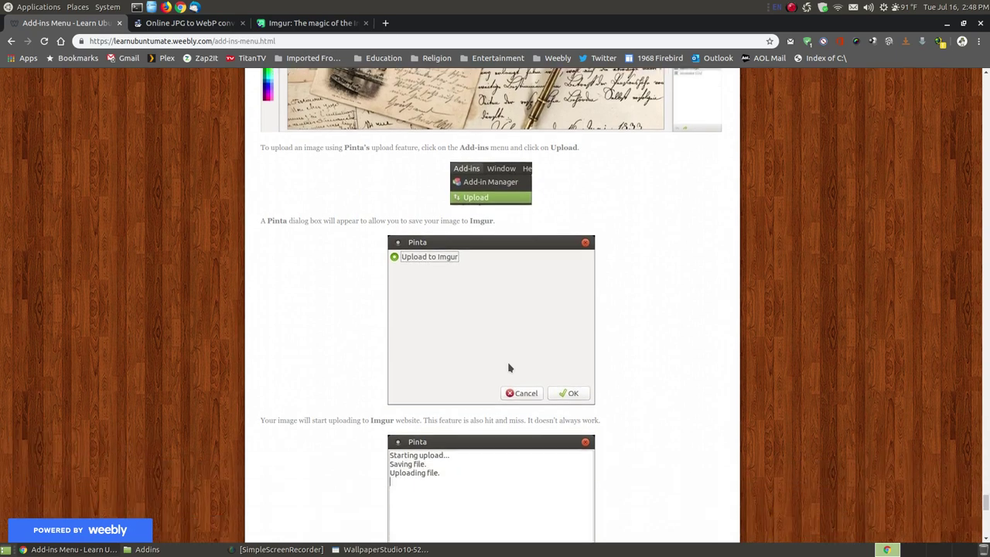
pyautogui.scroll(-2, 510, 367)
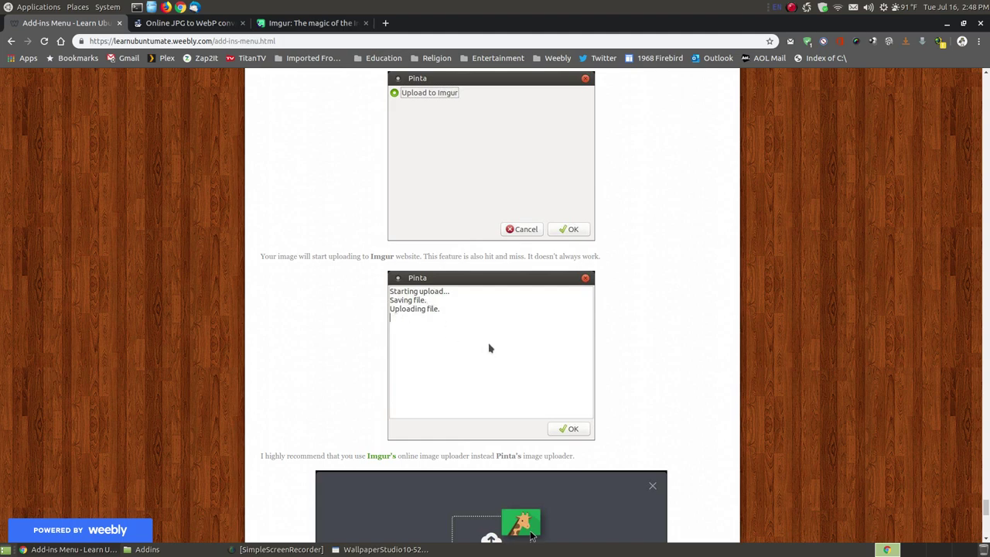
pyautogui.scroll(-4, 489, 344)
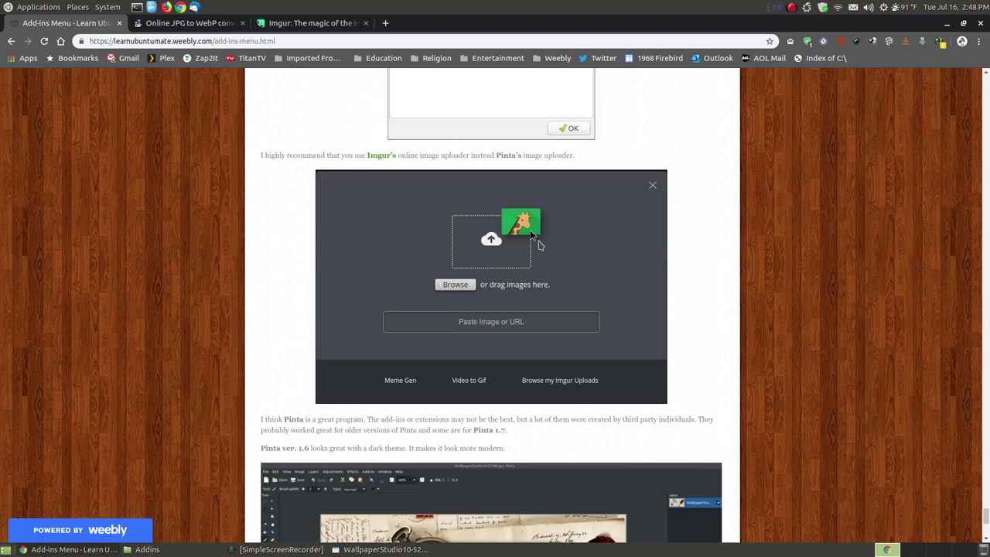
pyautogui.scroll(-4, 793, 278)
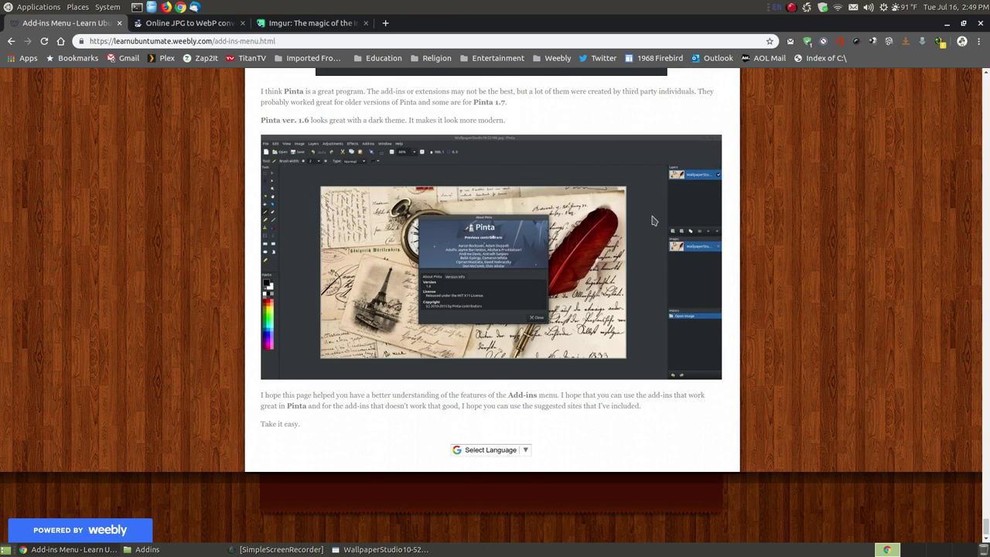
# Close Pinta, and change the desktop theme to Adwaita-Vert-Drk-Cup-Moj in Appearance Preferences
pyautogui.click(432, 547)
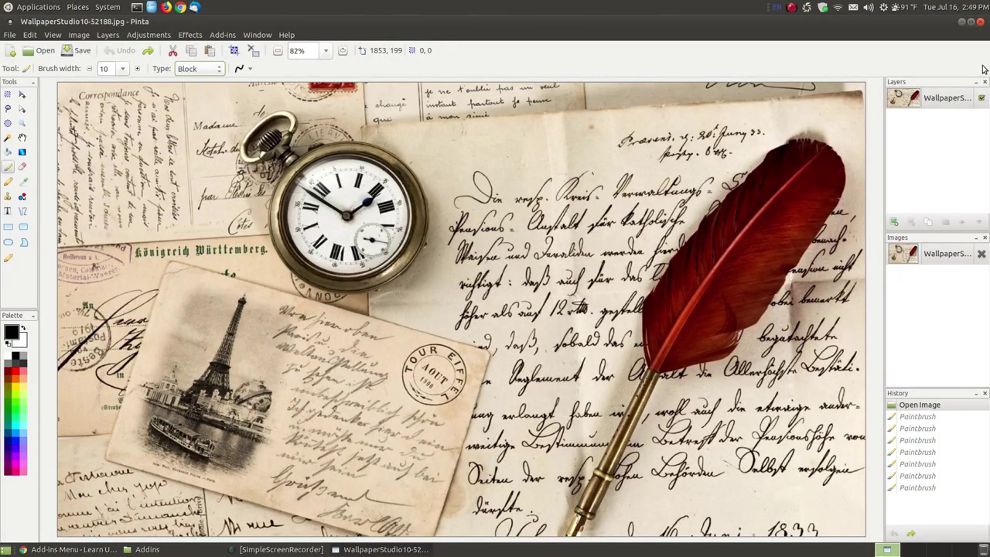
pyautogui.click(980, 22)
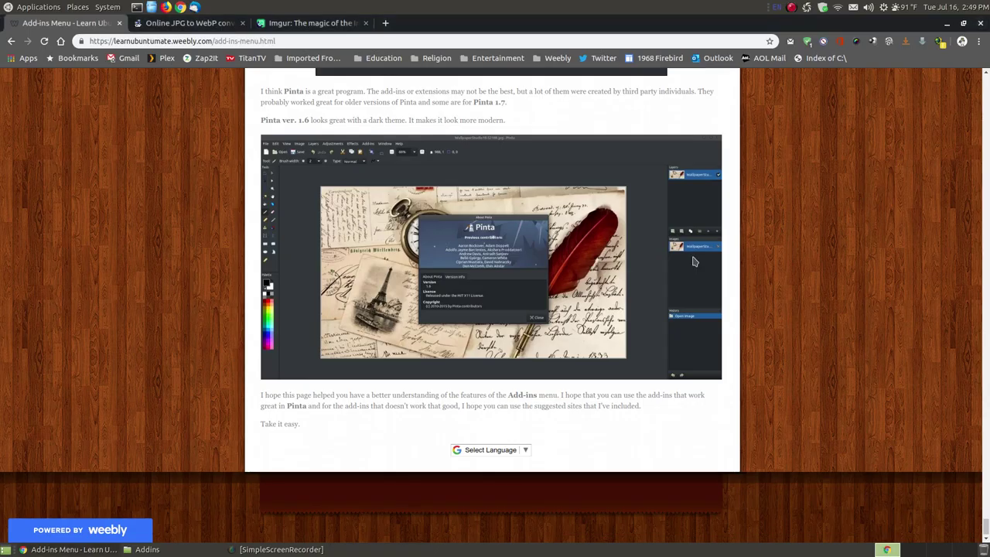
pyautogui.click(98, 9)
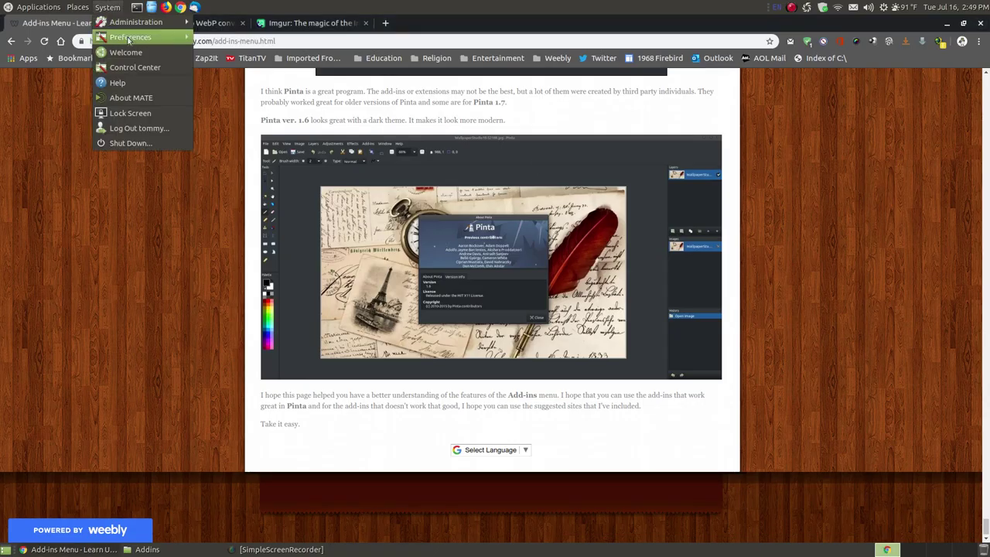
pyautogui.moveTo(152, 38)
pyautogui.moveTo(301, 68)
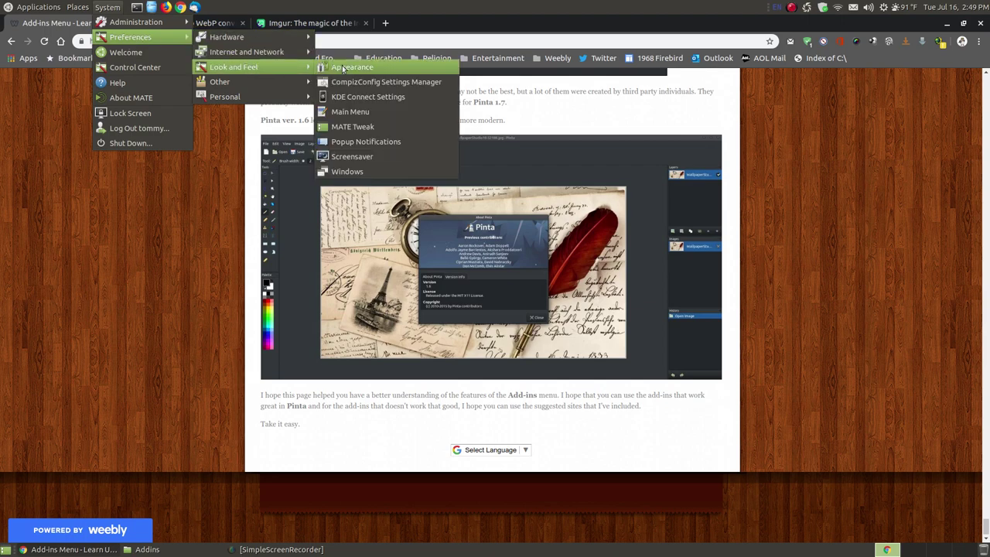
pyautogui.click(343, 67)
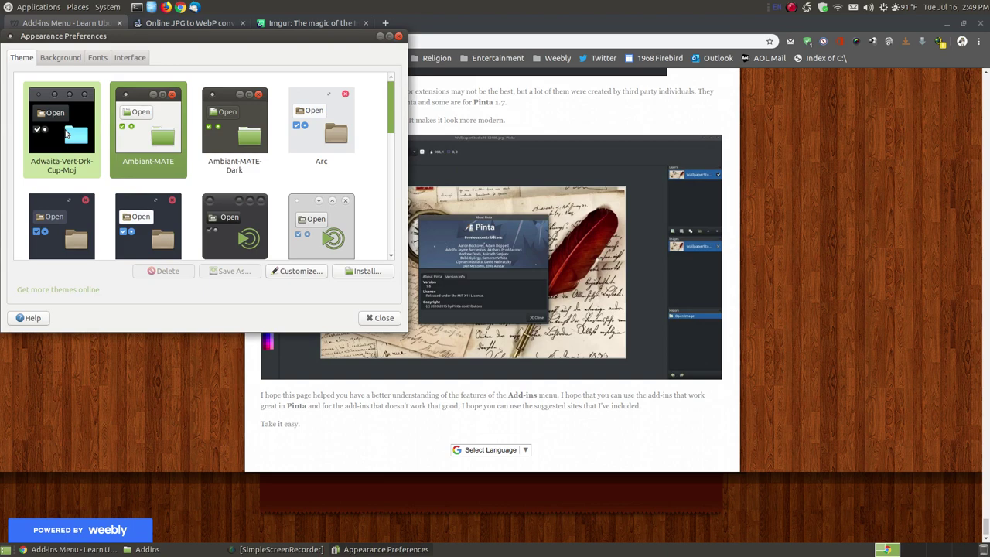
pyautogui.click(66, 133)
pyautogui.click(387, 318)
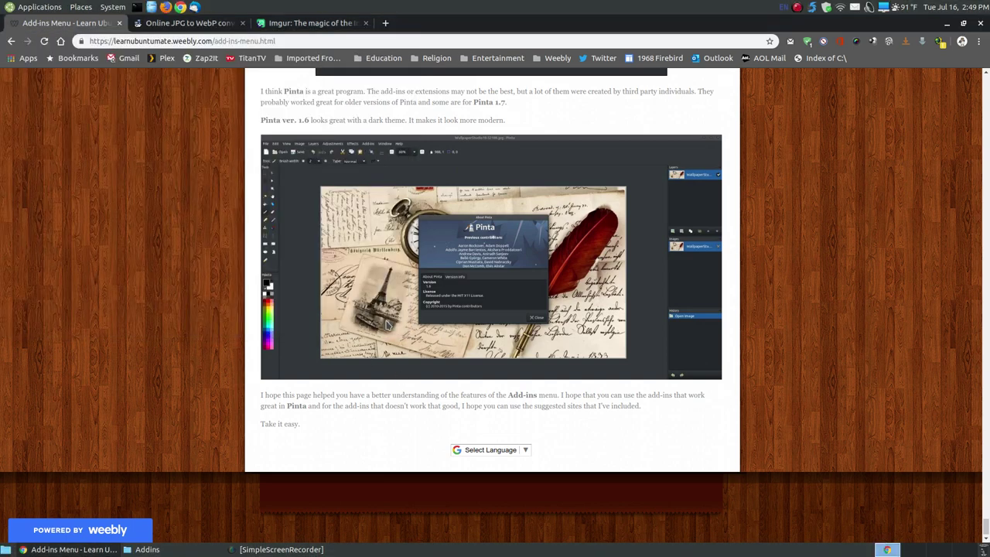
# Switch to the Addins folder and open WallpaperStudio10-52188.jpg with Pinta Image Editor
pyautogui.click(193, 550)
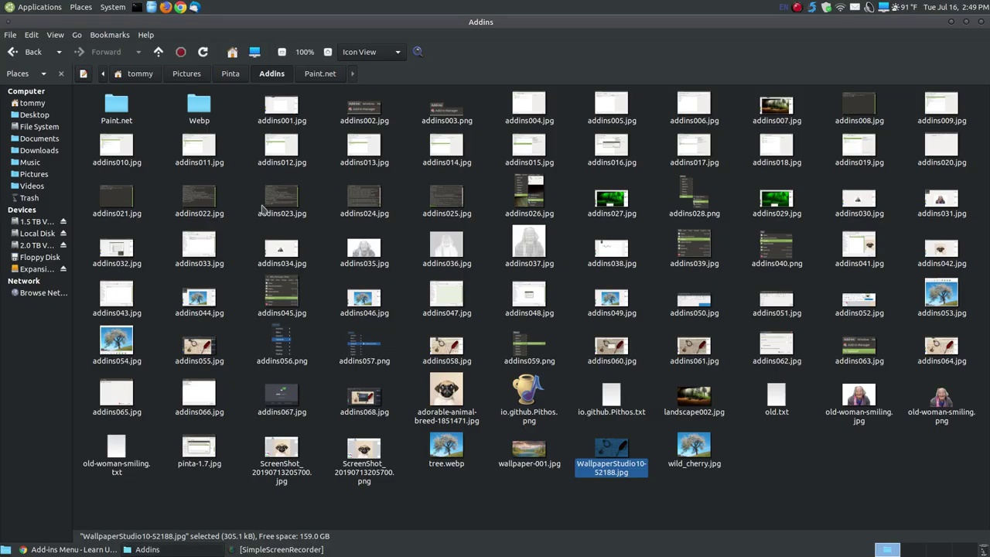
pyautogui.rightClick(617, 464)
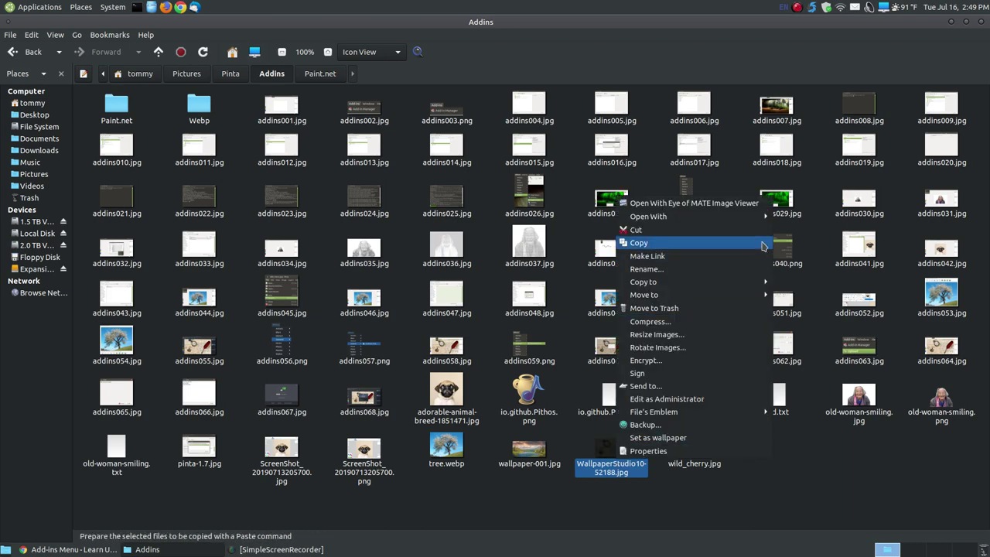
pyautogui.moveTo(696, 217)
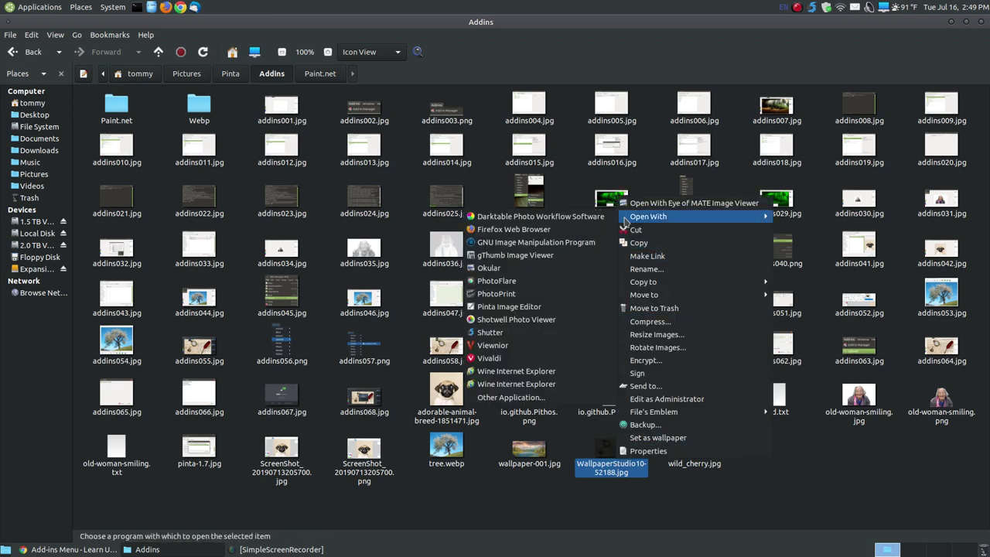
pyautogui.click(510, 307)
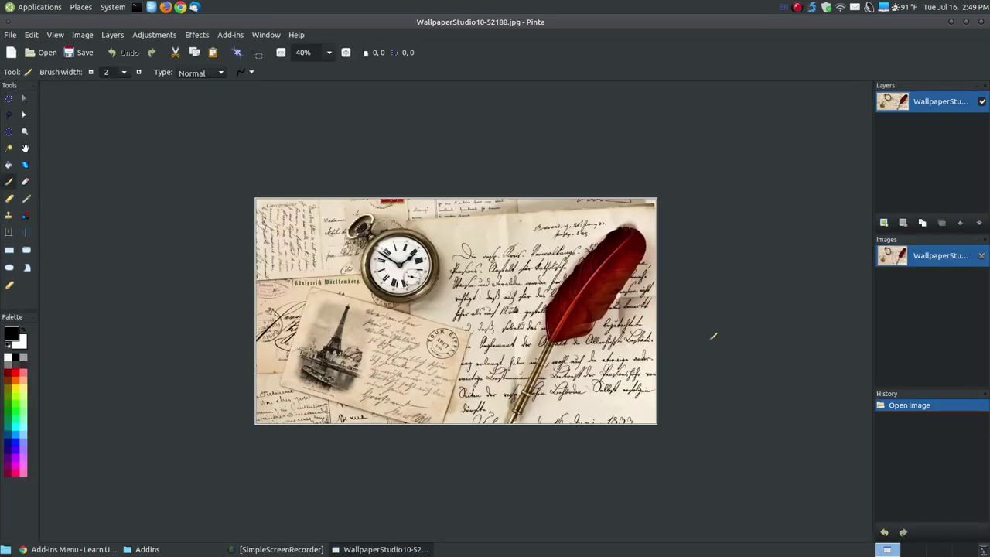
# Fit the wallpaper image to the window, view Pinta's version and credits in its About dialog, and close the dialog
pyautogui.click(62, 36)
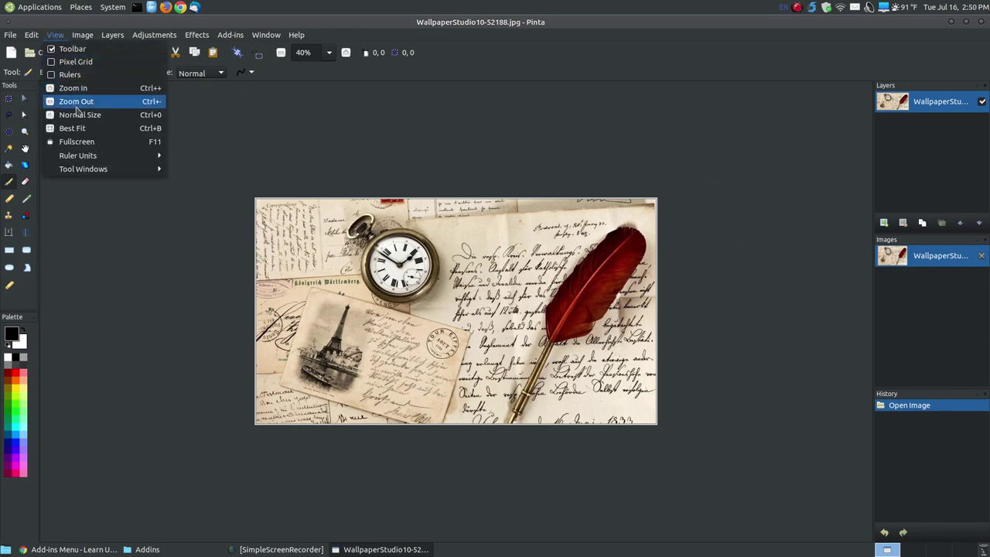
pyautogui.click(82, 129)
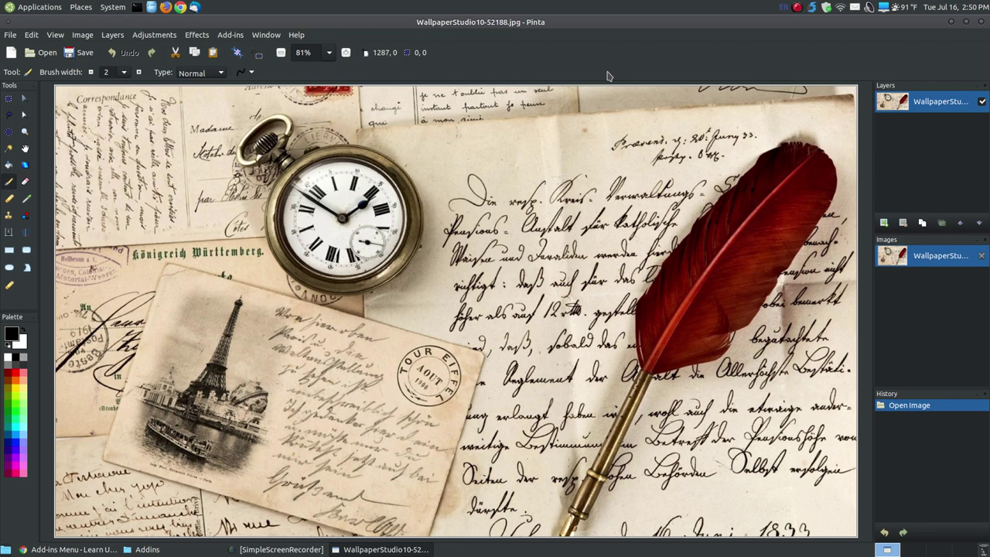
pyautogui.click(301, 35)
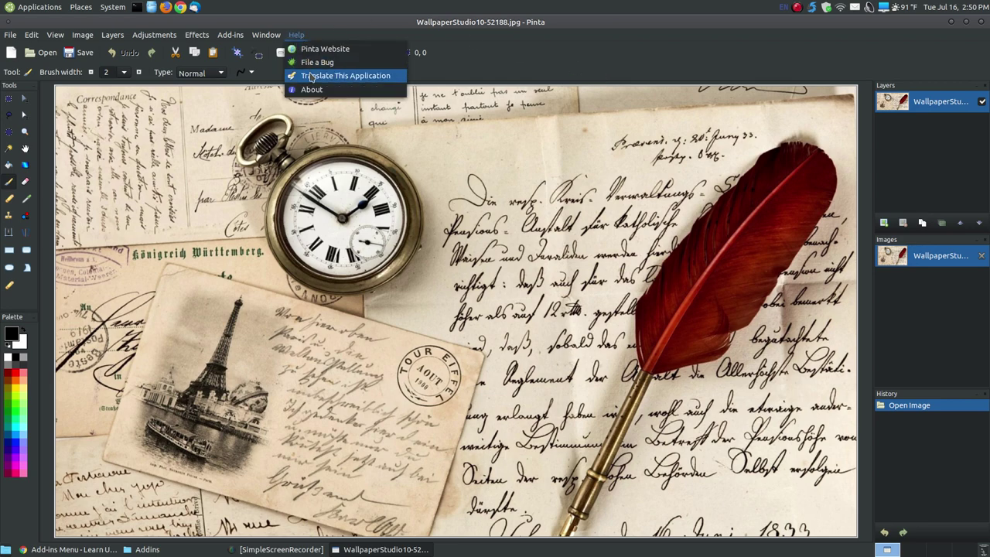
pyautogui.click(312, 90)
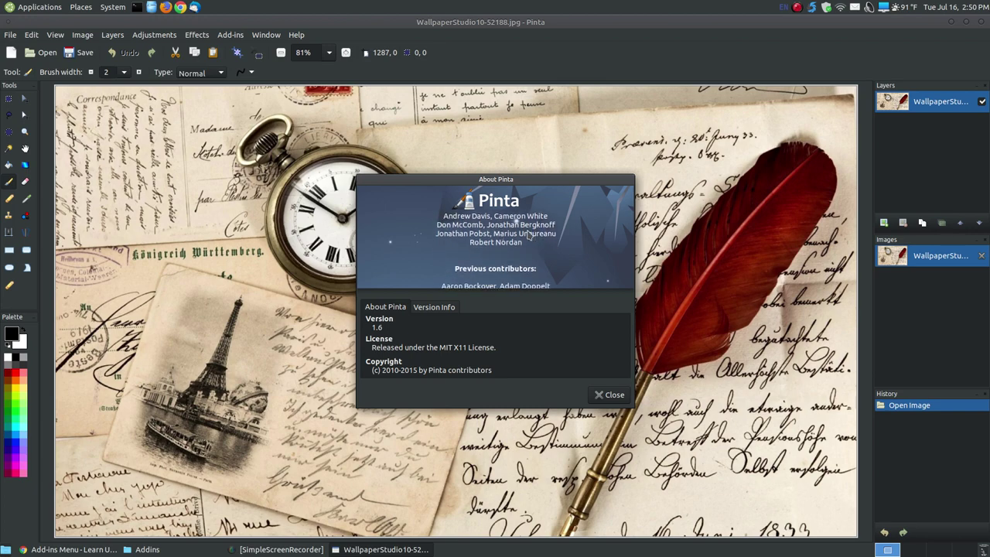
pyautogui.moveTo(510, 185); pyautogui.dragTo(480, 184)
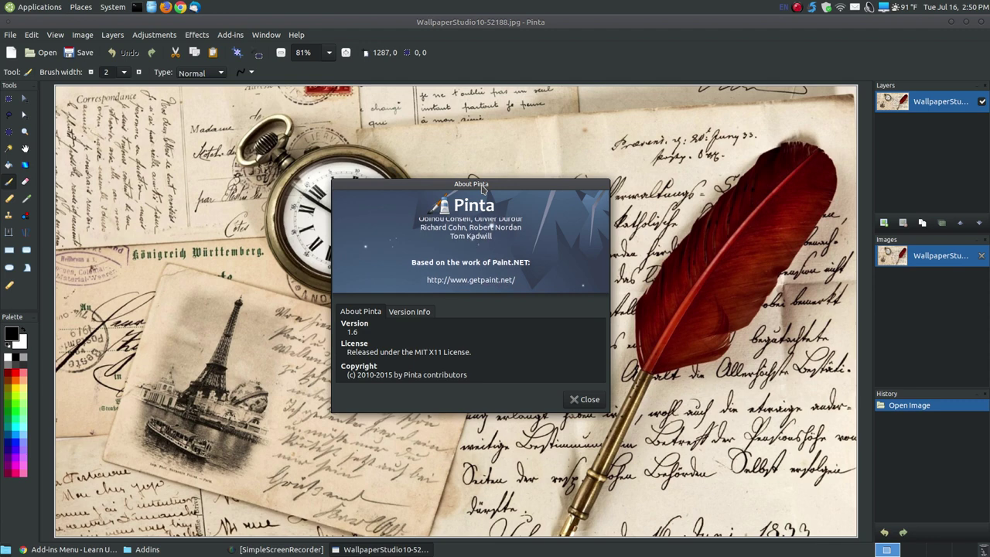
pyautogui.moveTo(480, 182); pyautogui.dragTo(476, 153)
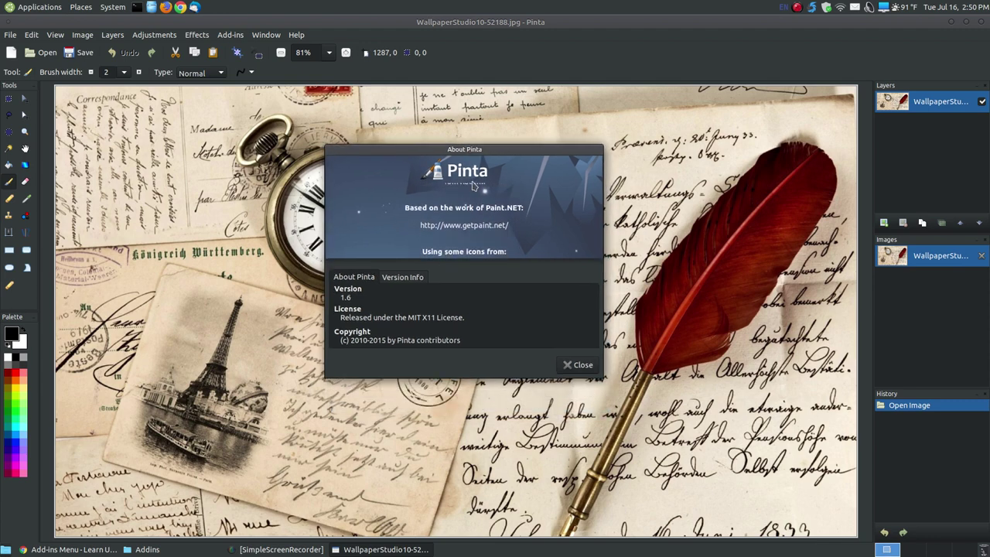
pyautogui.click(578, 365)
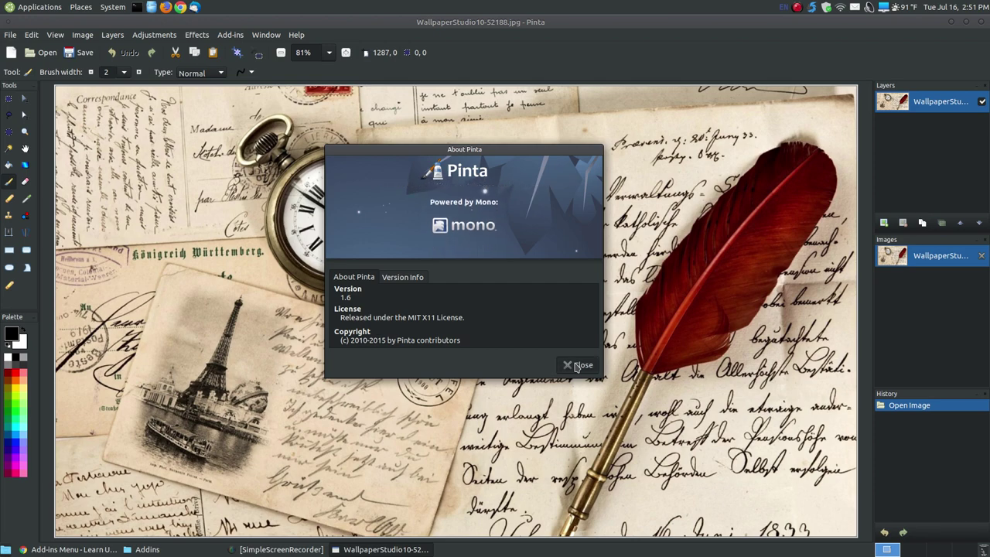
# Close Pinta and switch to the Add-ins Menu page in Chrome, going back to the beginning of the page
pyautogui.click(985, 23)
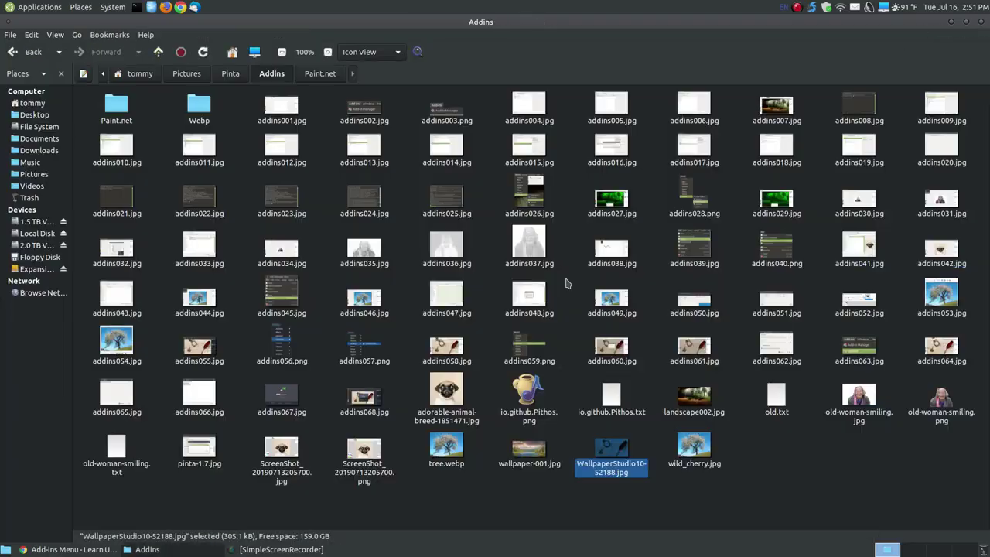
pyautogui.click(23, 549)
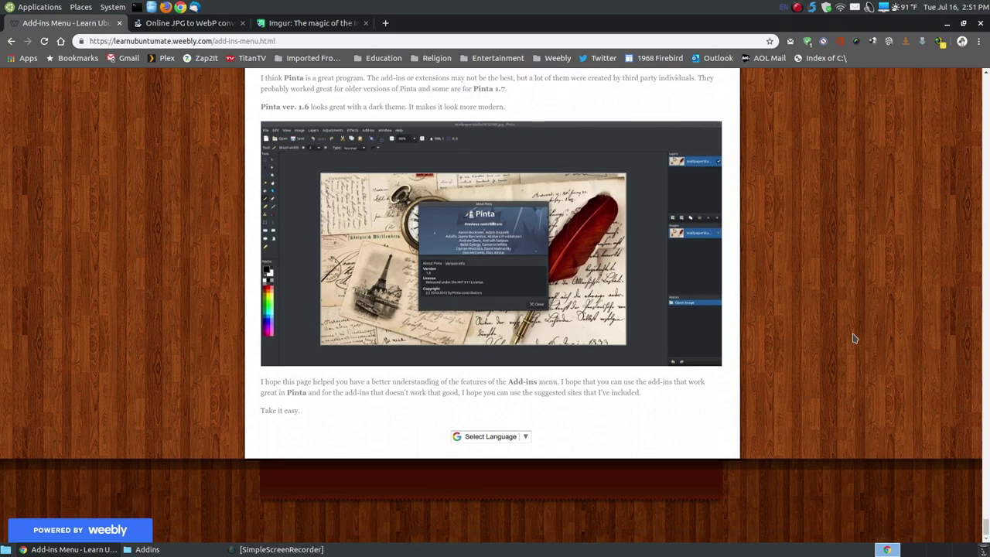
pyautogui.moveTo(987, 530); pyautogui.dragTo(987, 104)
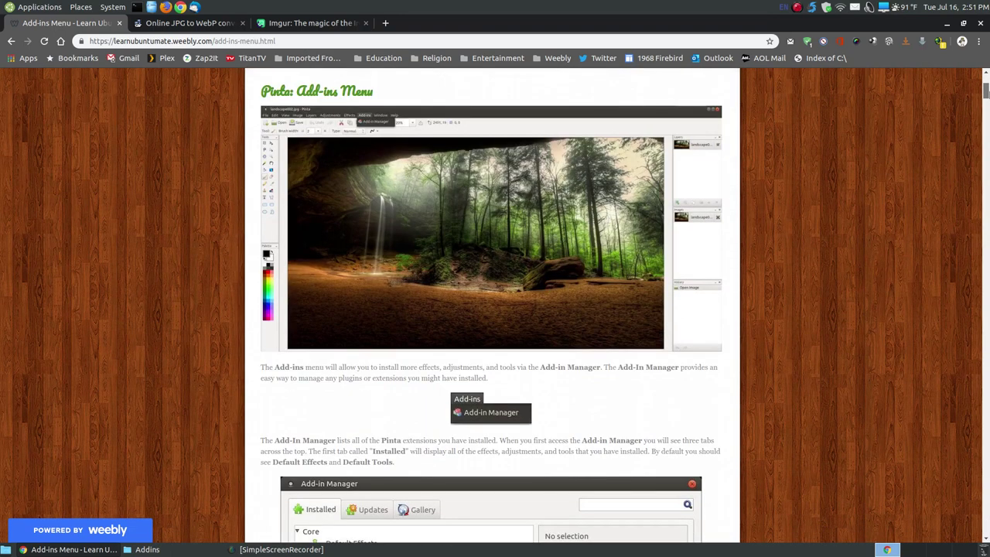